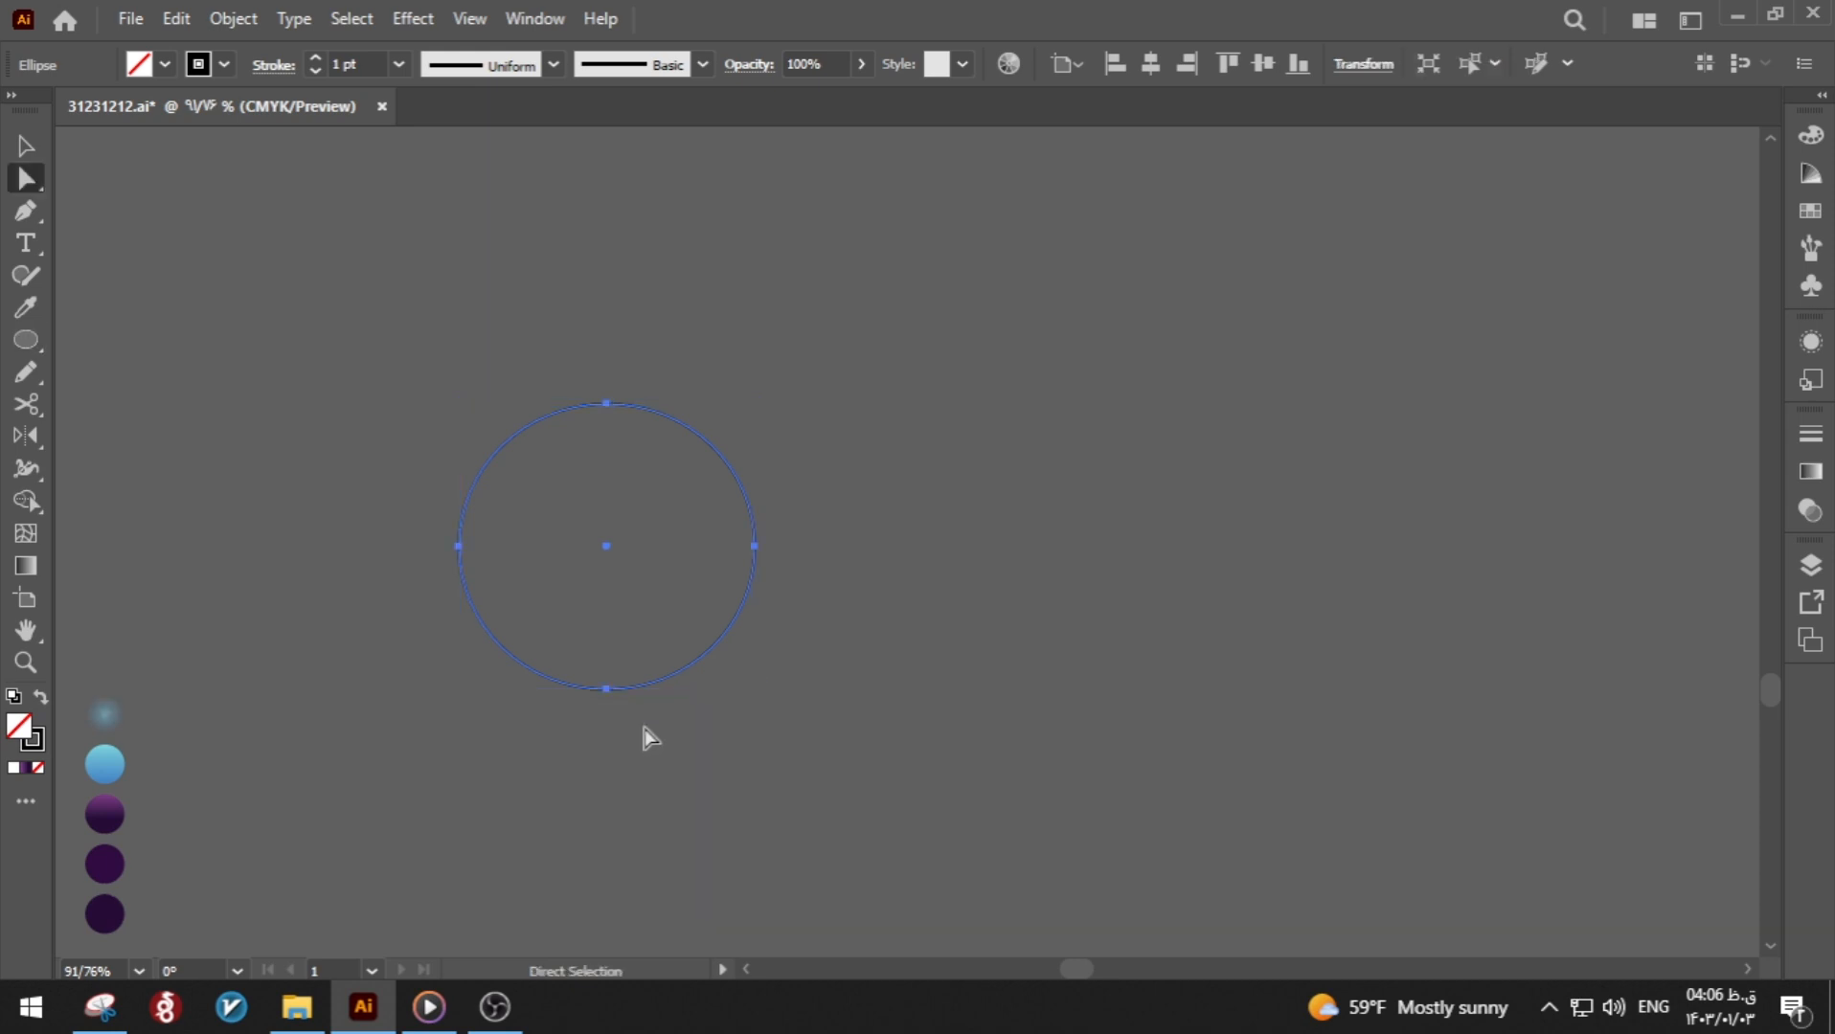
Step: Fill the circle with the purple gradient sampled from the purple gradient swatch circle and set its angle to 45°
left_click(105, 814)
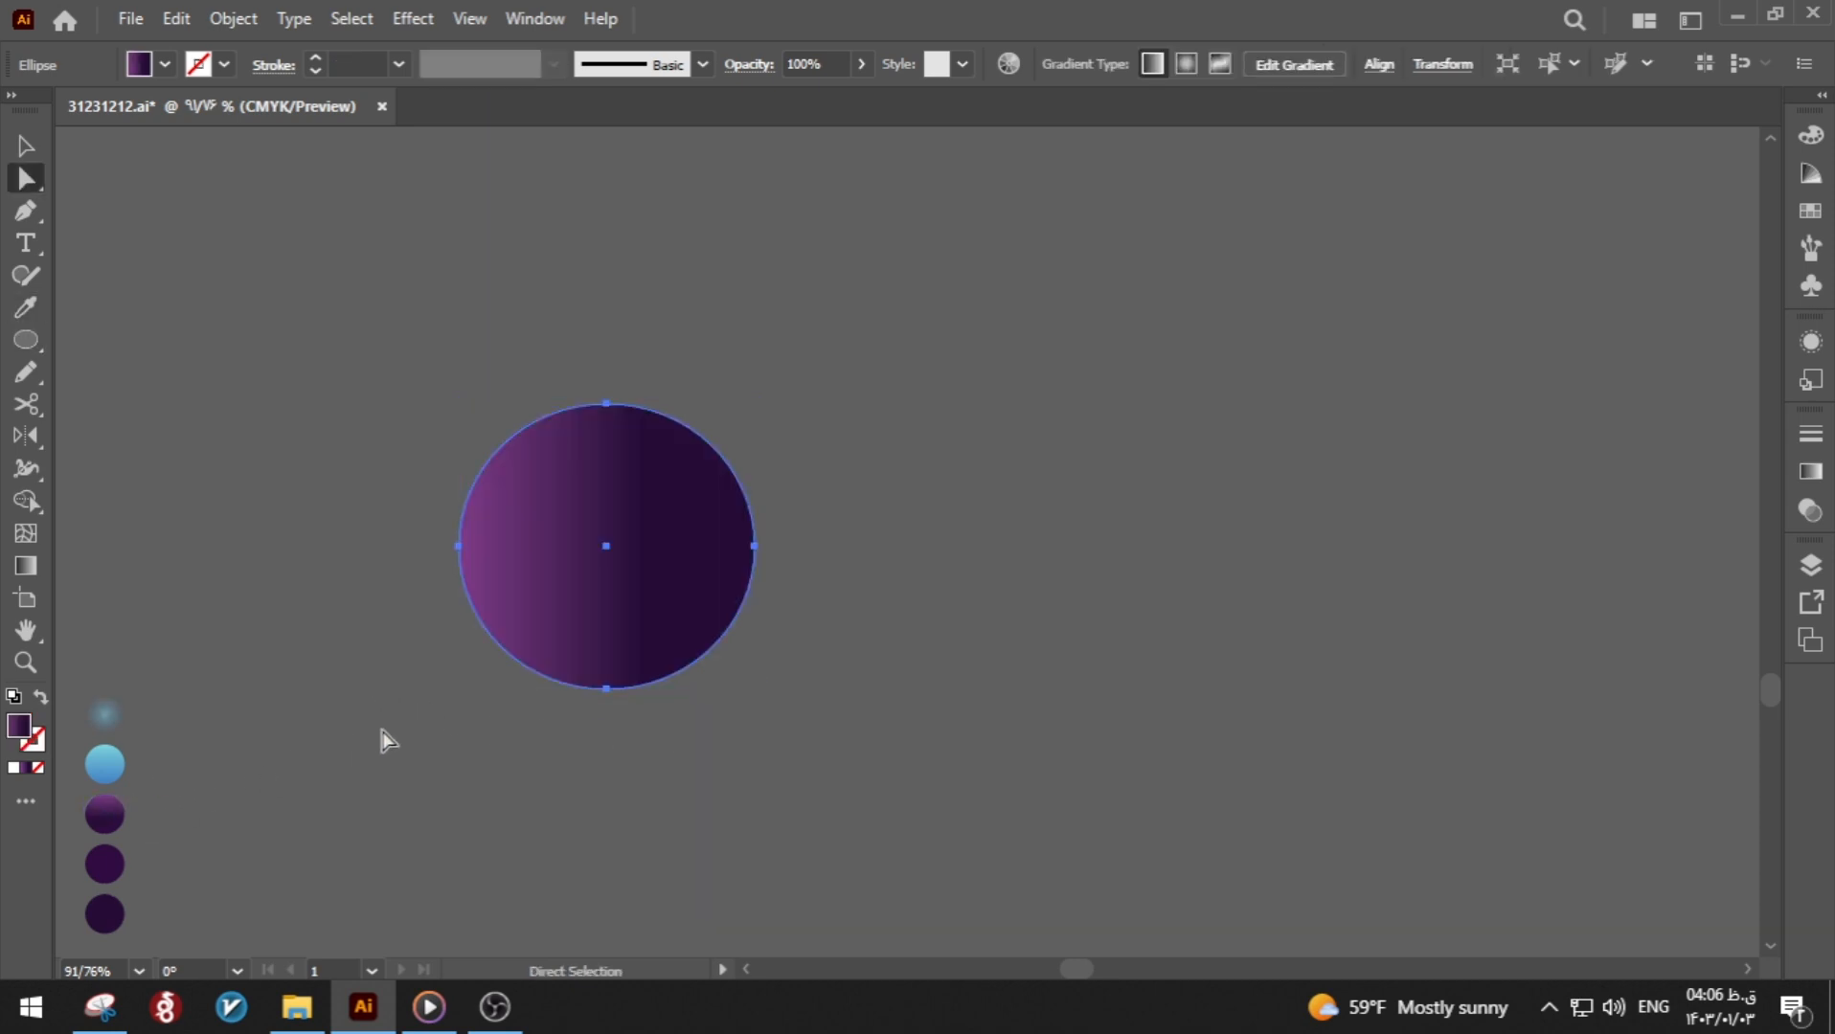
left_click(381, 742)
left_click(628, 576)
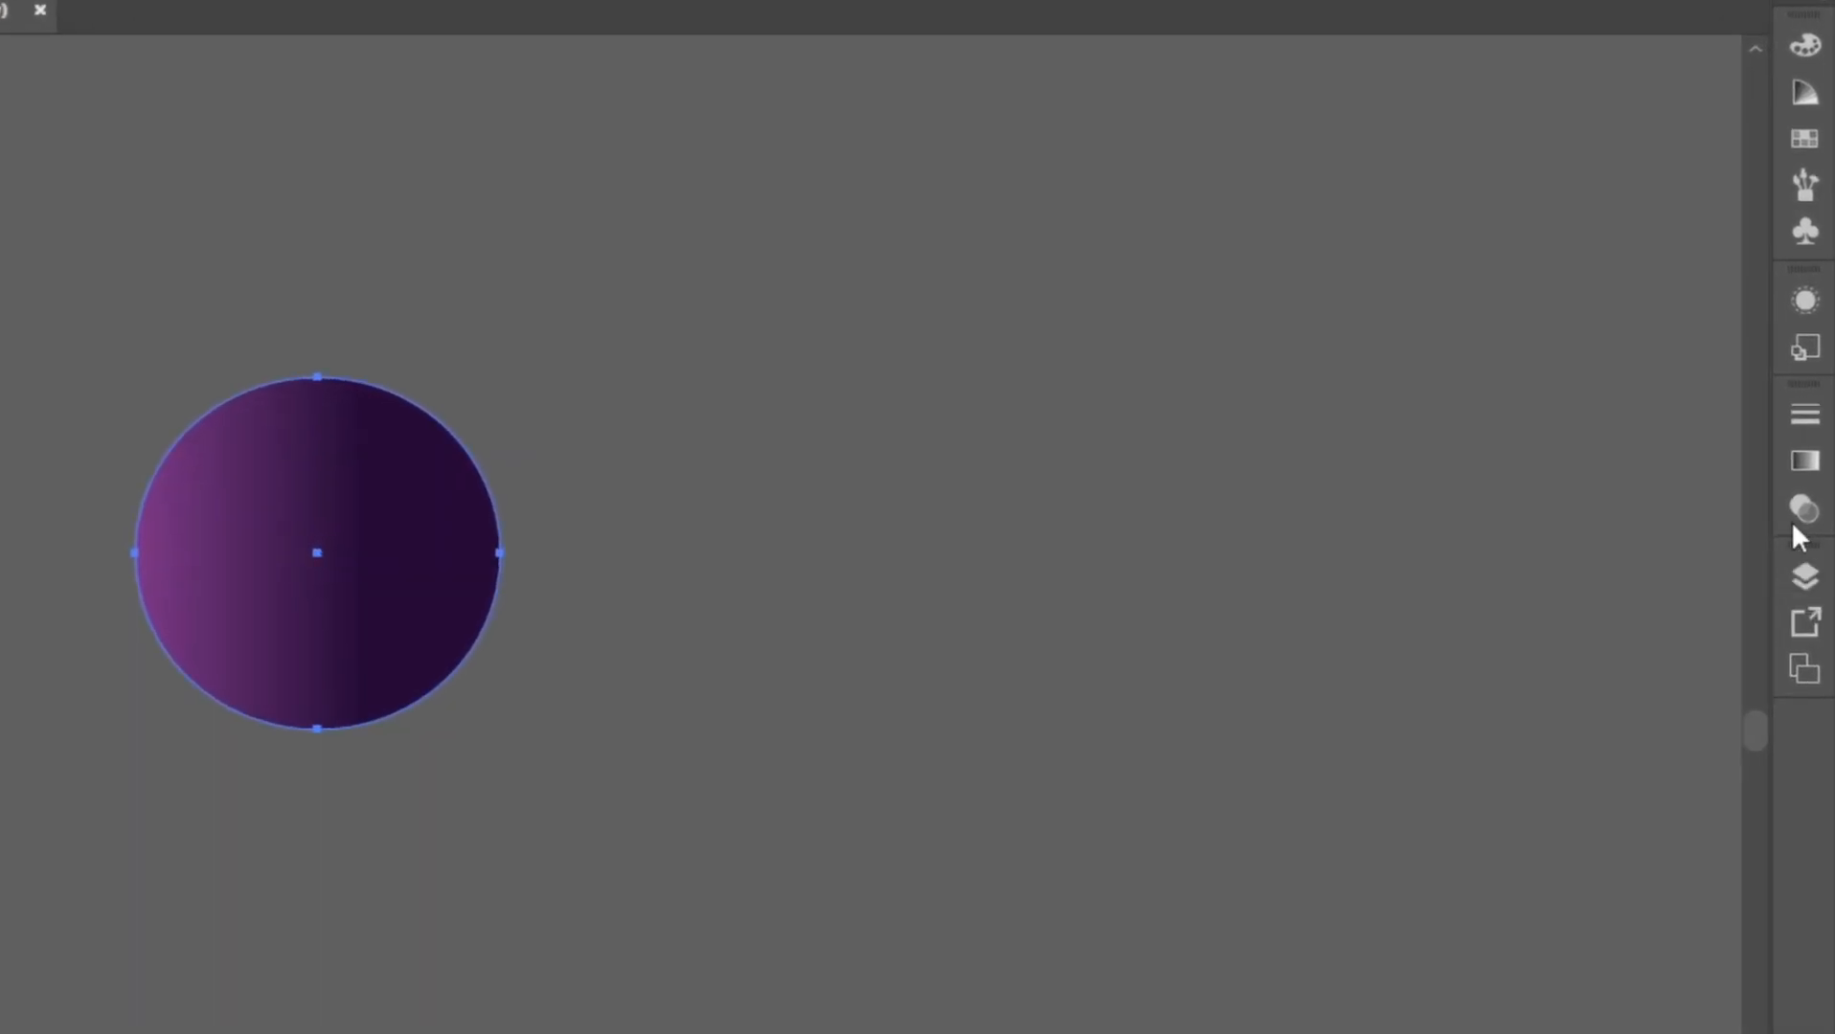
left_click(1802, 468)
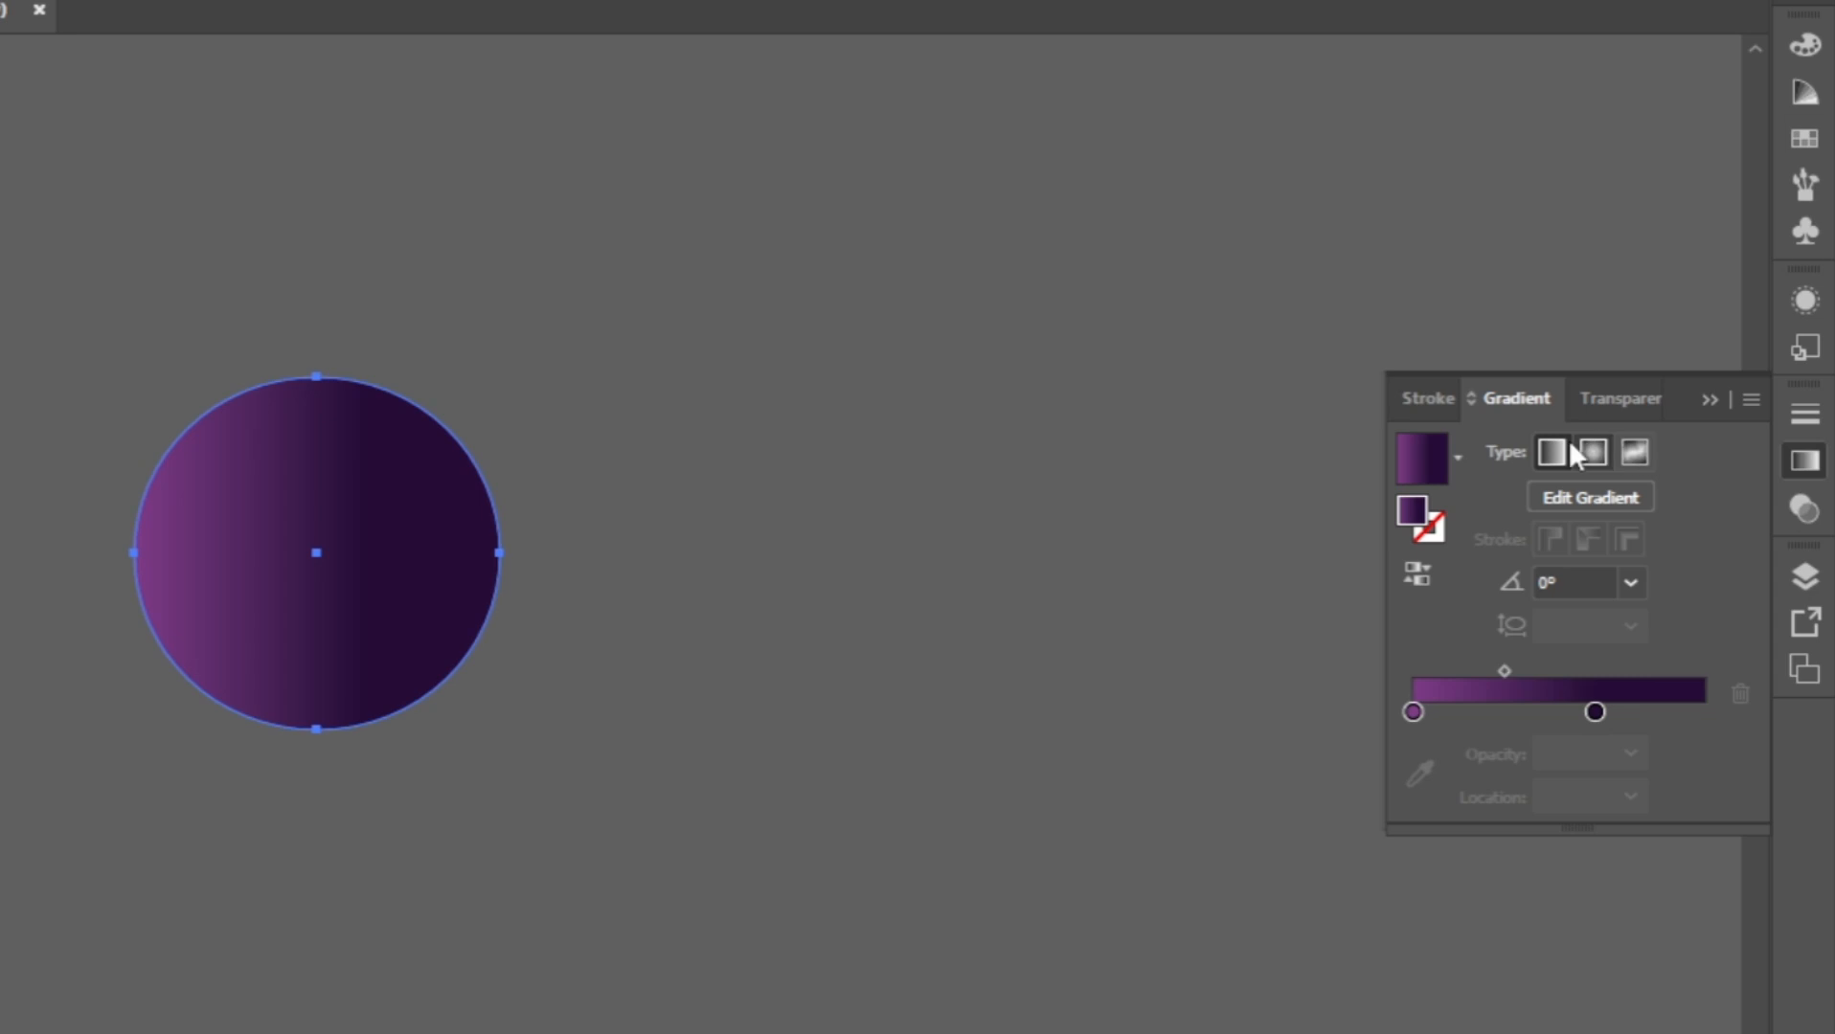
left_click(1628, 581)
left_click(1676, 434)
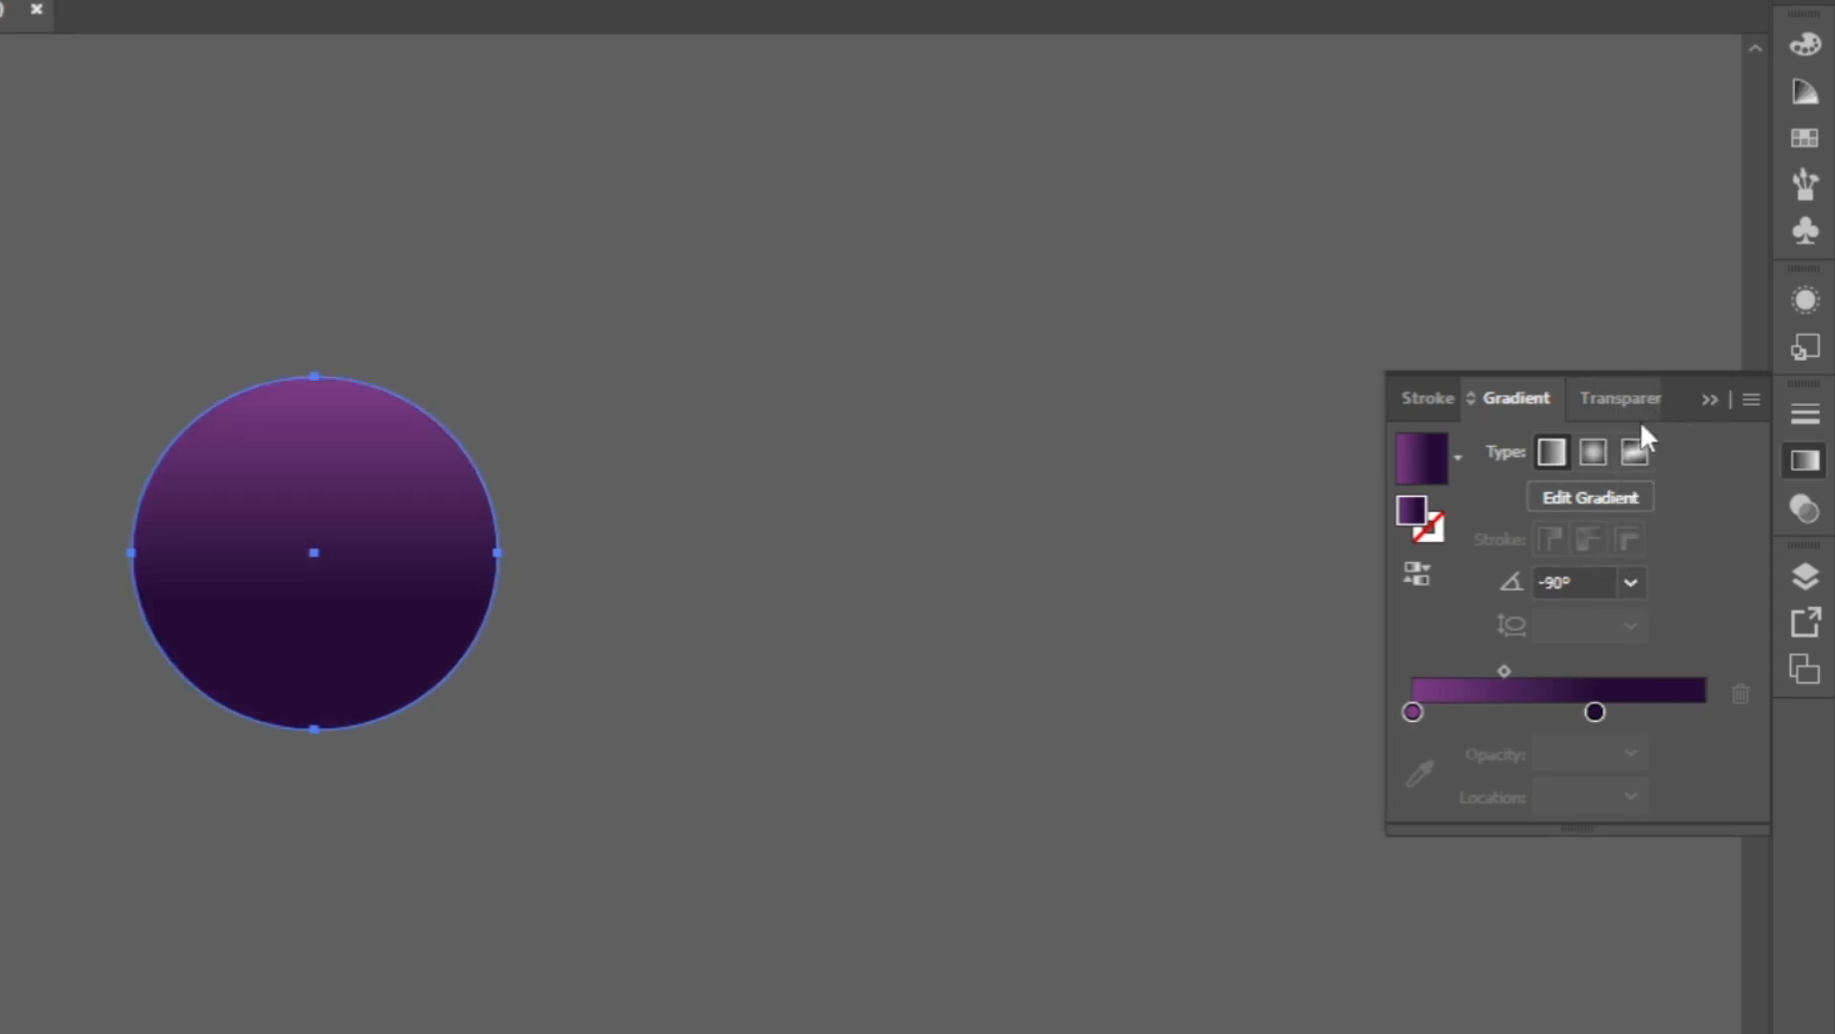
left_click(1628, 582)
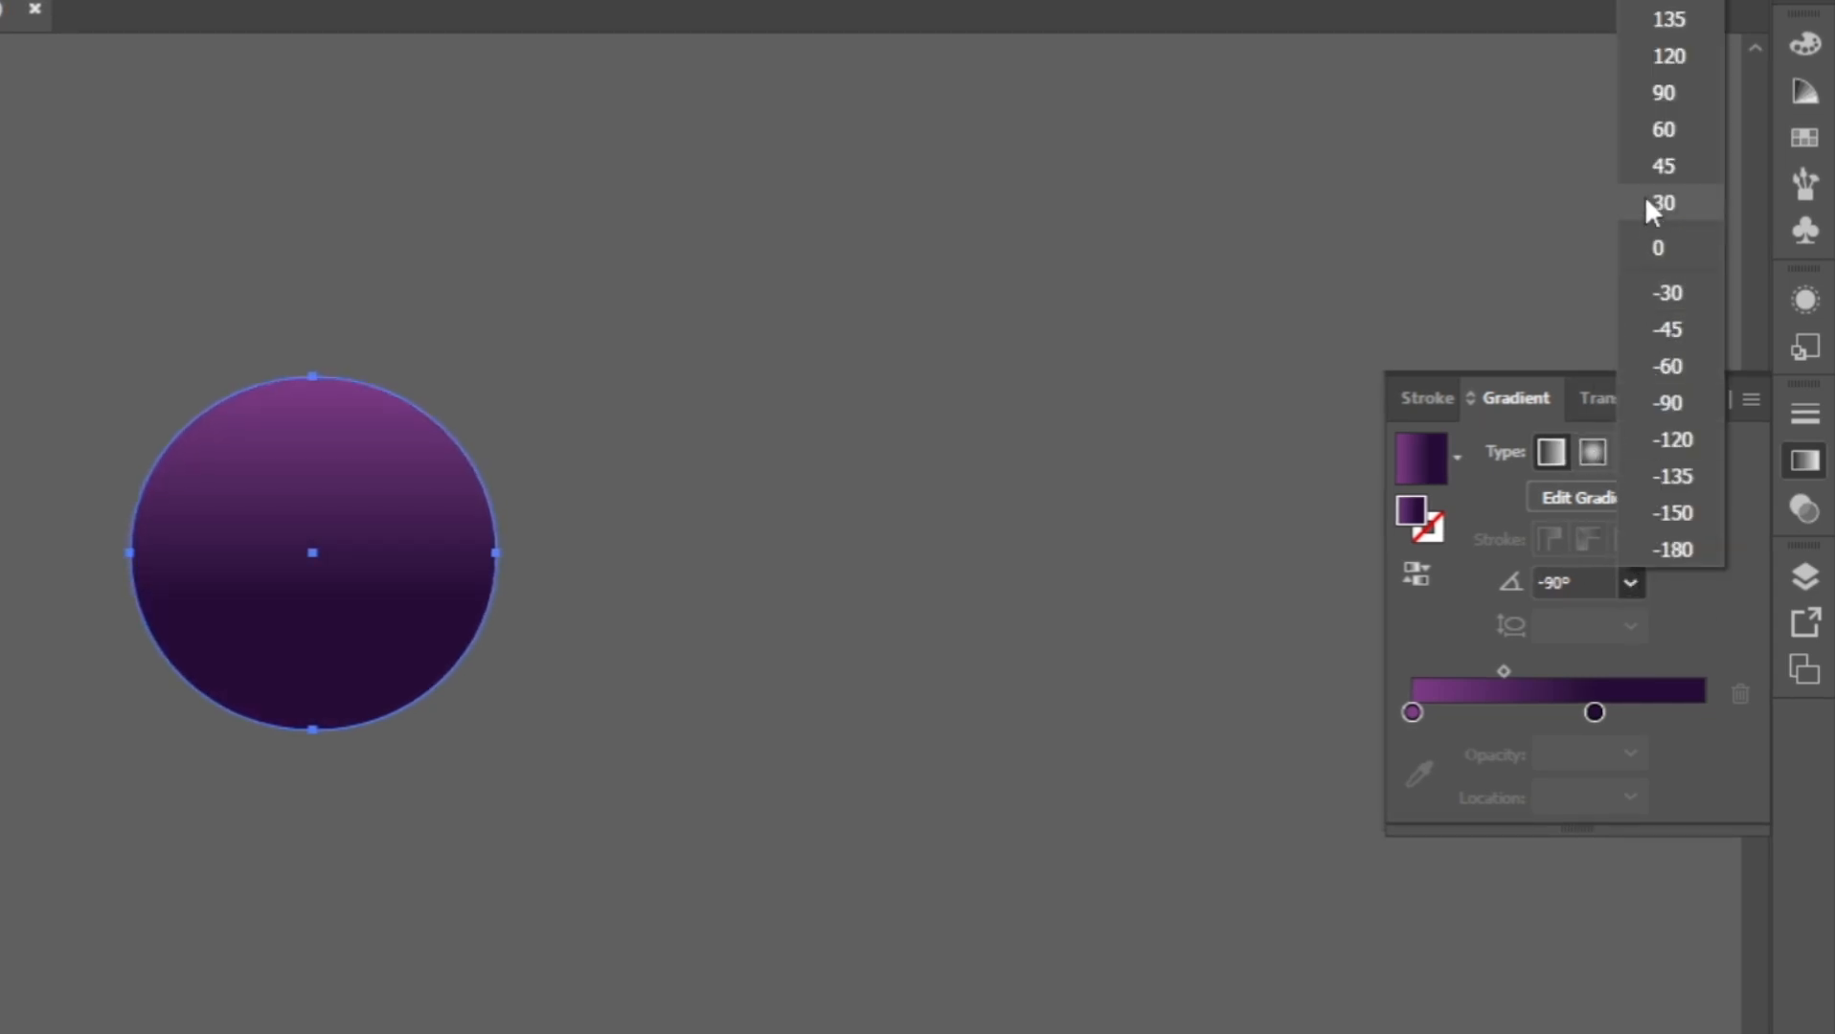
left_click(1667, 165)
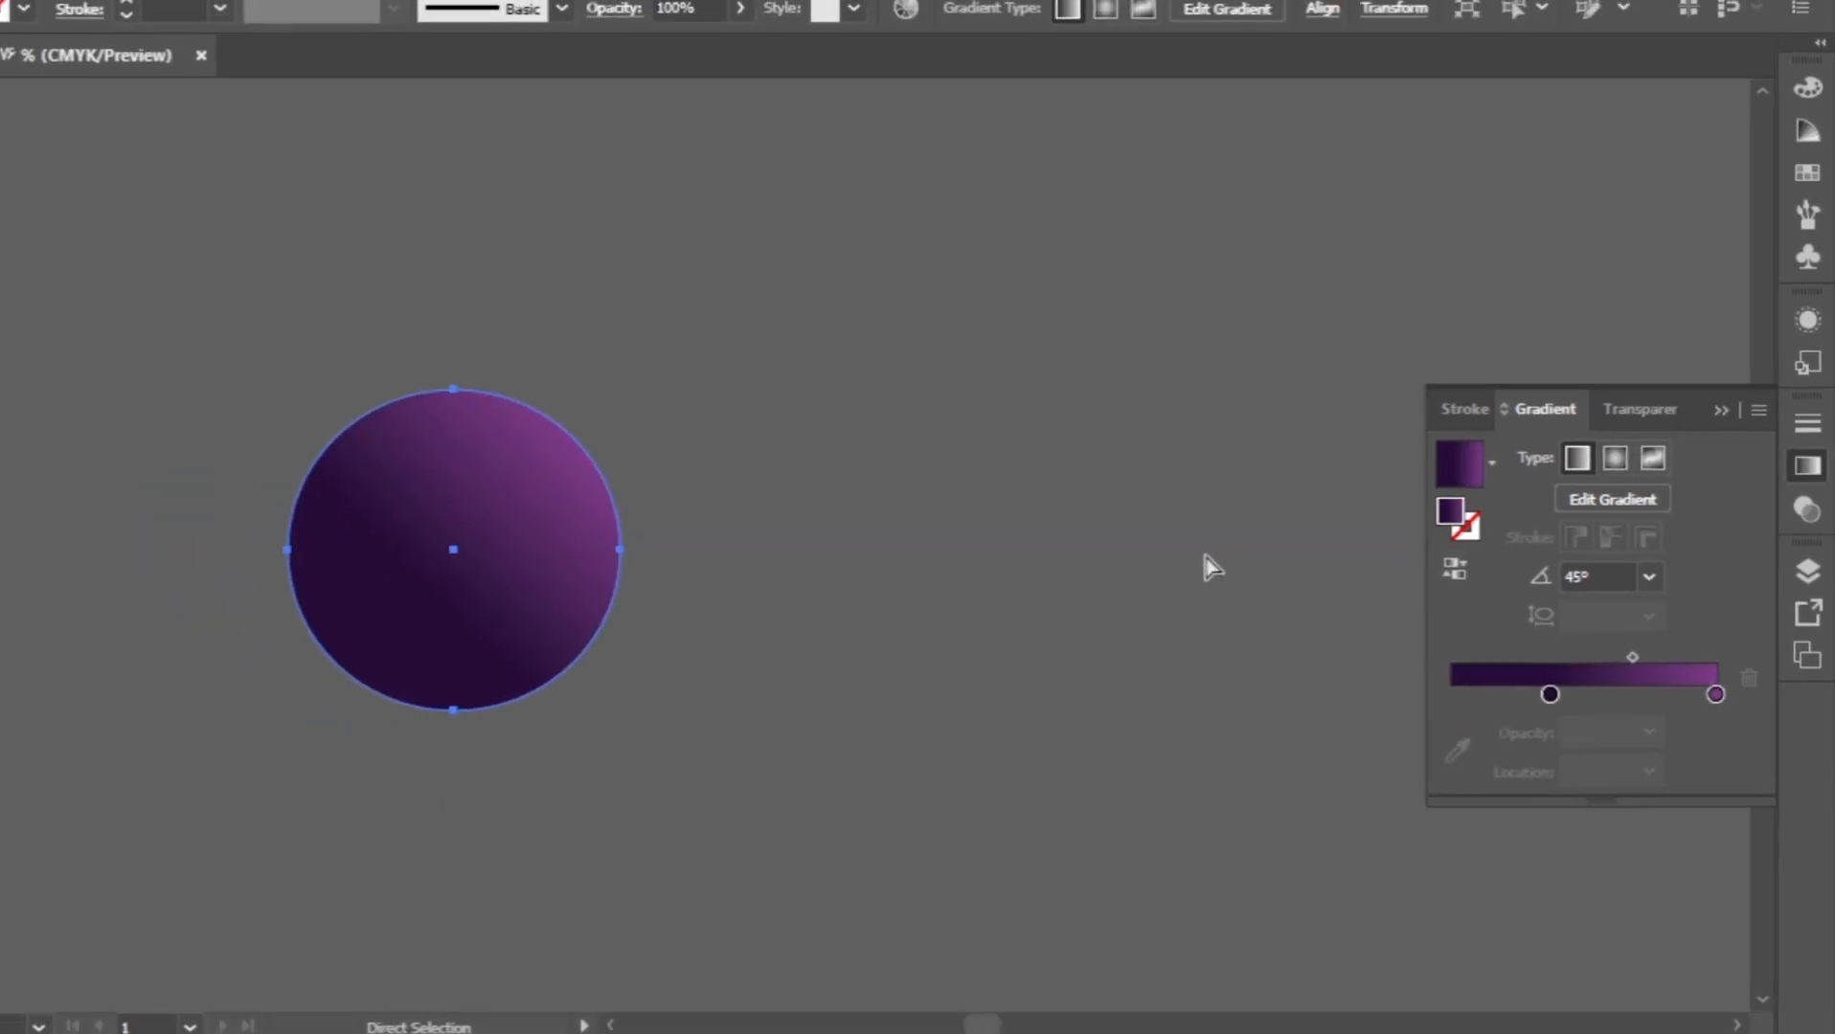
left_click(818, 506)
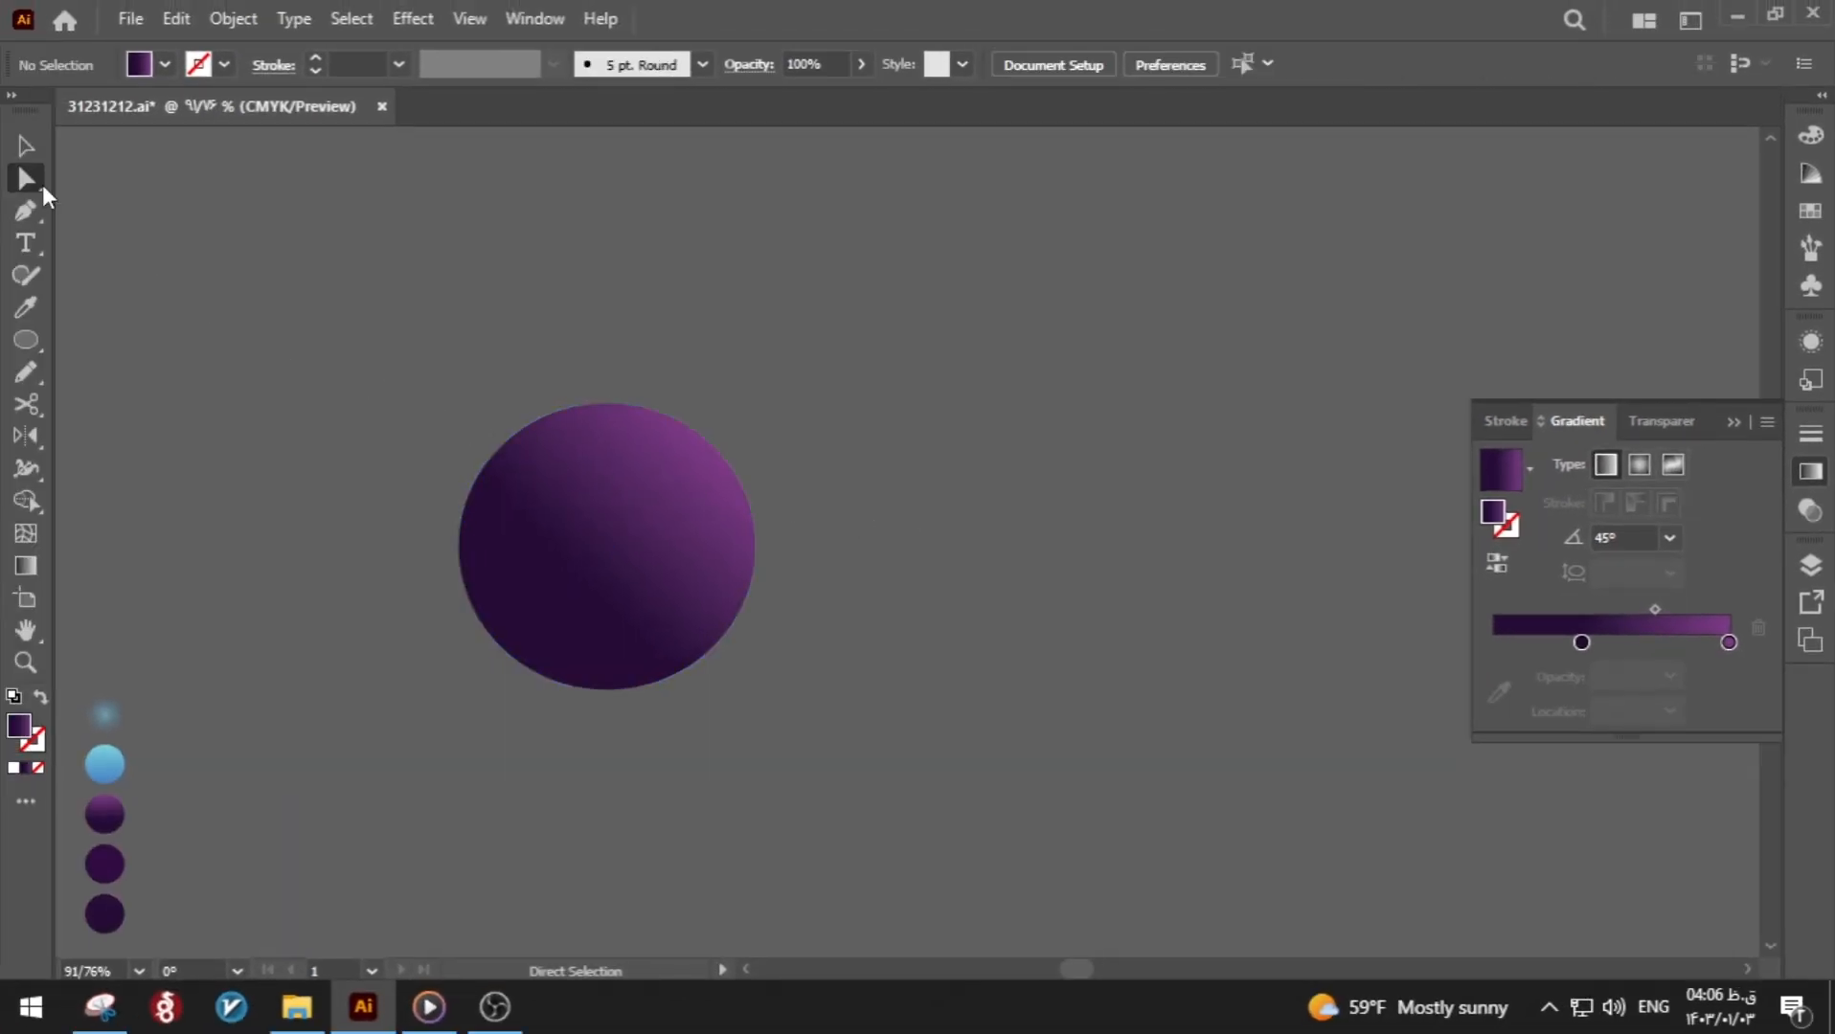
Step: Create a smaller copy of the circle inside the purple one and fill it with the blue gradient from the sample circle
left_click(594, 579)
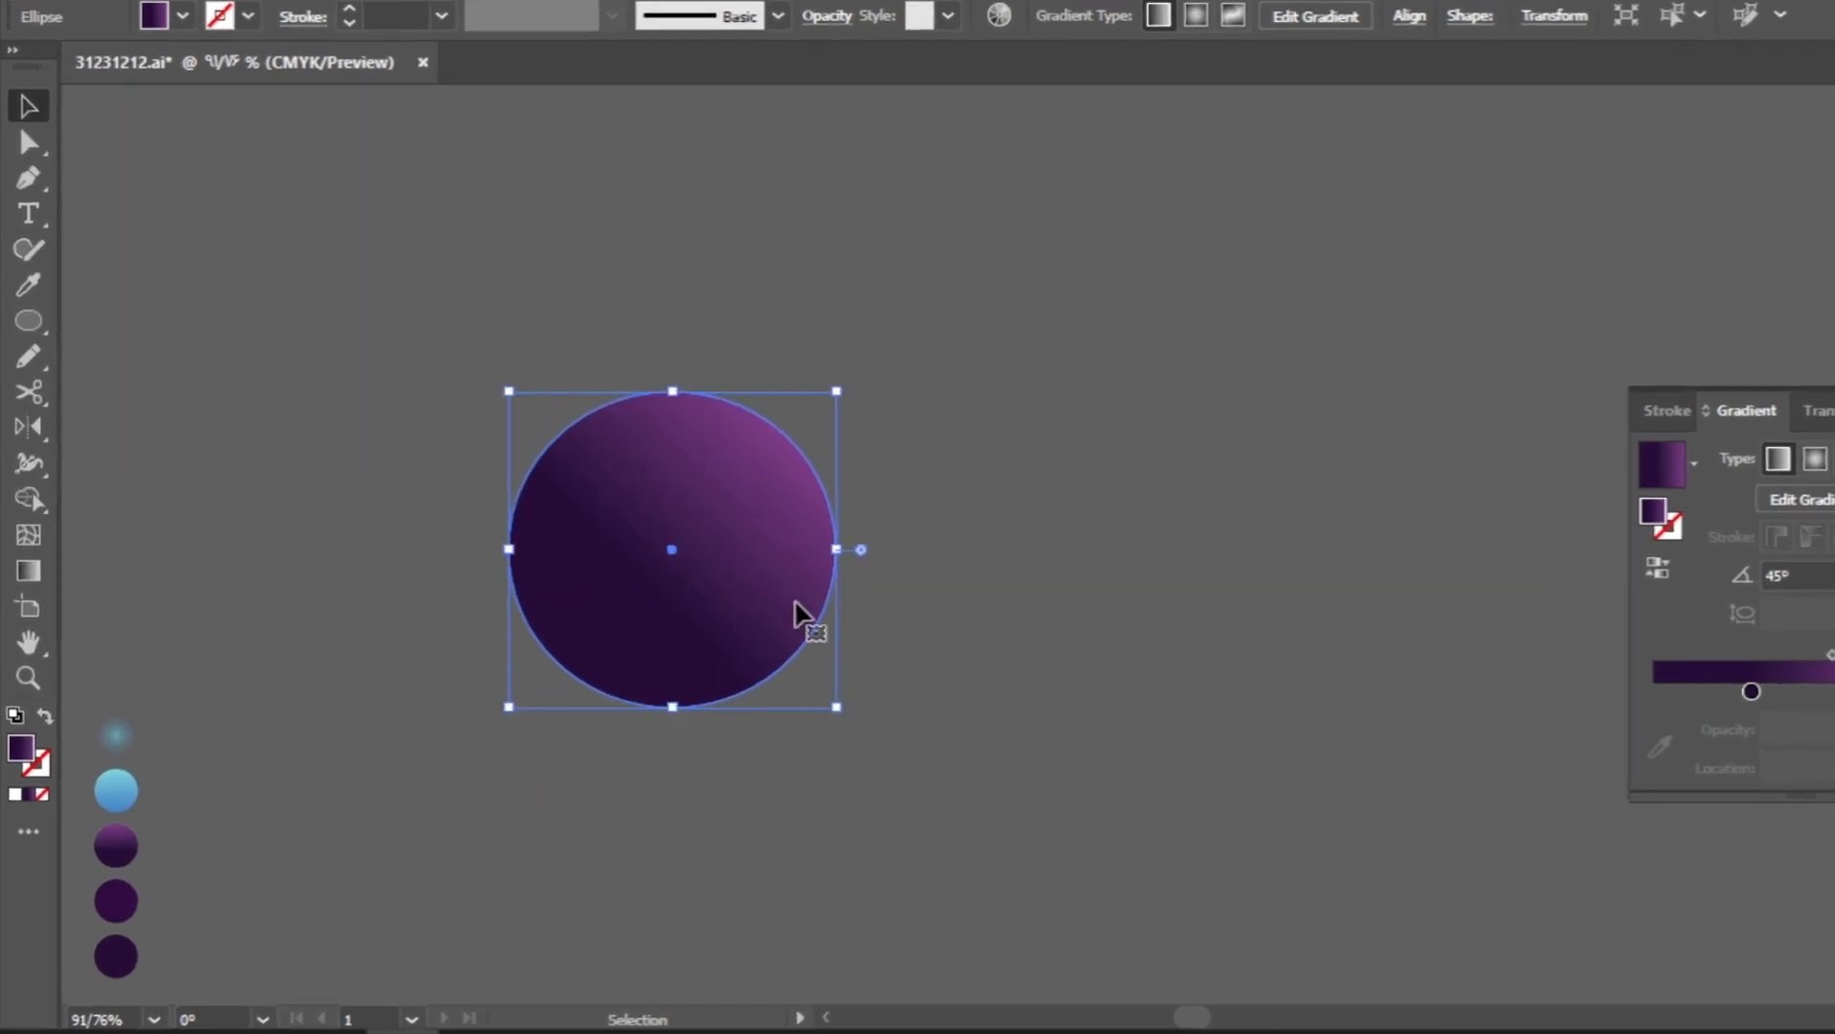
left_click_drag(836, 550, 870, 573)
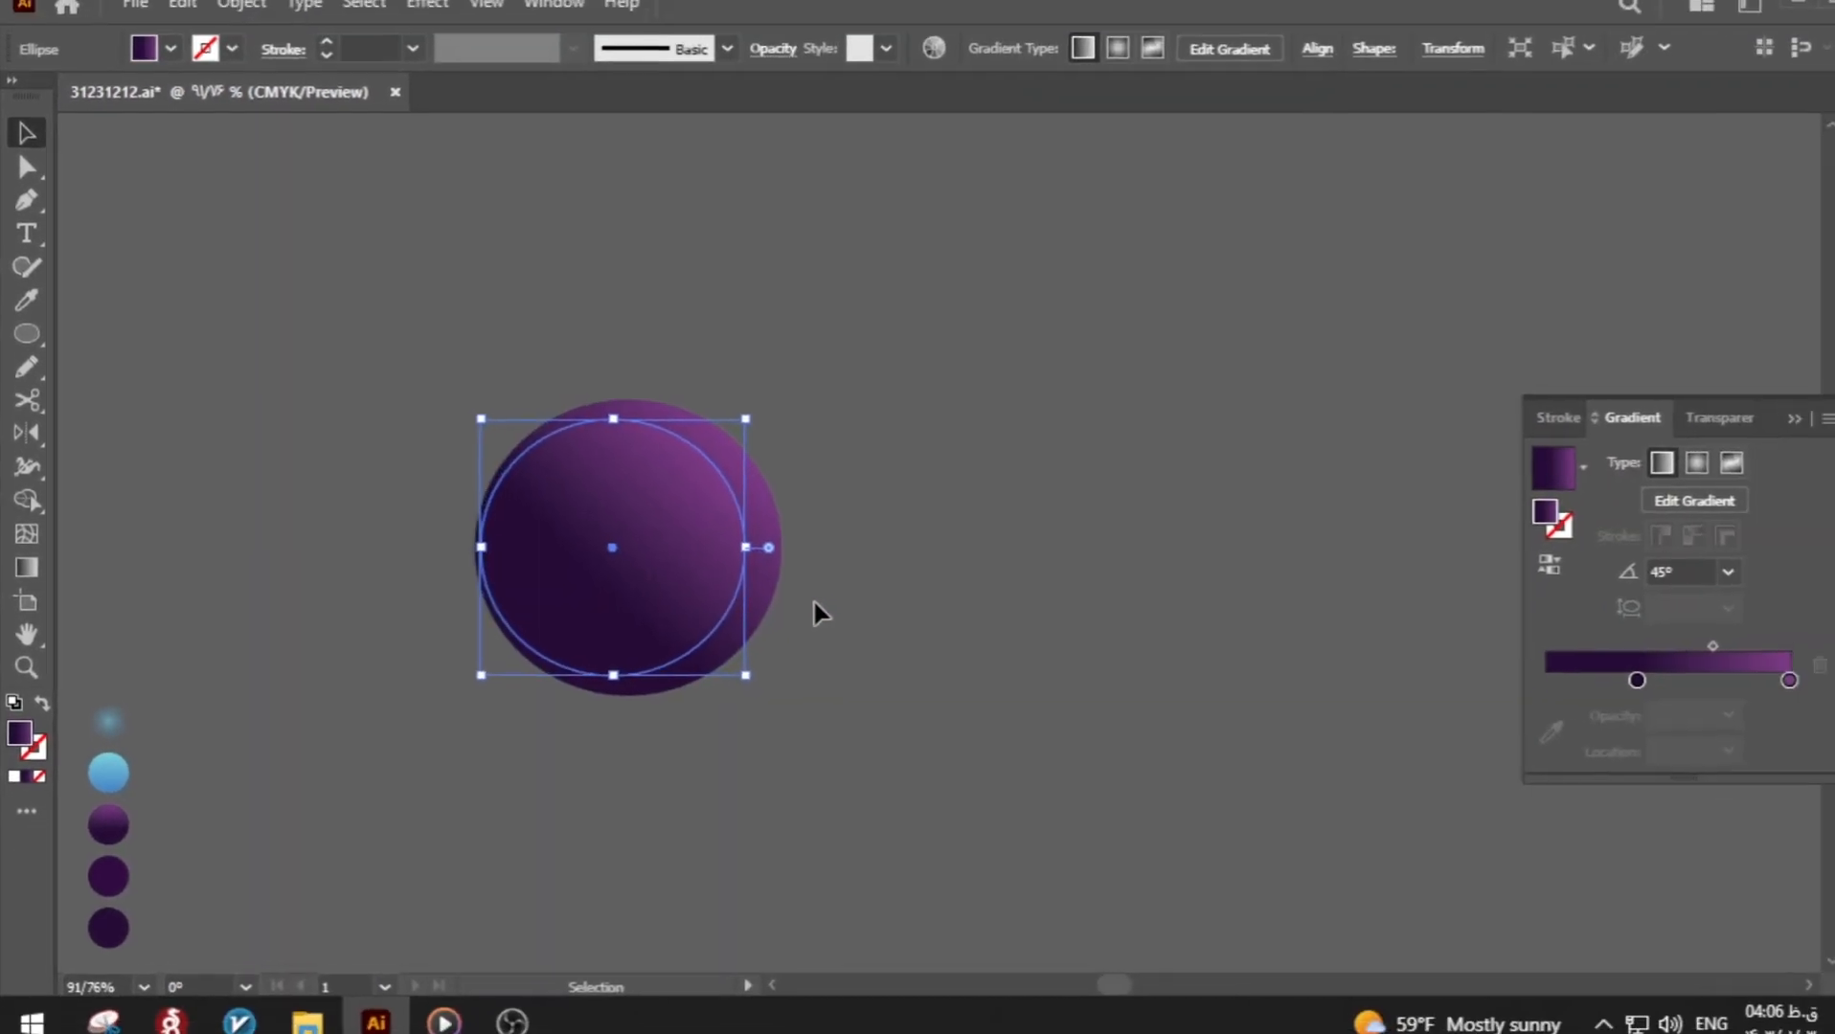
key("i")
left_click(108, 761)
key("a")
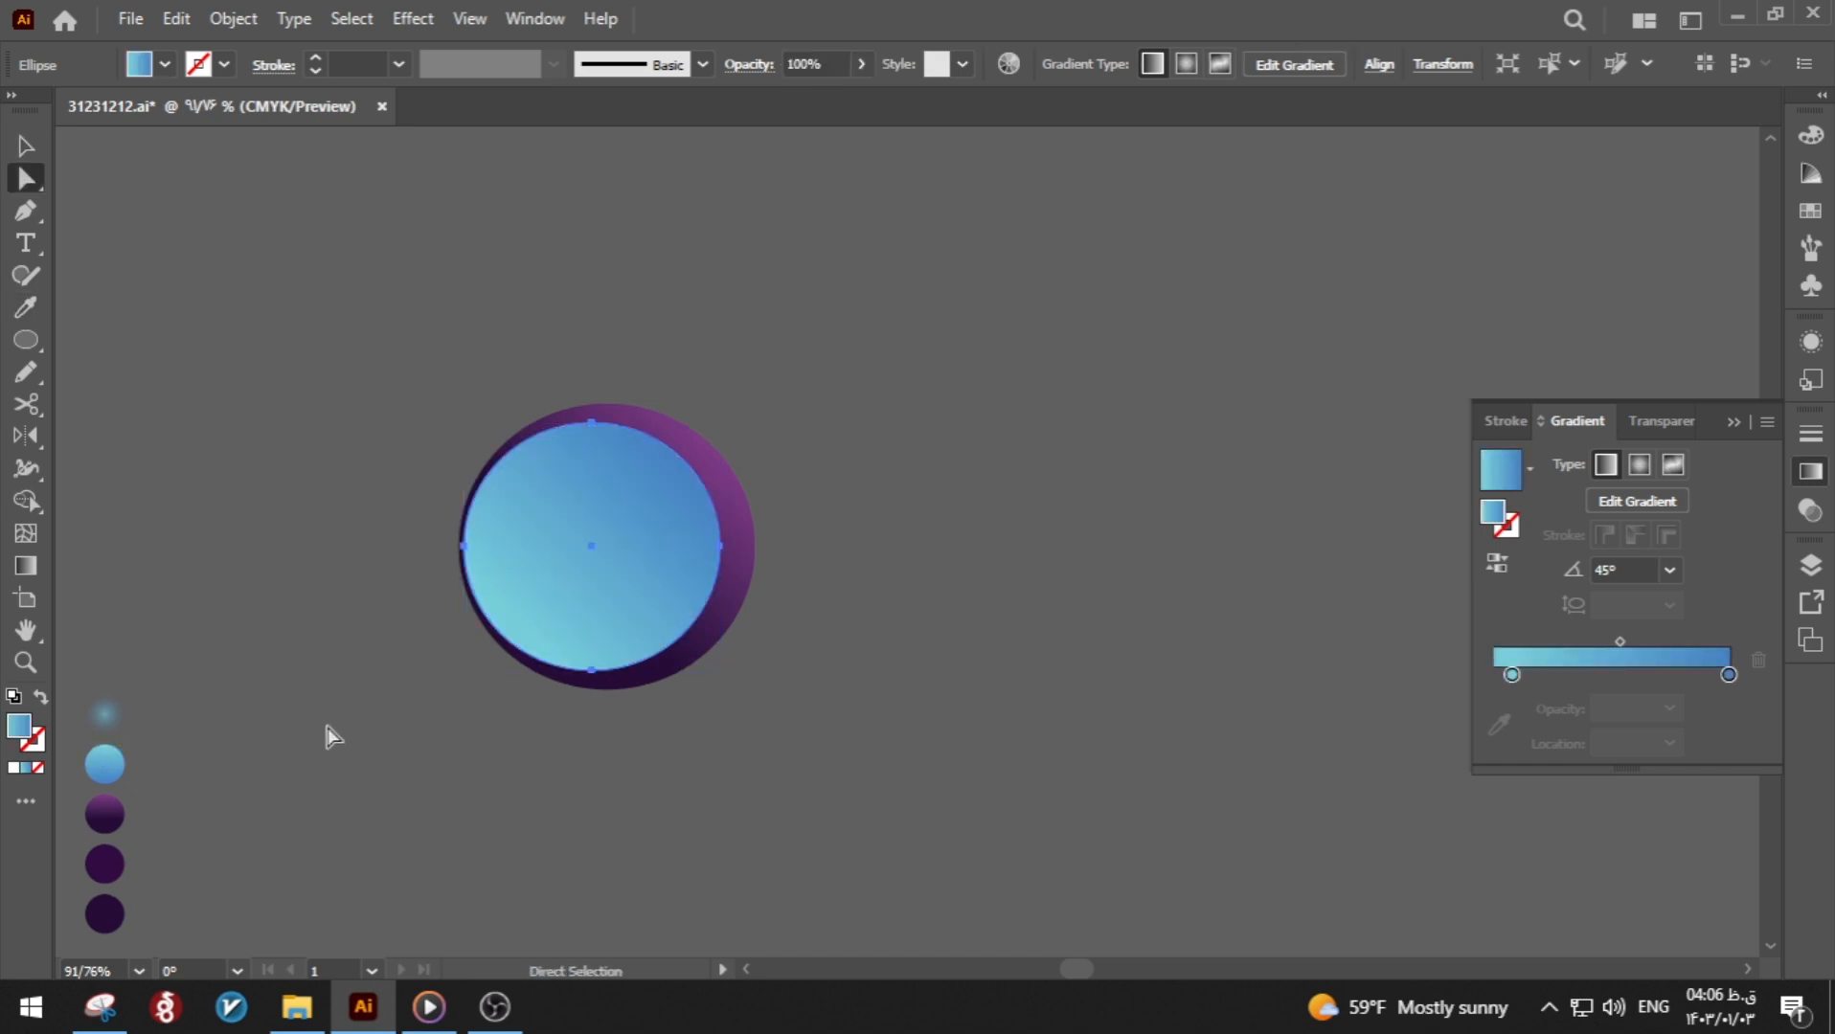
Step: Reverse the inner circle's blue gradient so the lighter blue lies at its upper-right side
left_click(327, 735)
left_click(1494, 564)
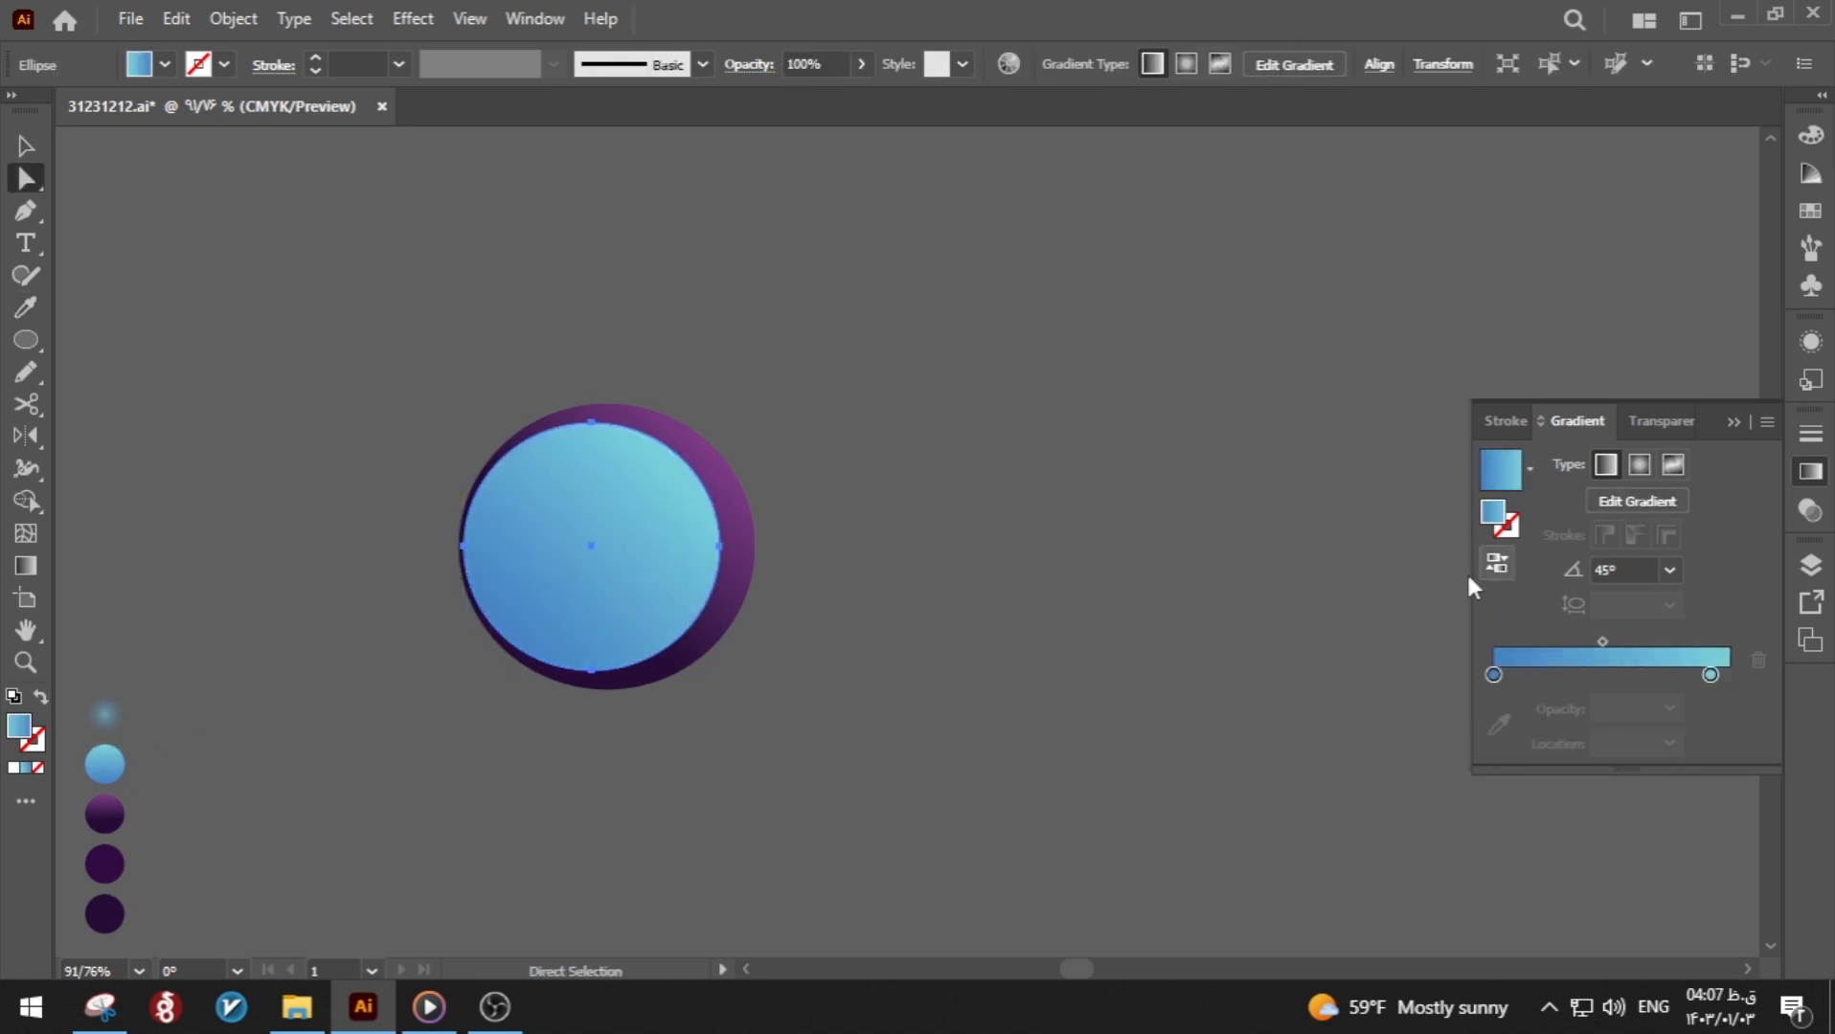
left_click(1016, 678)
Step: Nudge the right-side anchor points of both circles slightly right and their top anchor points slightly up
left_click_drag(832, 514, 649, 590)
key("Right")
key("Right")
key("Right")
key("Right")
left_click_drag(520, 313, 689, 492)
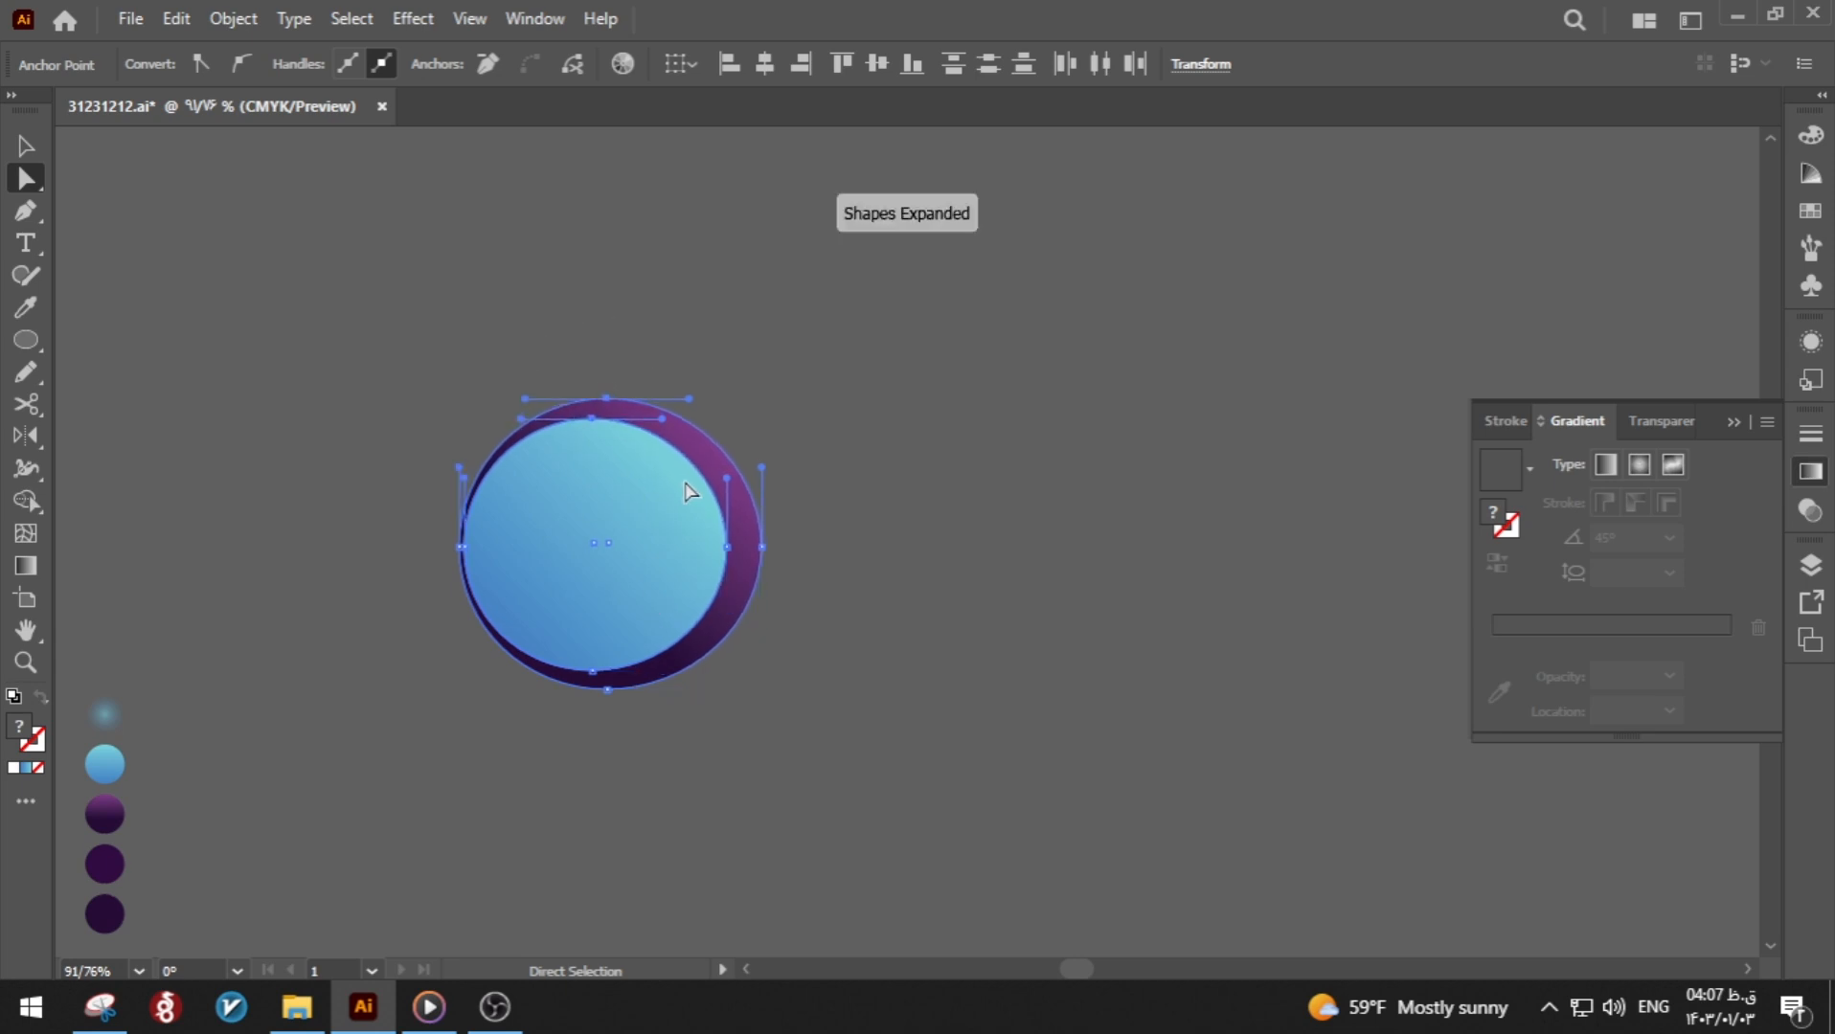
key("Up")
key("Up")
key("Up")
key("Up")
key("Up")
left_click(870, 477)
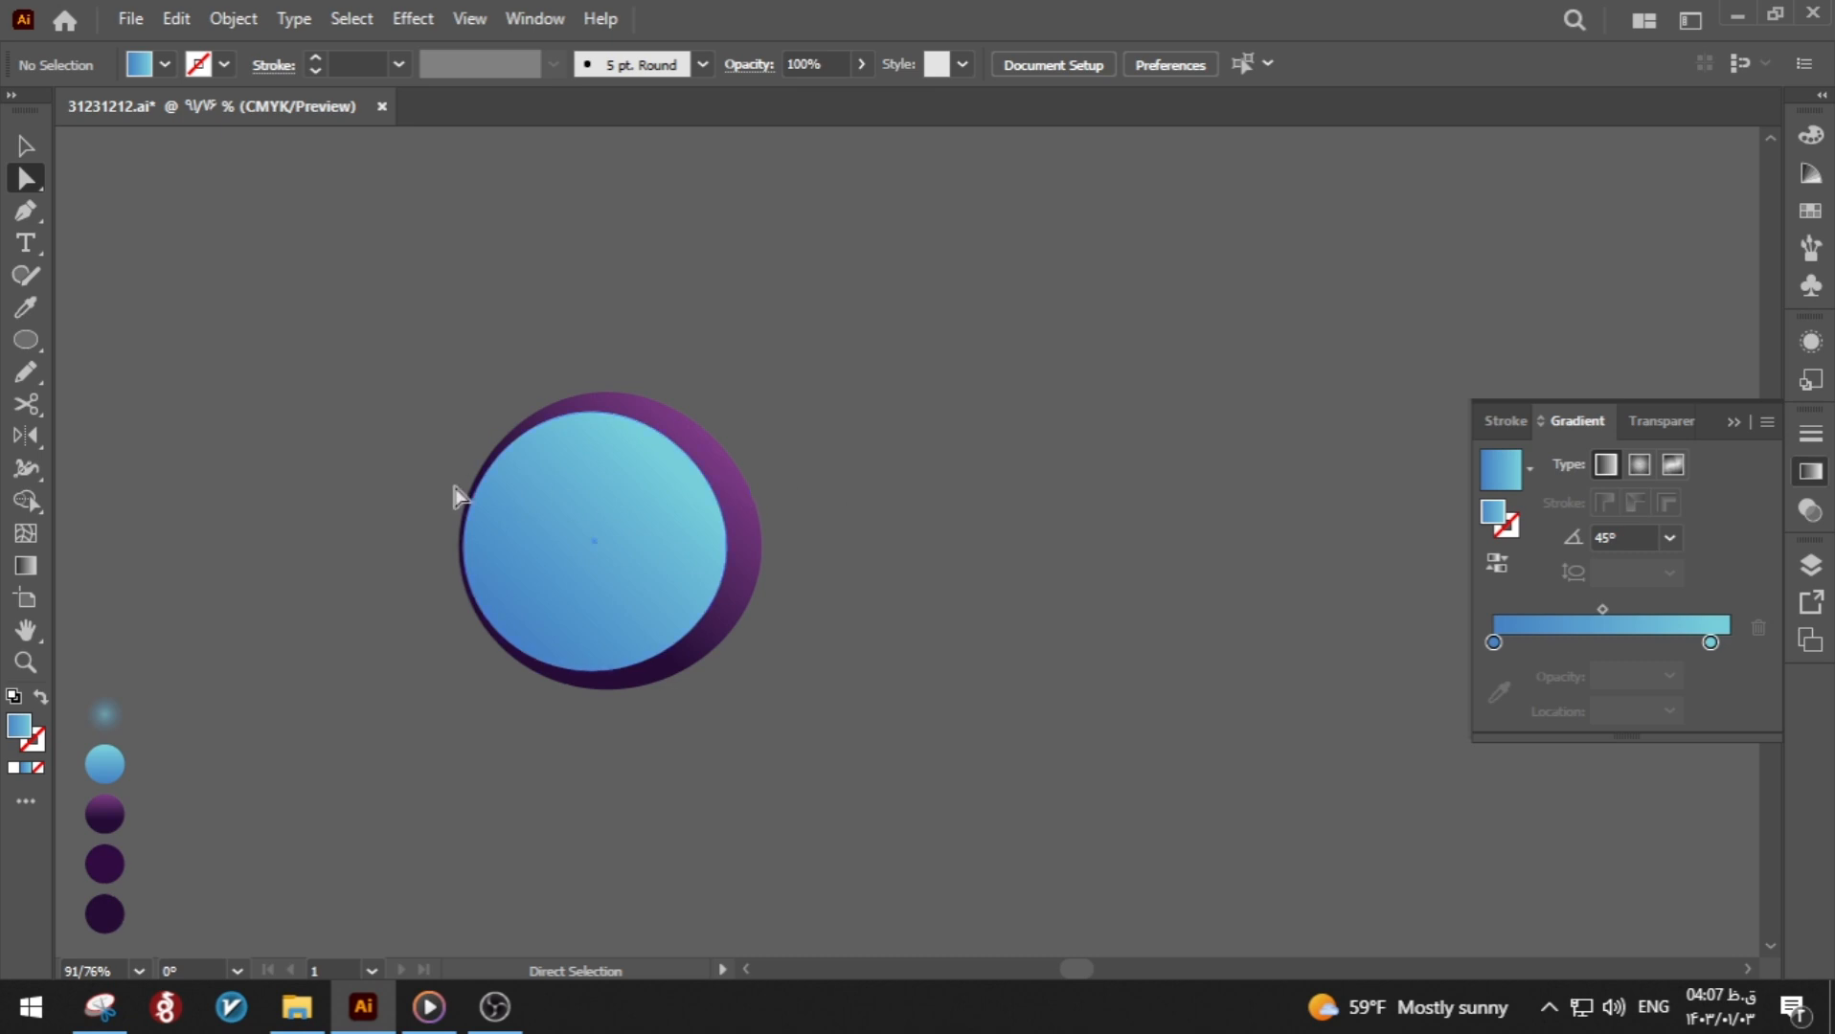
Step: Draw a narrow vertical ellipse as a pupil near the blue circle's centre, filled with the dark purple of the sample circle
left_click(25, 337)
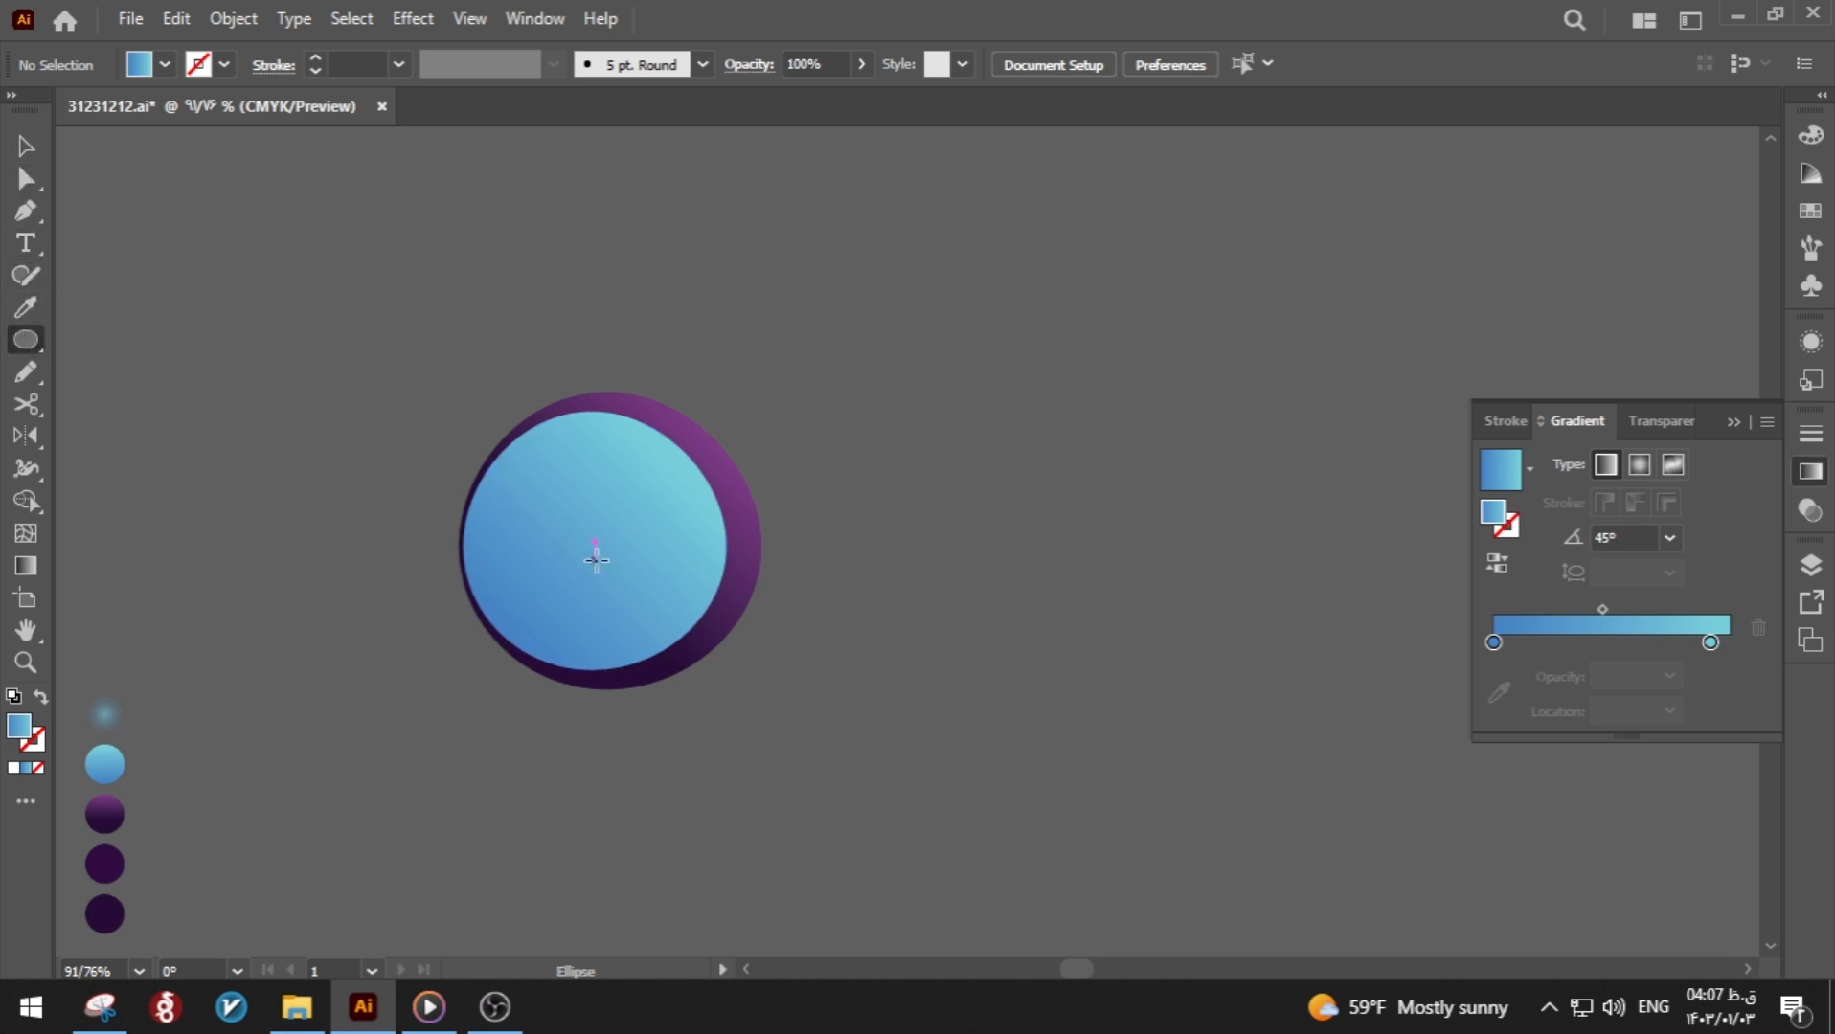
left_click_drag(574, 513, 577, 591)
key("ctrl+z")
left_click(105, 864)
key("a")
Step: Narrow the pupil by nudging its side anchor point left, and move the pupil slightly upward
left_click(577, 548)
key("Left")
key("Left")
key("Left")
key("Left")
key("Left")
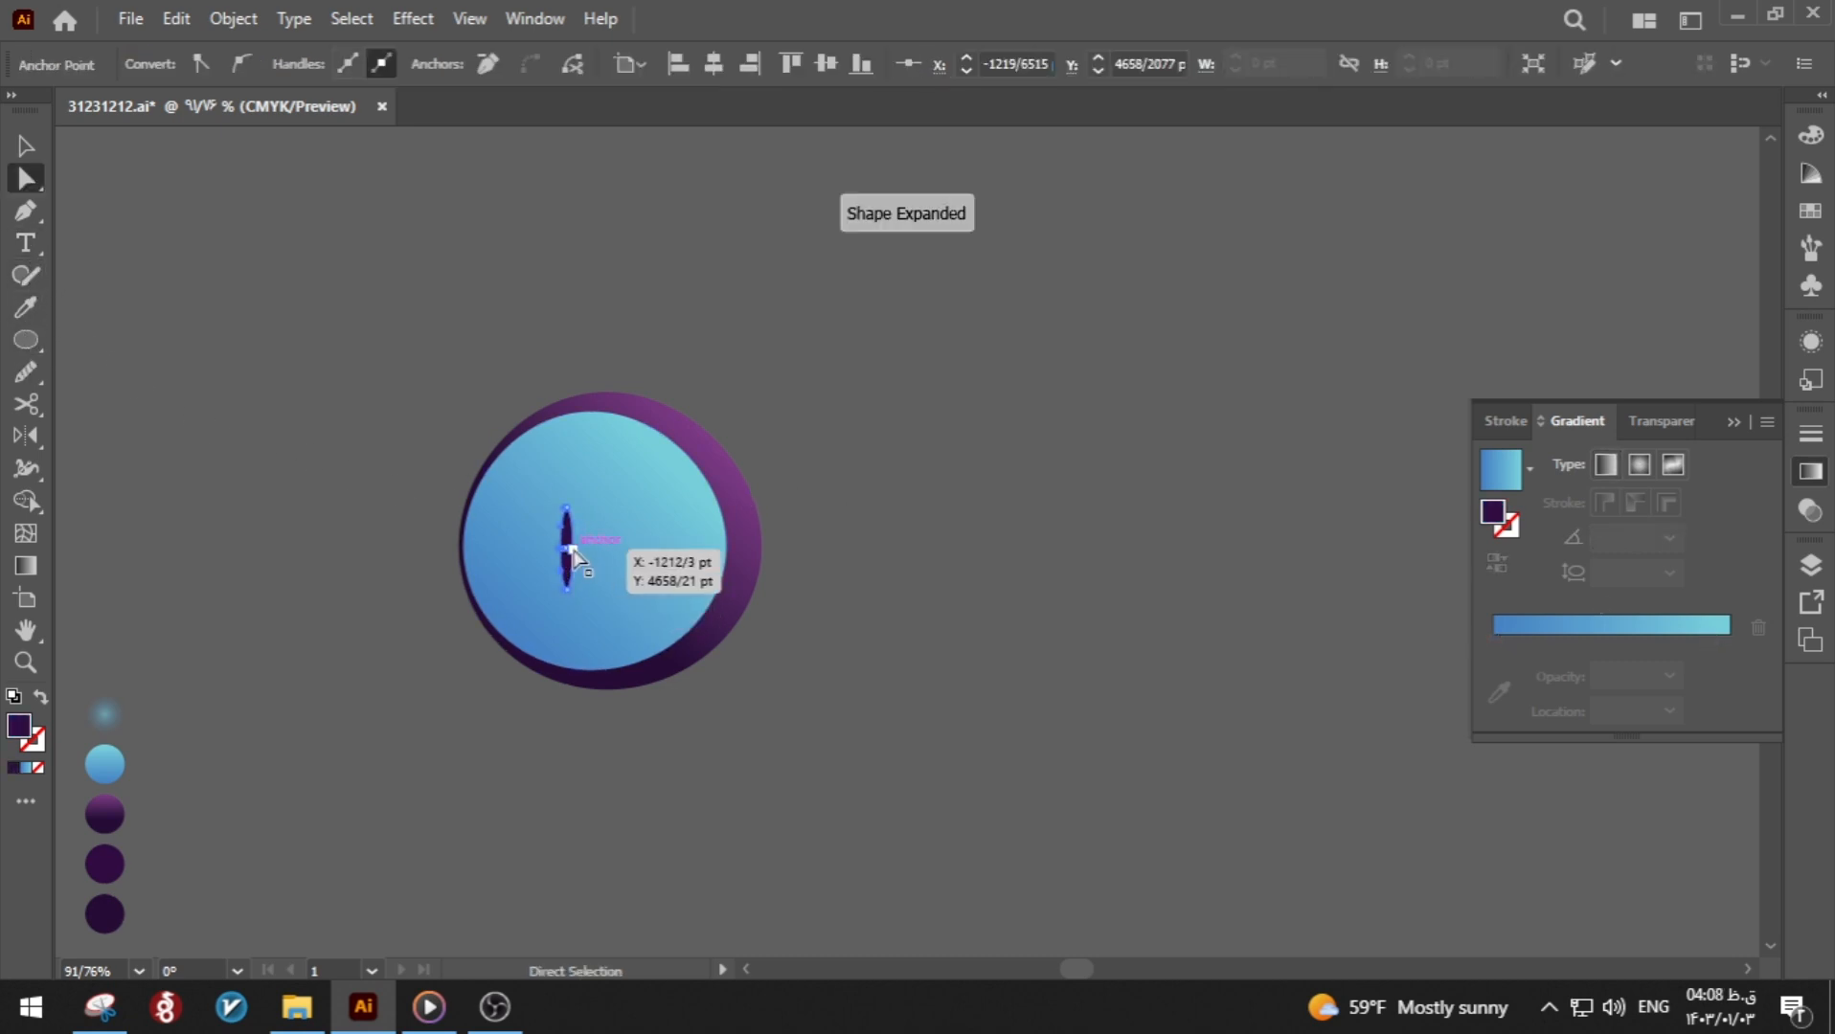
left_click(850, 655)
left_click(559, 557)
left_click(770, 725)
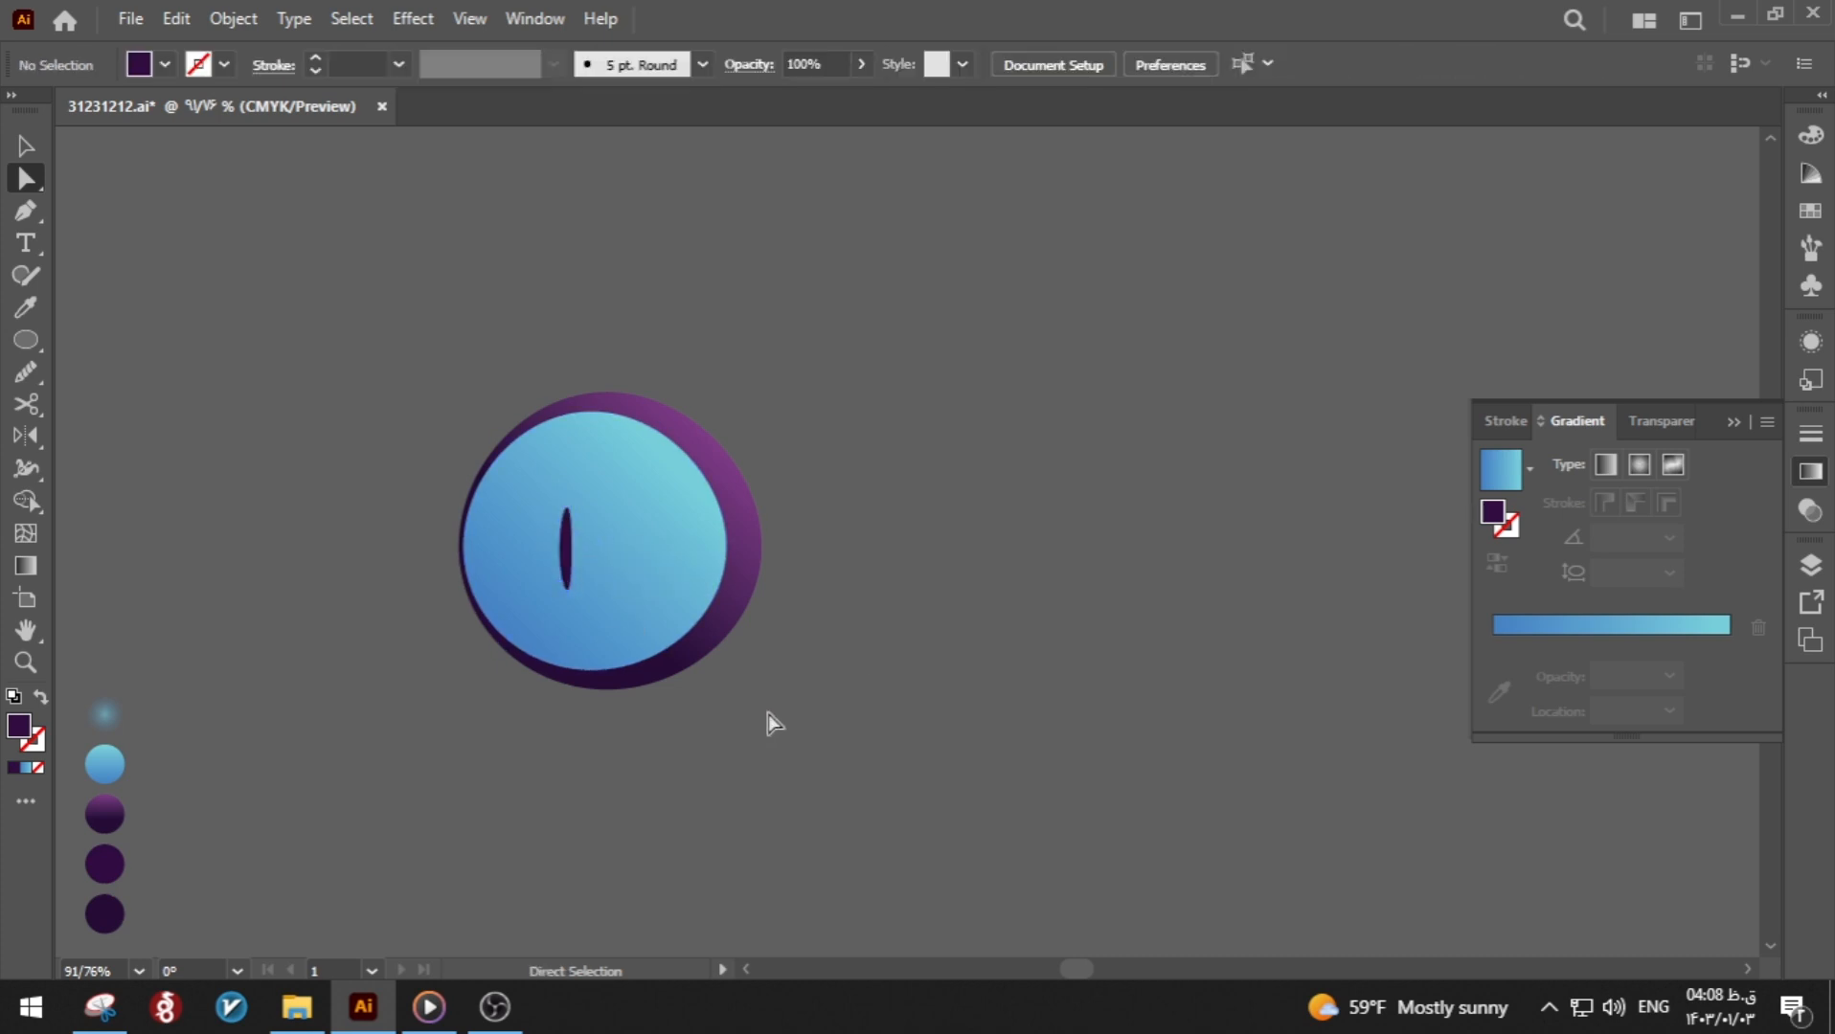
key("v")
left_click_drag(563, 568, 556, 560)
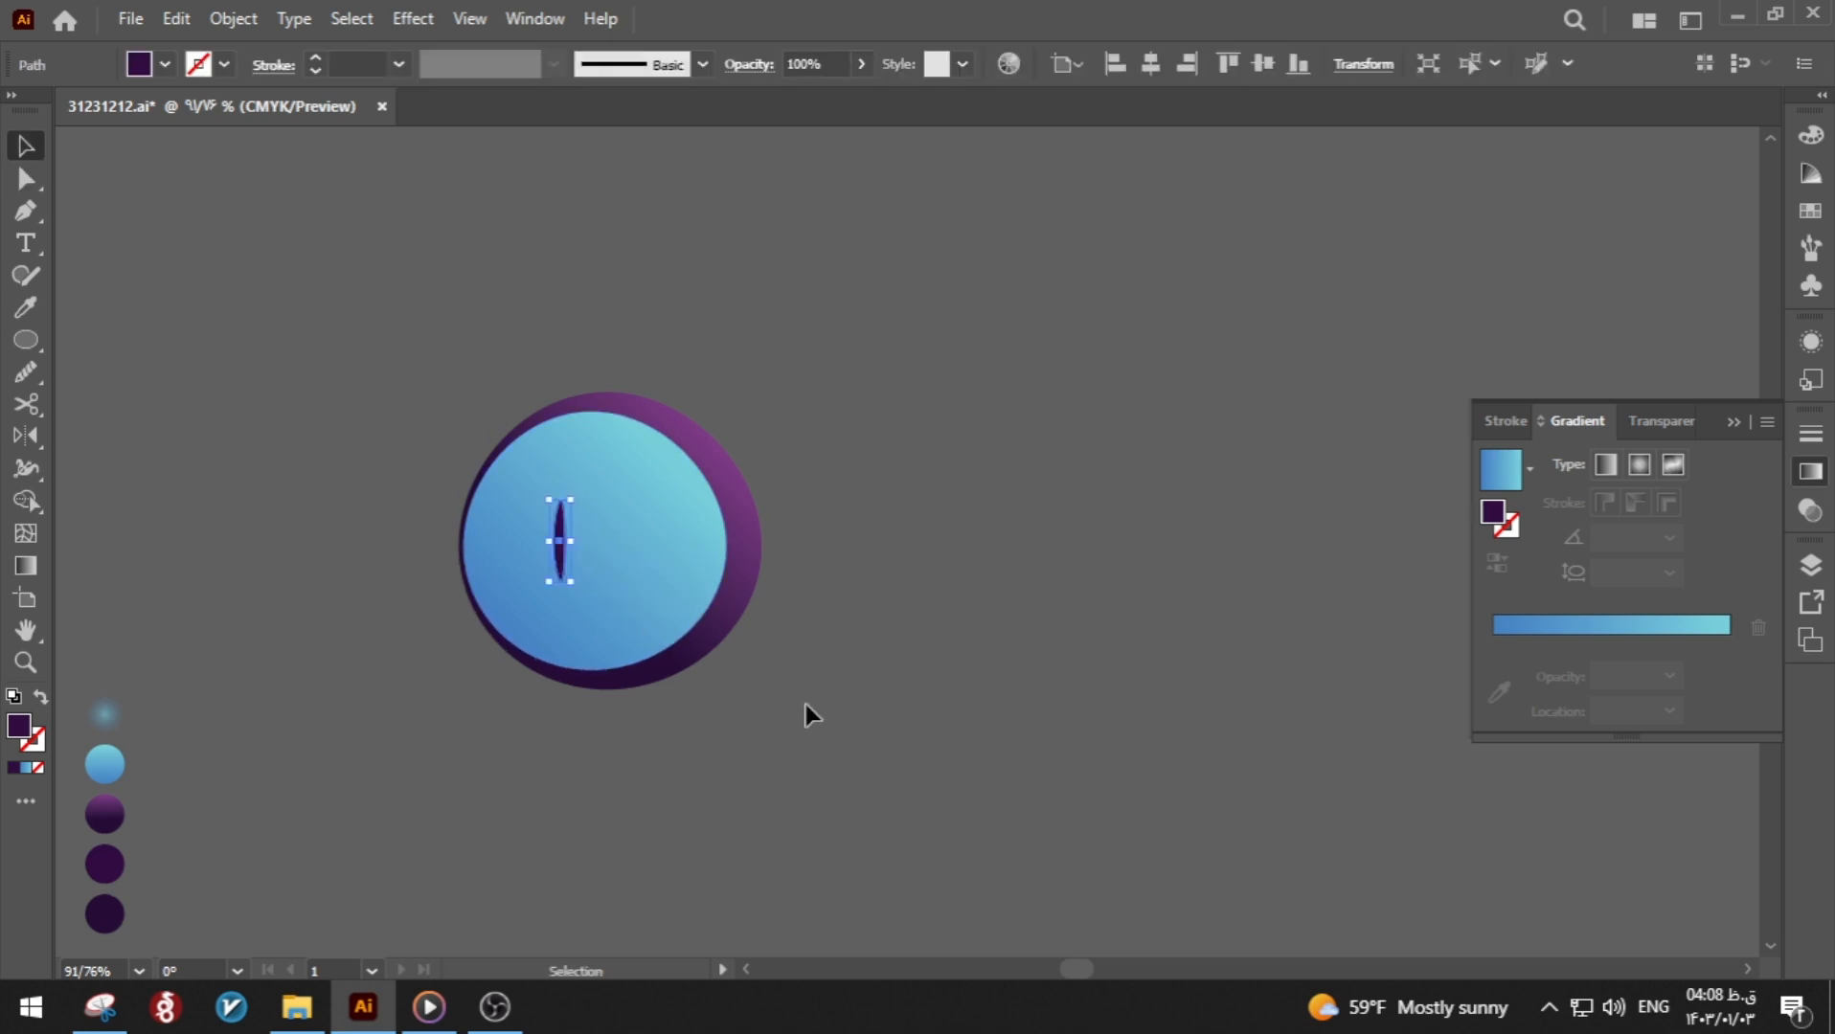
left_click(853, 724)
Step: Draw a closed, unfilled bat-wing outline with the Pen tool at the purple circle's right edge
key("p")
key("i")
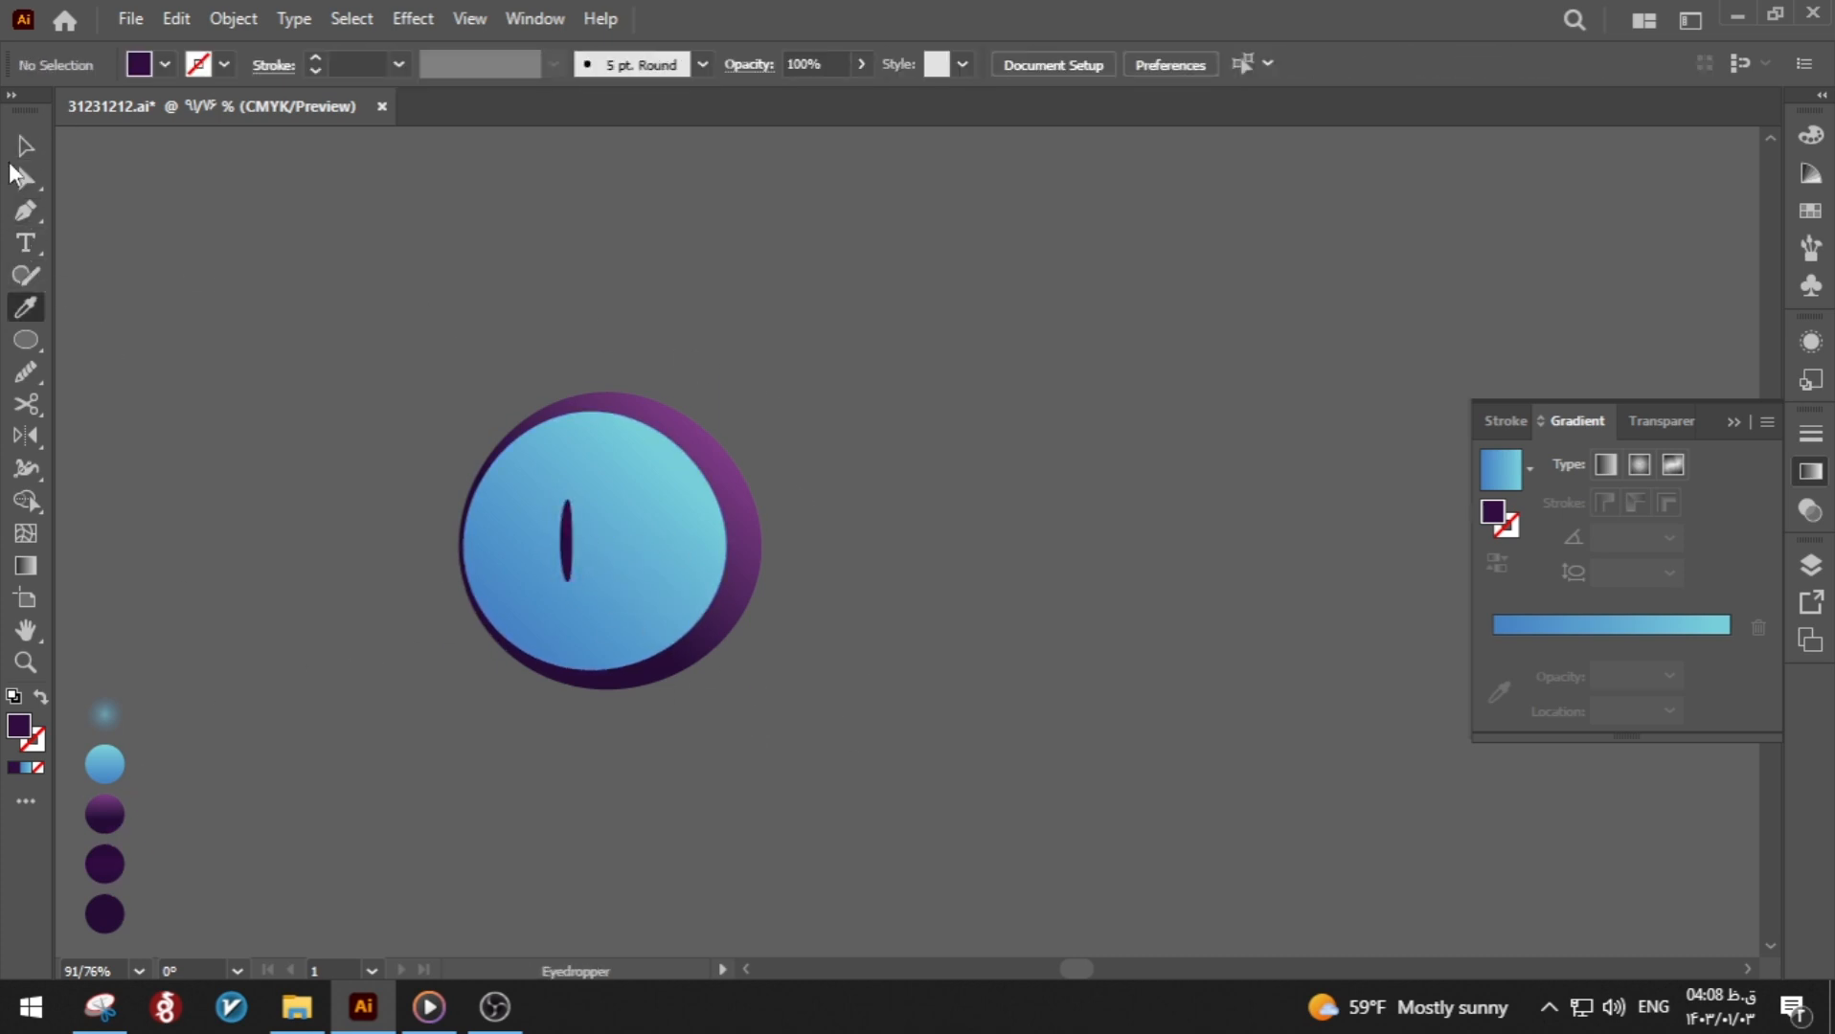
left_click_drag(751, 524, 748, 455)
left_click(40, 700)
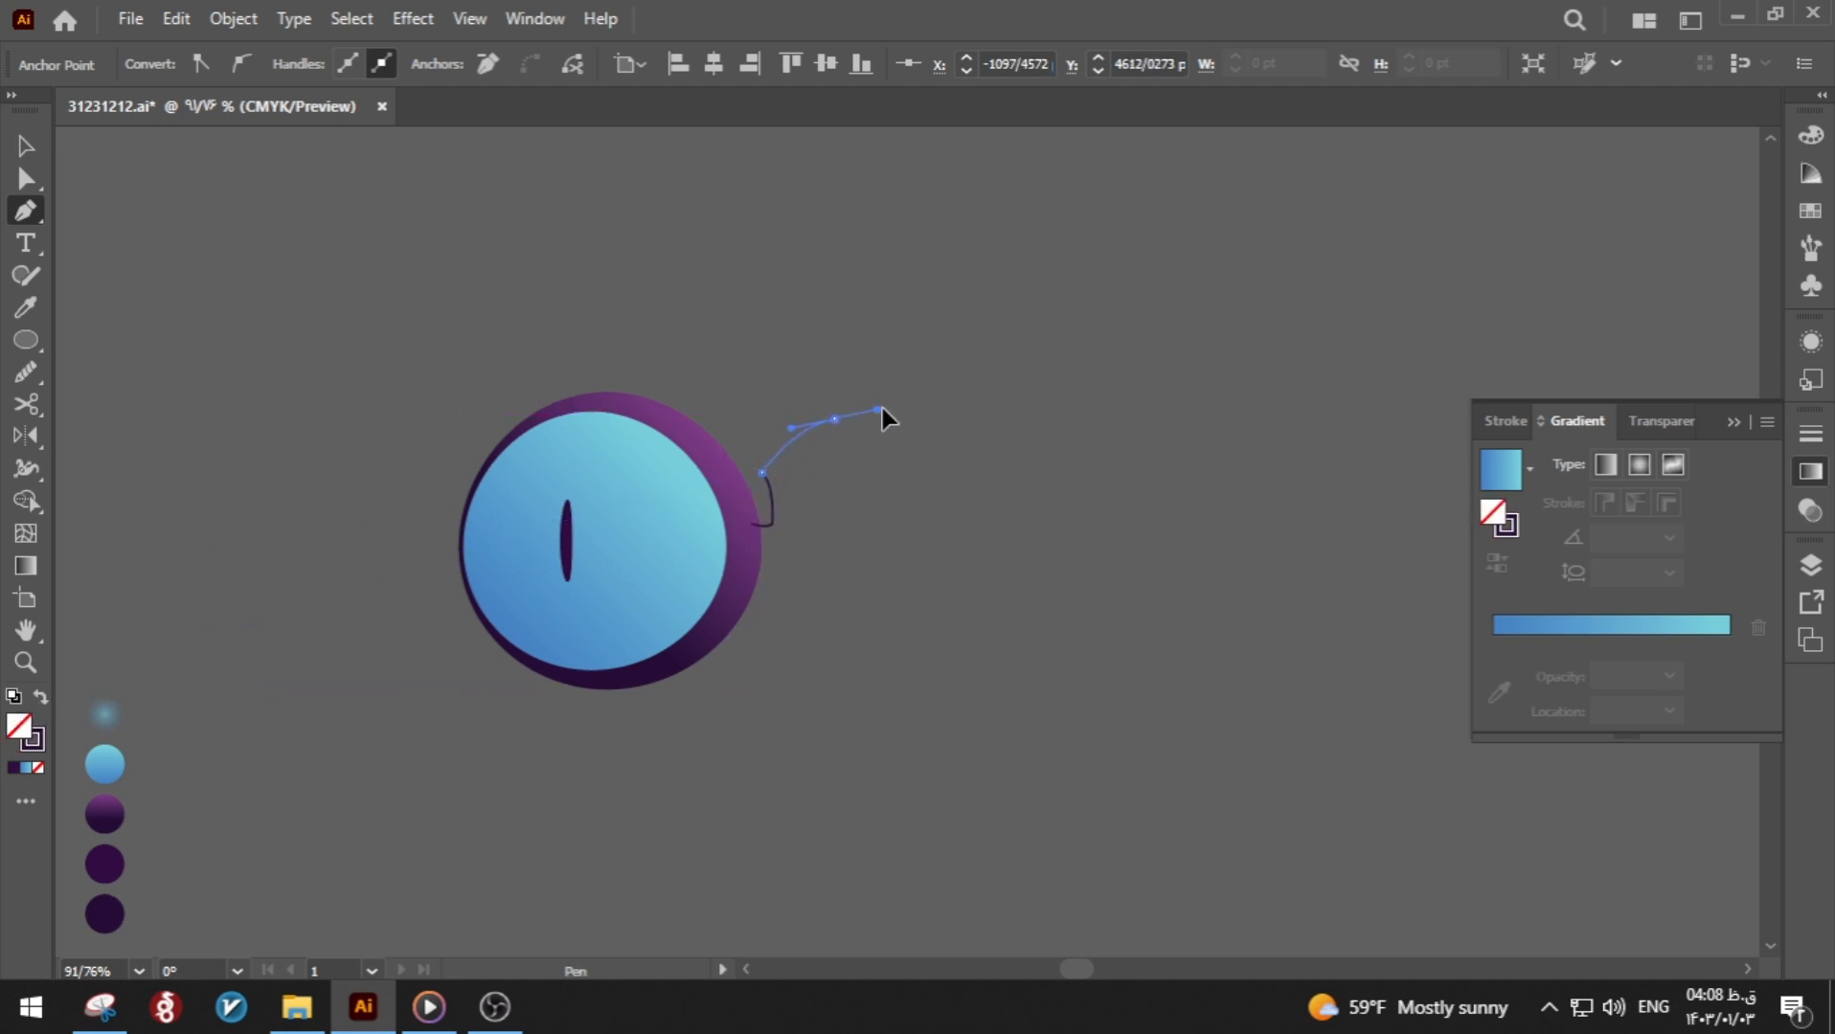
left_click_drag(914, 479, 783, 607)
left_click(824, 511)
left_click(786, 542)
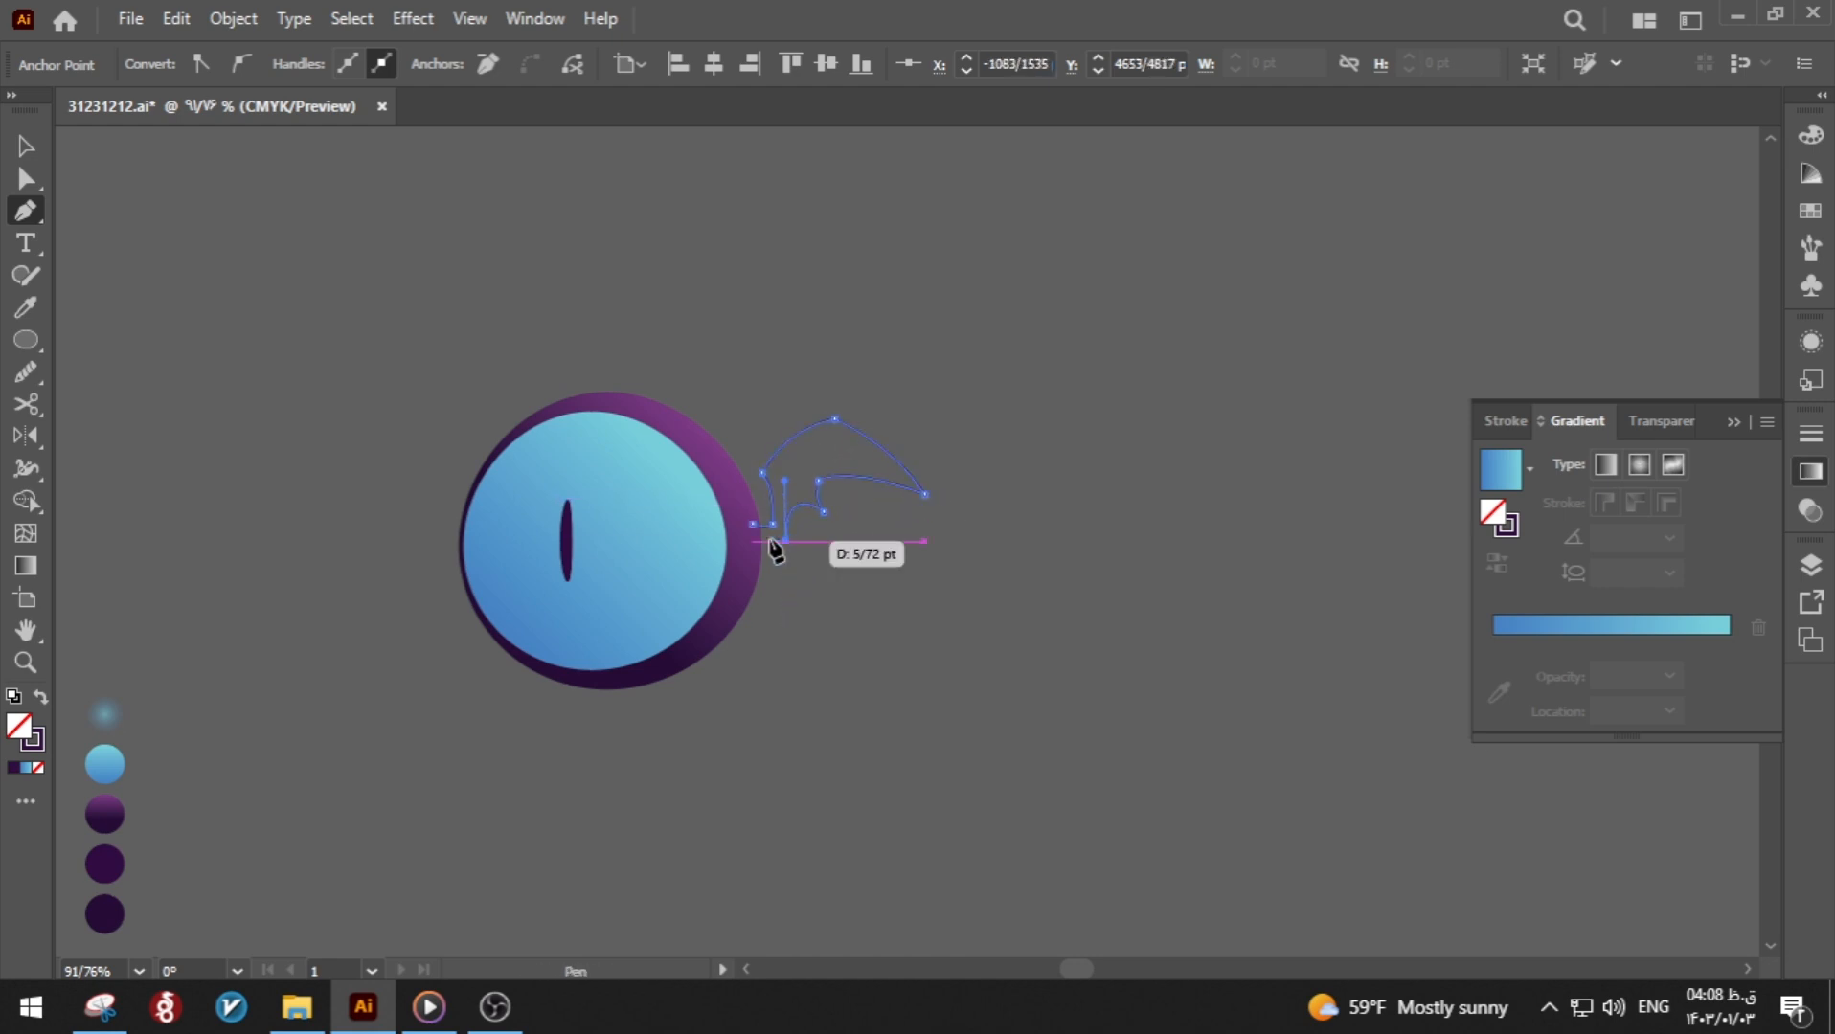
left_click_drag(752, 523, 728, 503)
Step: Swap the wing's stroke to a solid dark purple fill and send the wing behind the body
key("a")
left_click(39, 697)
right_click(838, 582)
left_click(1180, 933)
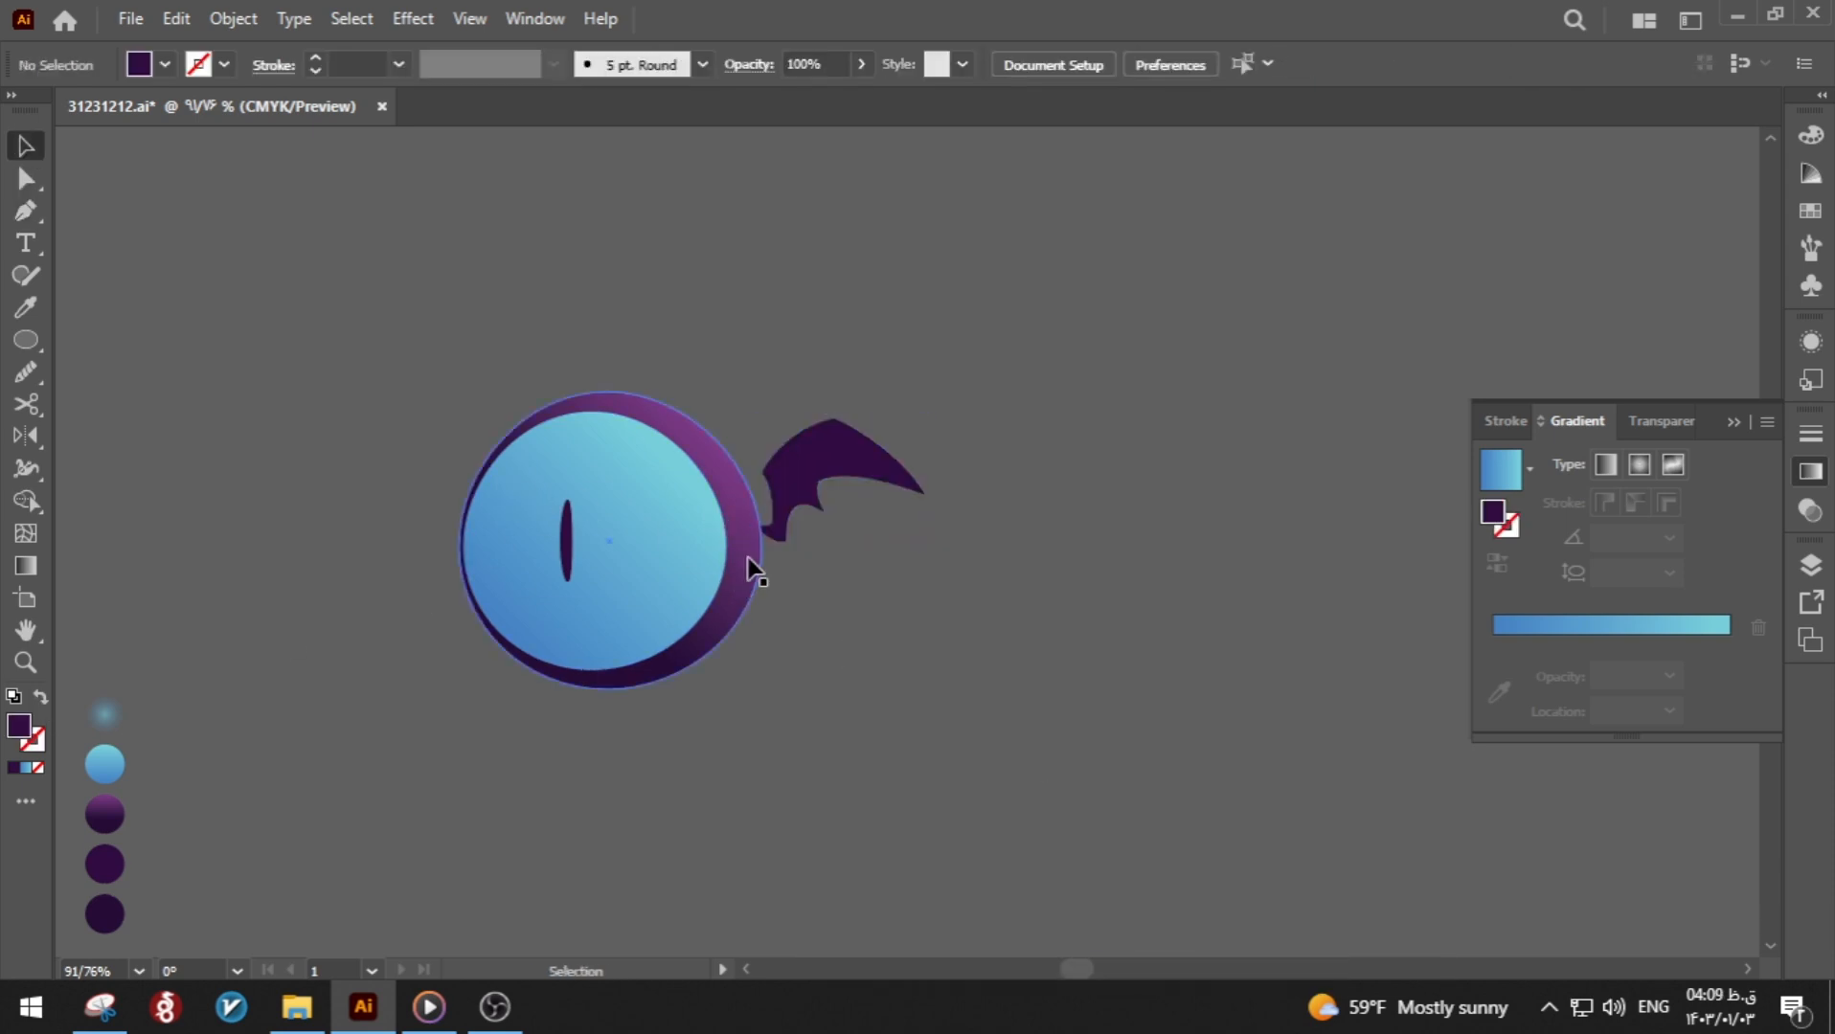
Step: Shift the dark stop of the outer circle's gradient toward the purple end to enlarge the dark area
left_click(750, 569)
left_click_drag(1620, 676, 1656, 676)
left_click(1028, 594)
Step: Duplicate the wing, reflect the copy horizontally and place it at the body's left edge, slightly lower
left_click(817, 482)
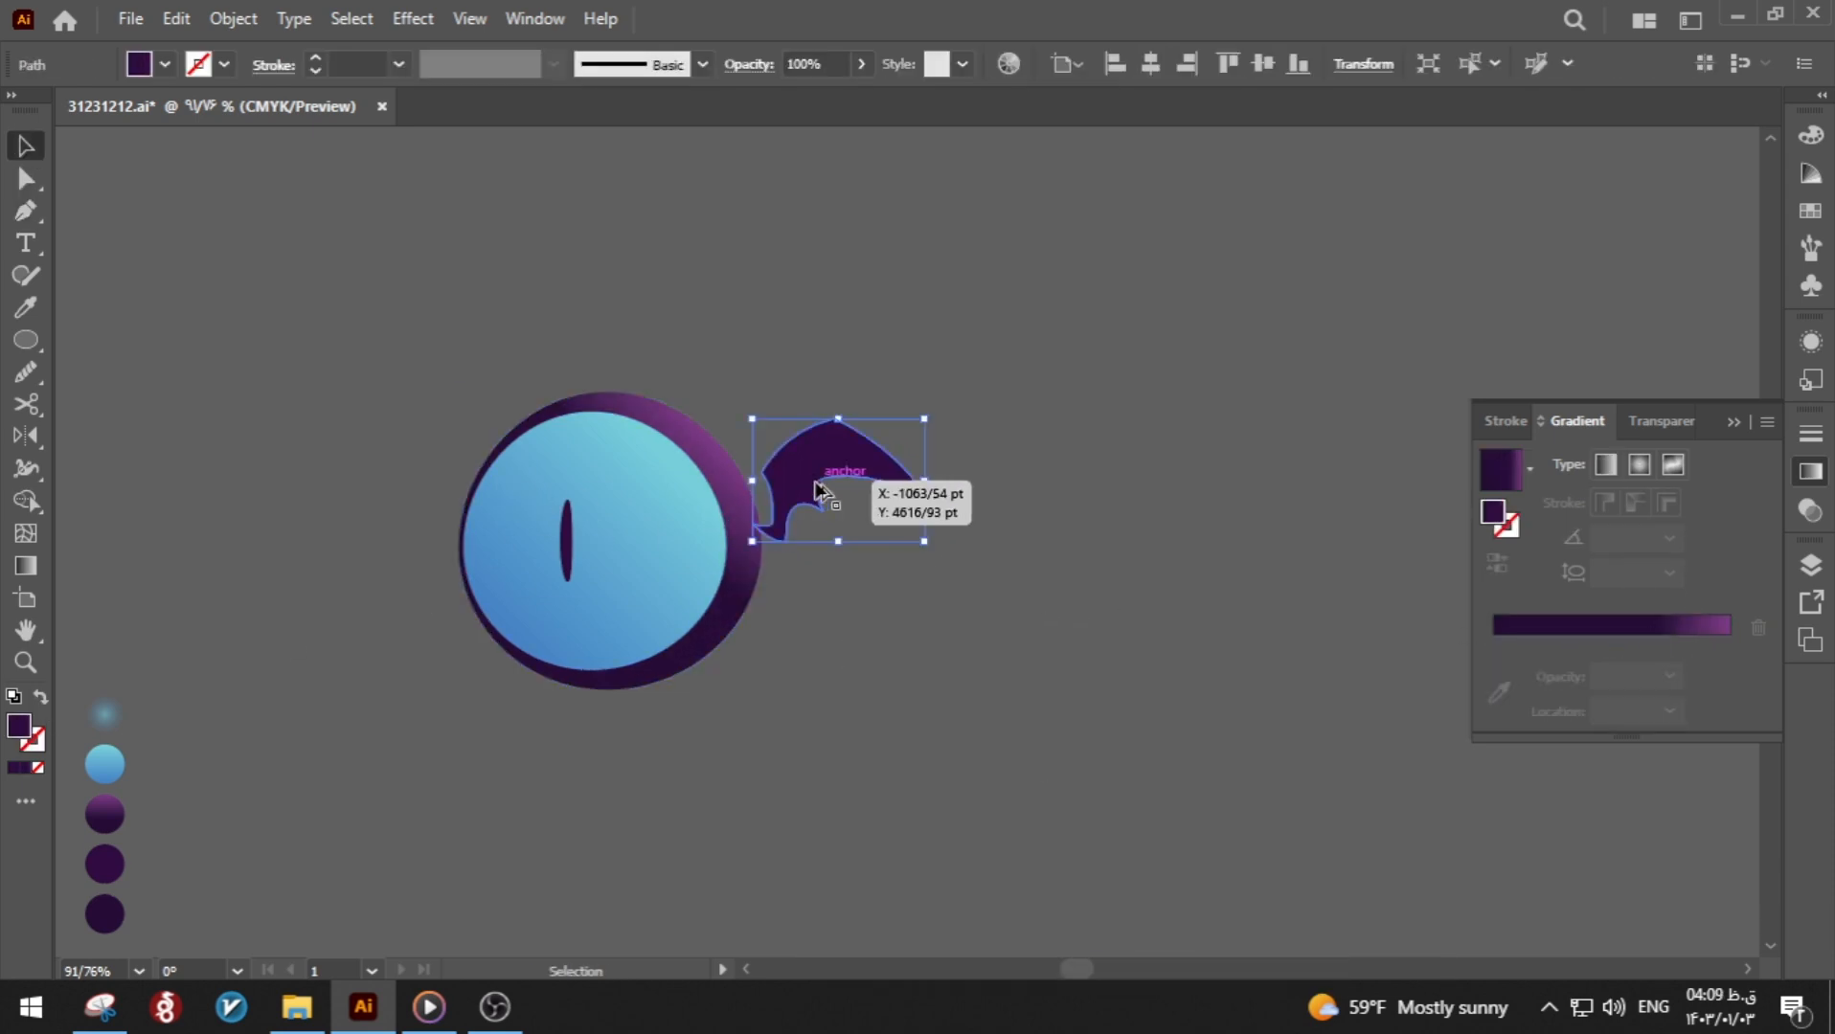
left_click_drag(817, 483, 386, 483)
key("o")
left_click_drag(386, 483, 388, 381)
key("v")
left_click_drag(467, 512, 431, 543)
left_click(896, 534)
Step: Scale both wings down slightly and move each one so its root meets the body's edge
left_click(411, 493)
left_click(814, 474, "shift")
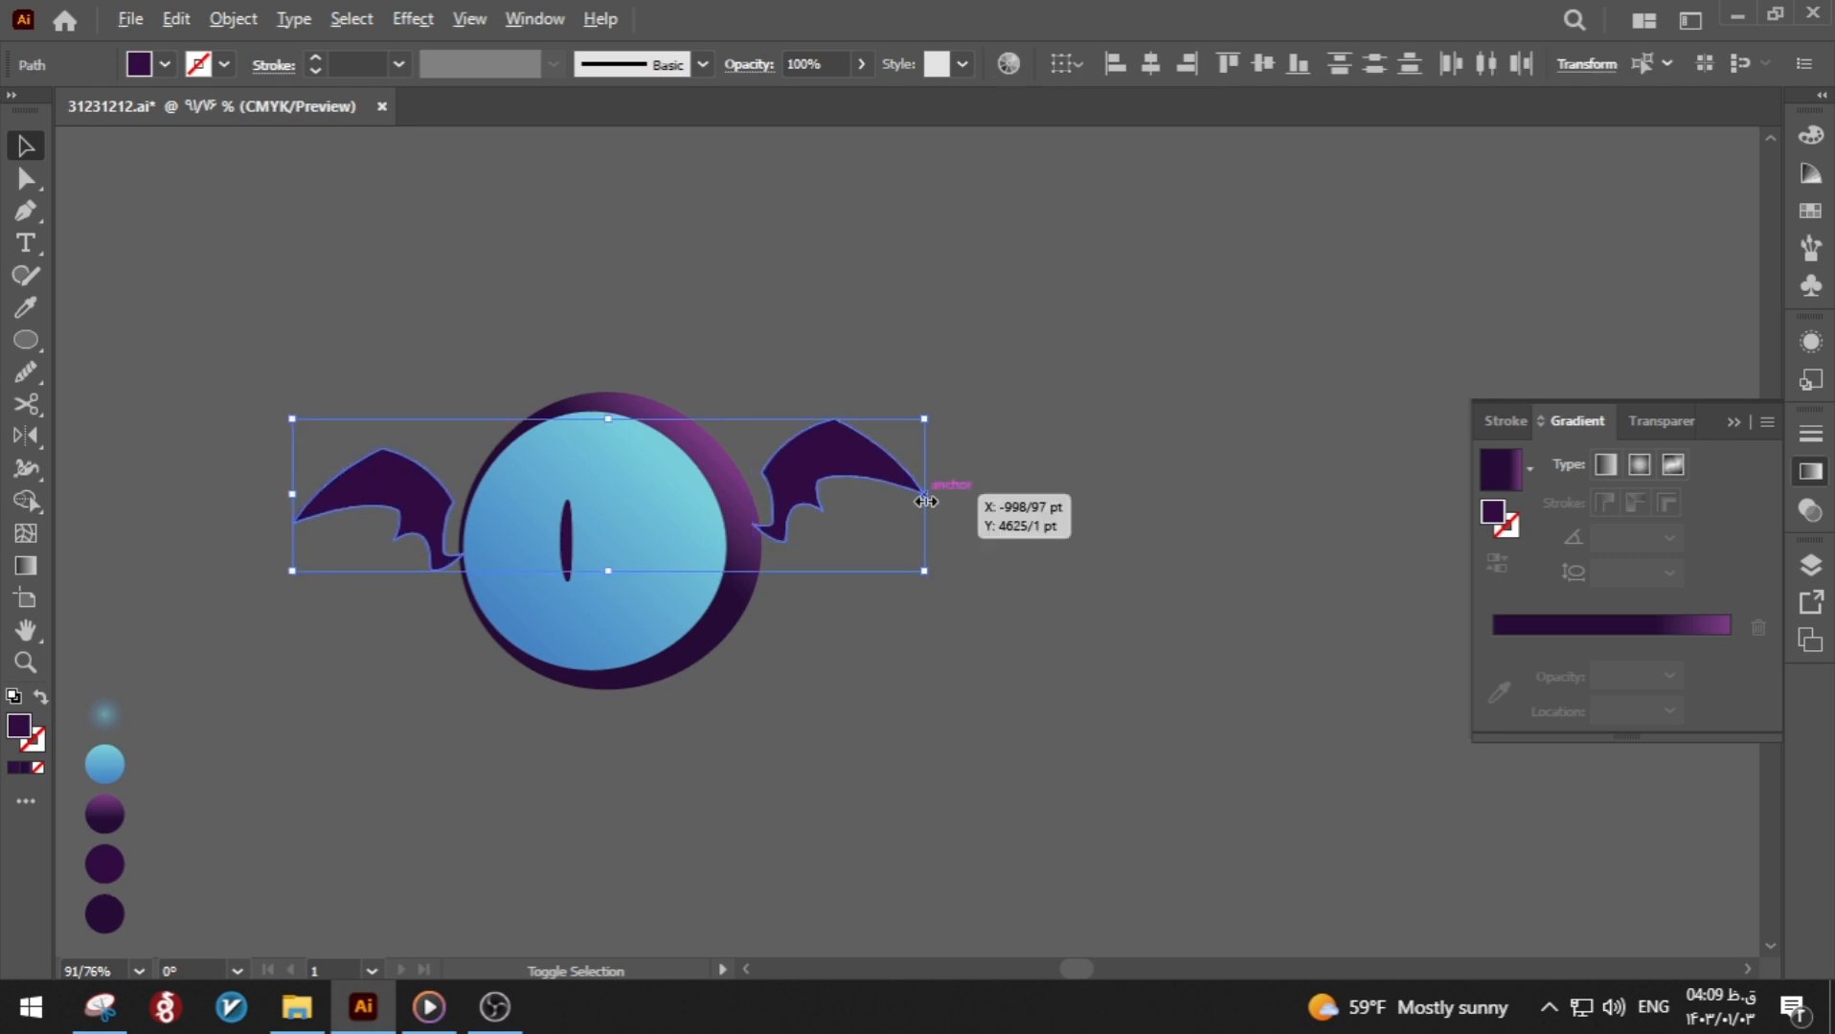
left_click_drag(923, 495, 904, 494)
left_click(900, 546)
left_click_drag(784, 485, 794, 485)
left_click_drag(434, 555, 435, 560)
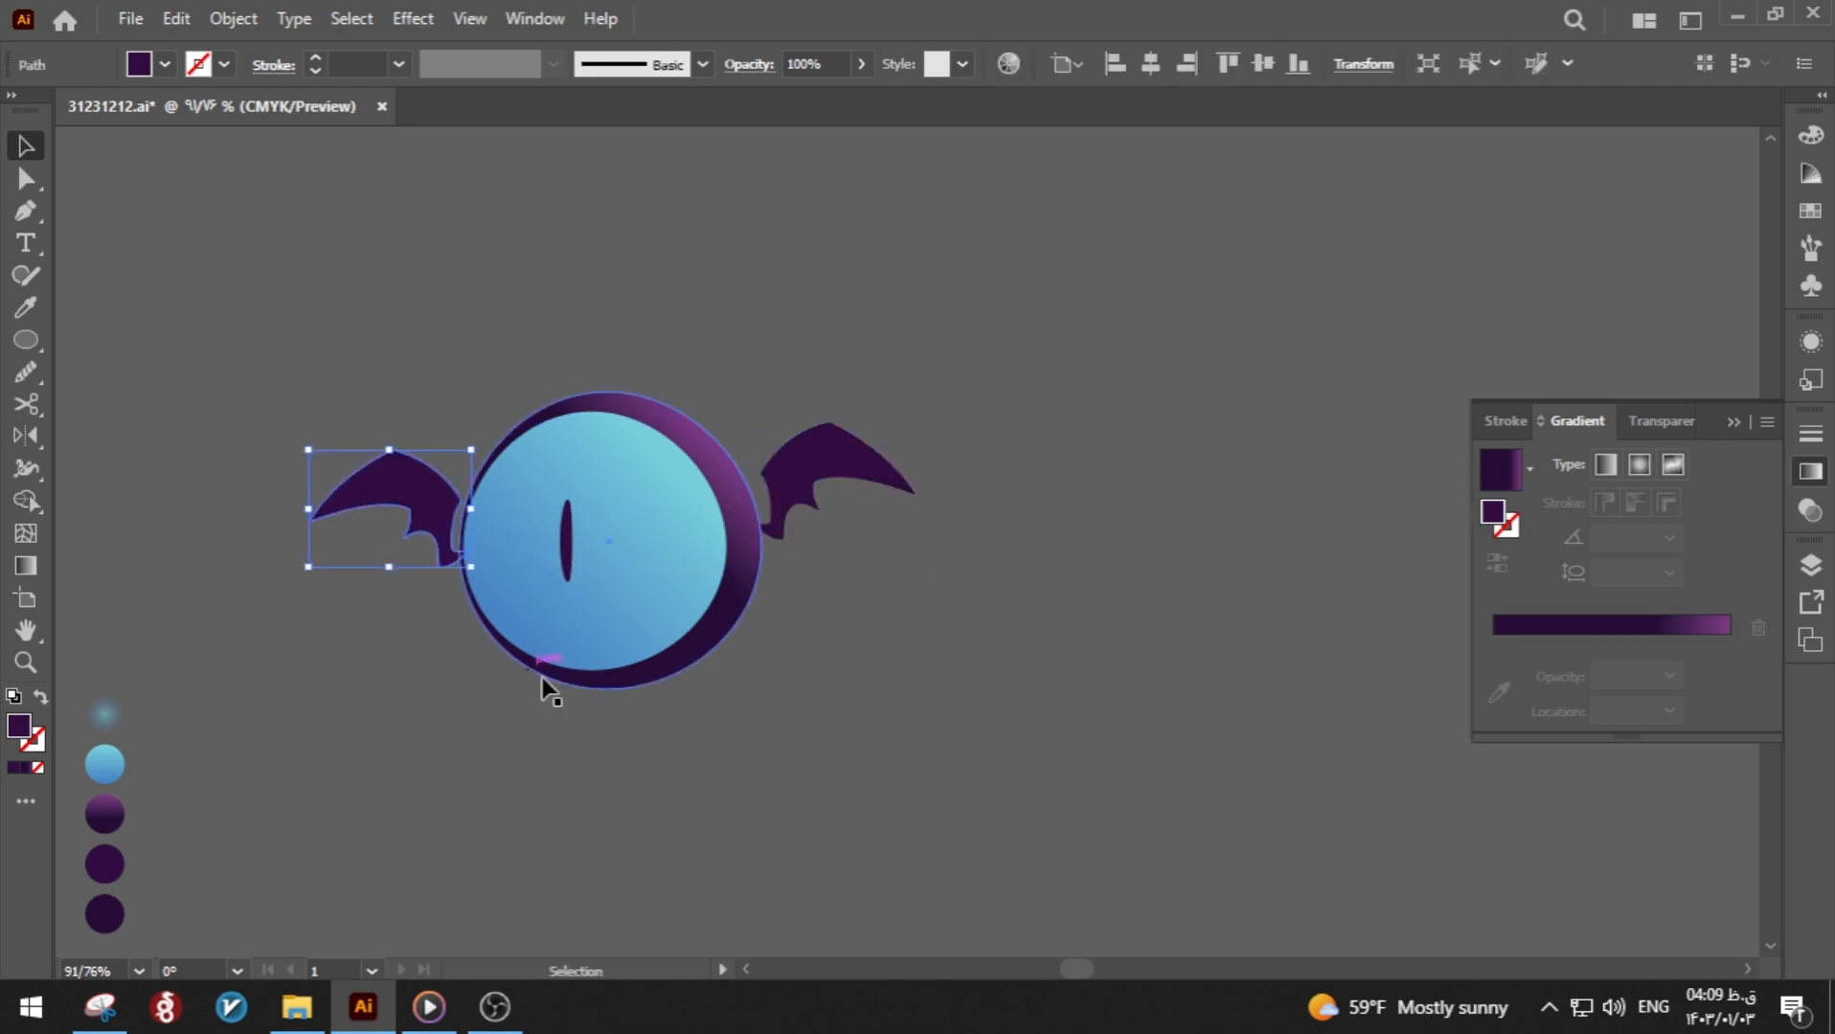
Step: Draw a slim ellipse as a leg at the underside of the body and send it behind the body
left_click(545, 684)
left_click(27, 347)
key("v")
mouse_move(627, 676)
left_mouse_down()
mouse_move(647, 757)
mouse_move(681, 747)
mouse_move(654, 726)
mouse_move(673, 701)
mouse_move(714, 704)
mouse_move(654, 709)
left_mouse_up()
right_click(644, 715)
left_click(996, 669)
Step: Fill the leg with the darkest purple from the sample circles
key("i")
left_click(115, 913)
key("a")
left_click(660, 731)
Step: Duplicate the leg to its right, angle the copy outward, and position both legs against the body's underside
key("v")
left_click(677, 729)
left_click(712, 732)
mouse_move(679, 721)
left_mouse_down()
mouse_move(647, 720)
mouse_move(686, 725)
left_mouse_up()
left_click(670, 736)
left_click(678, 756)
left_click(649, 716)
left_click(683, 707, "shift")
left_click(732, 767)
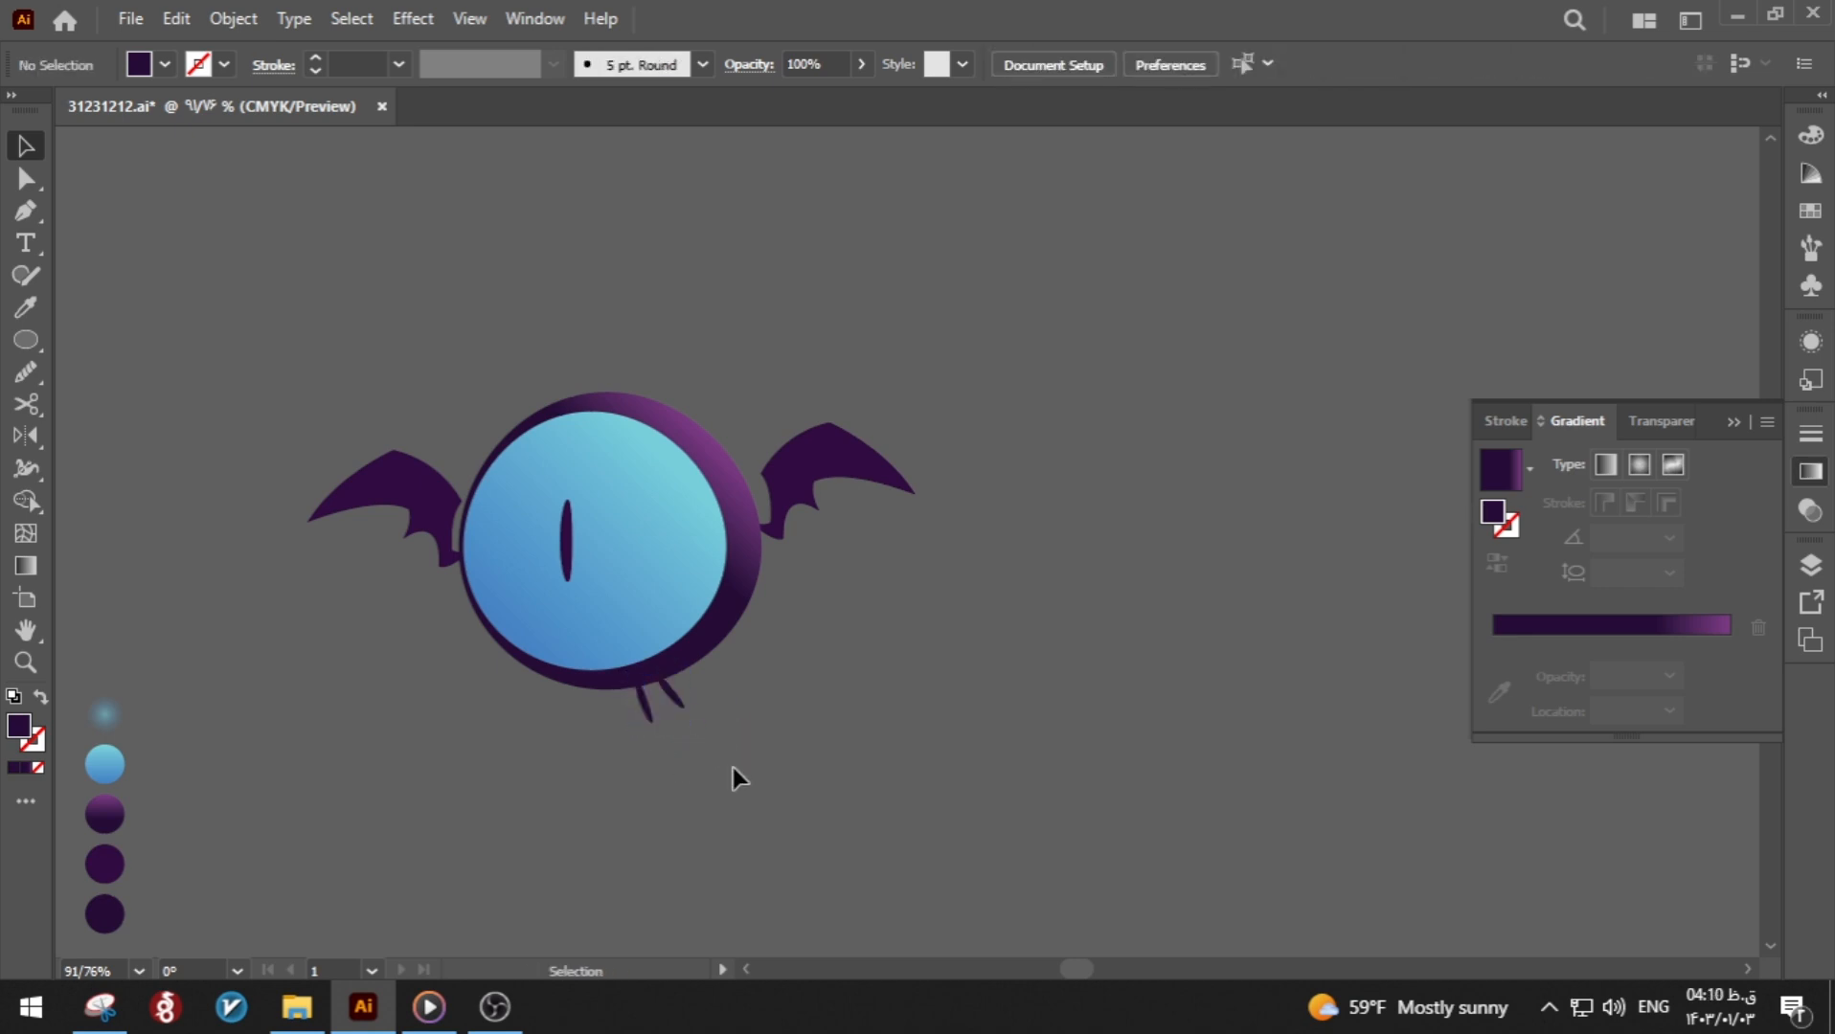
Step: Duplicate the blue eye circle in place and give the copy the translucent radial blue gradient of the sample circle
left_click(700, 515, "ctrl")
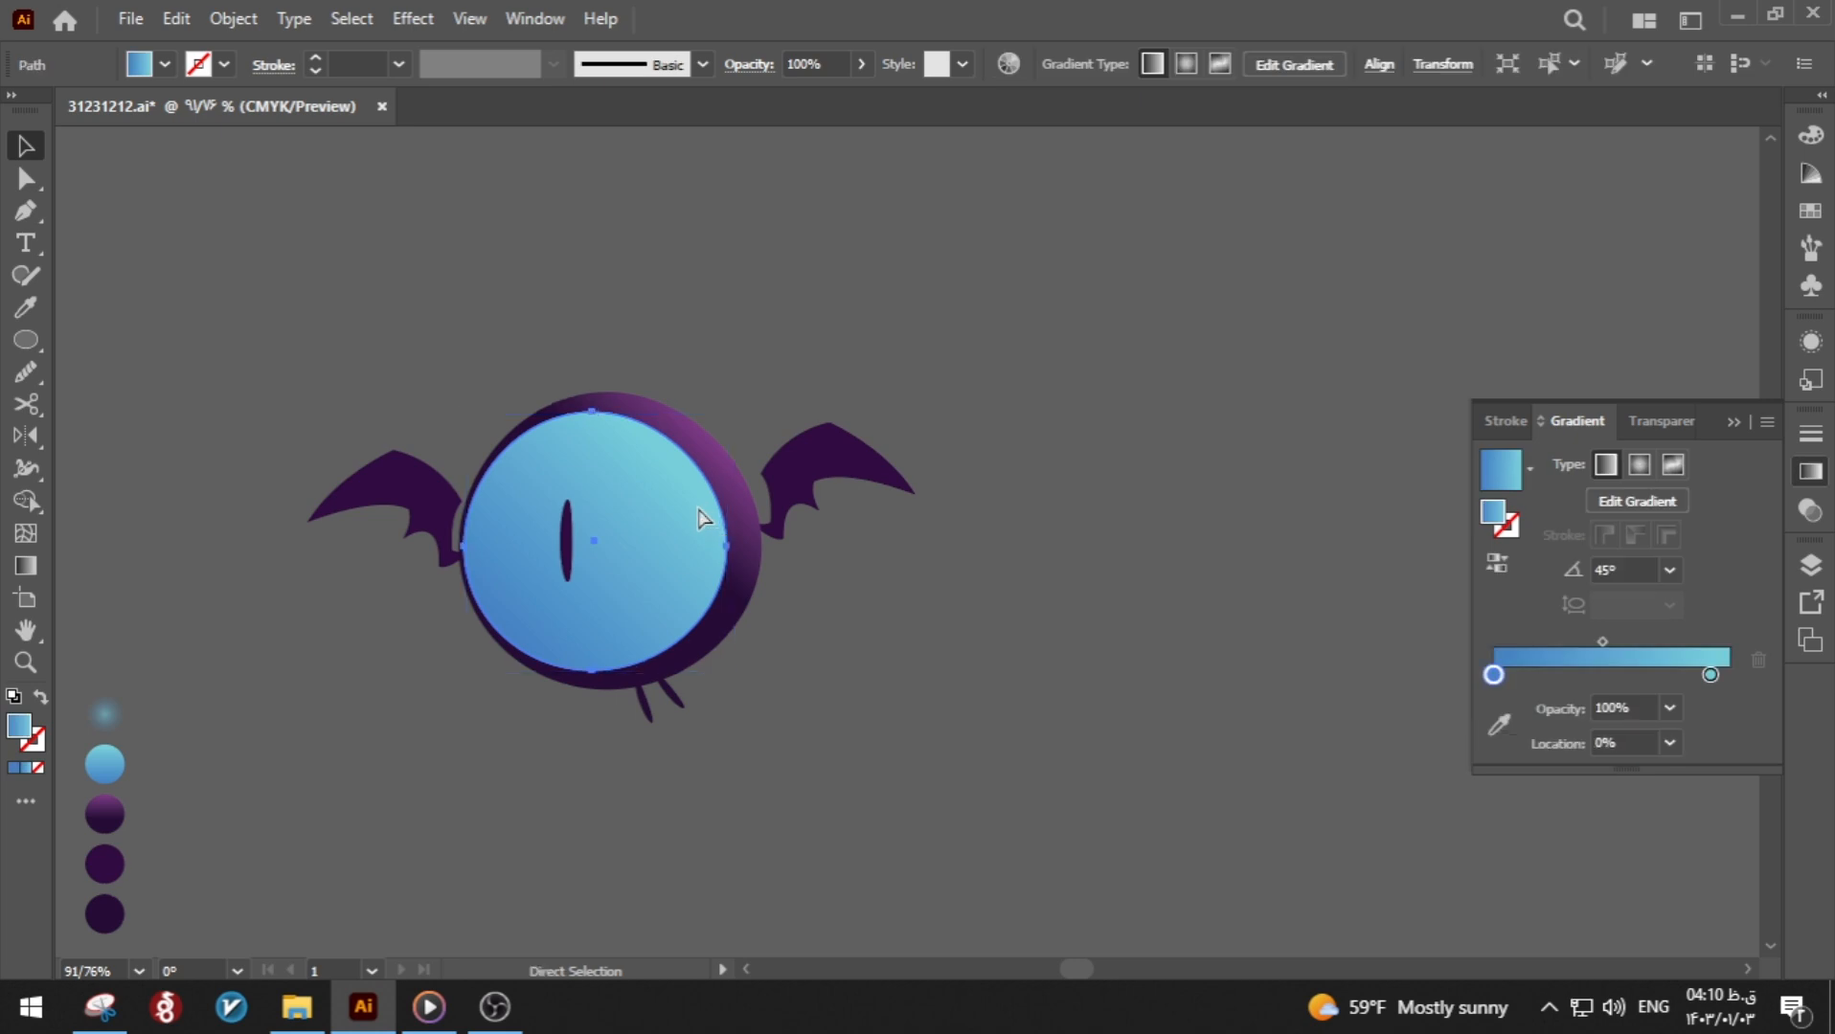
key("i")
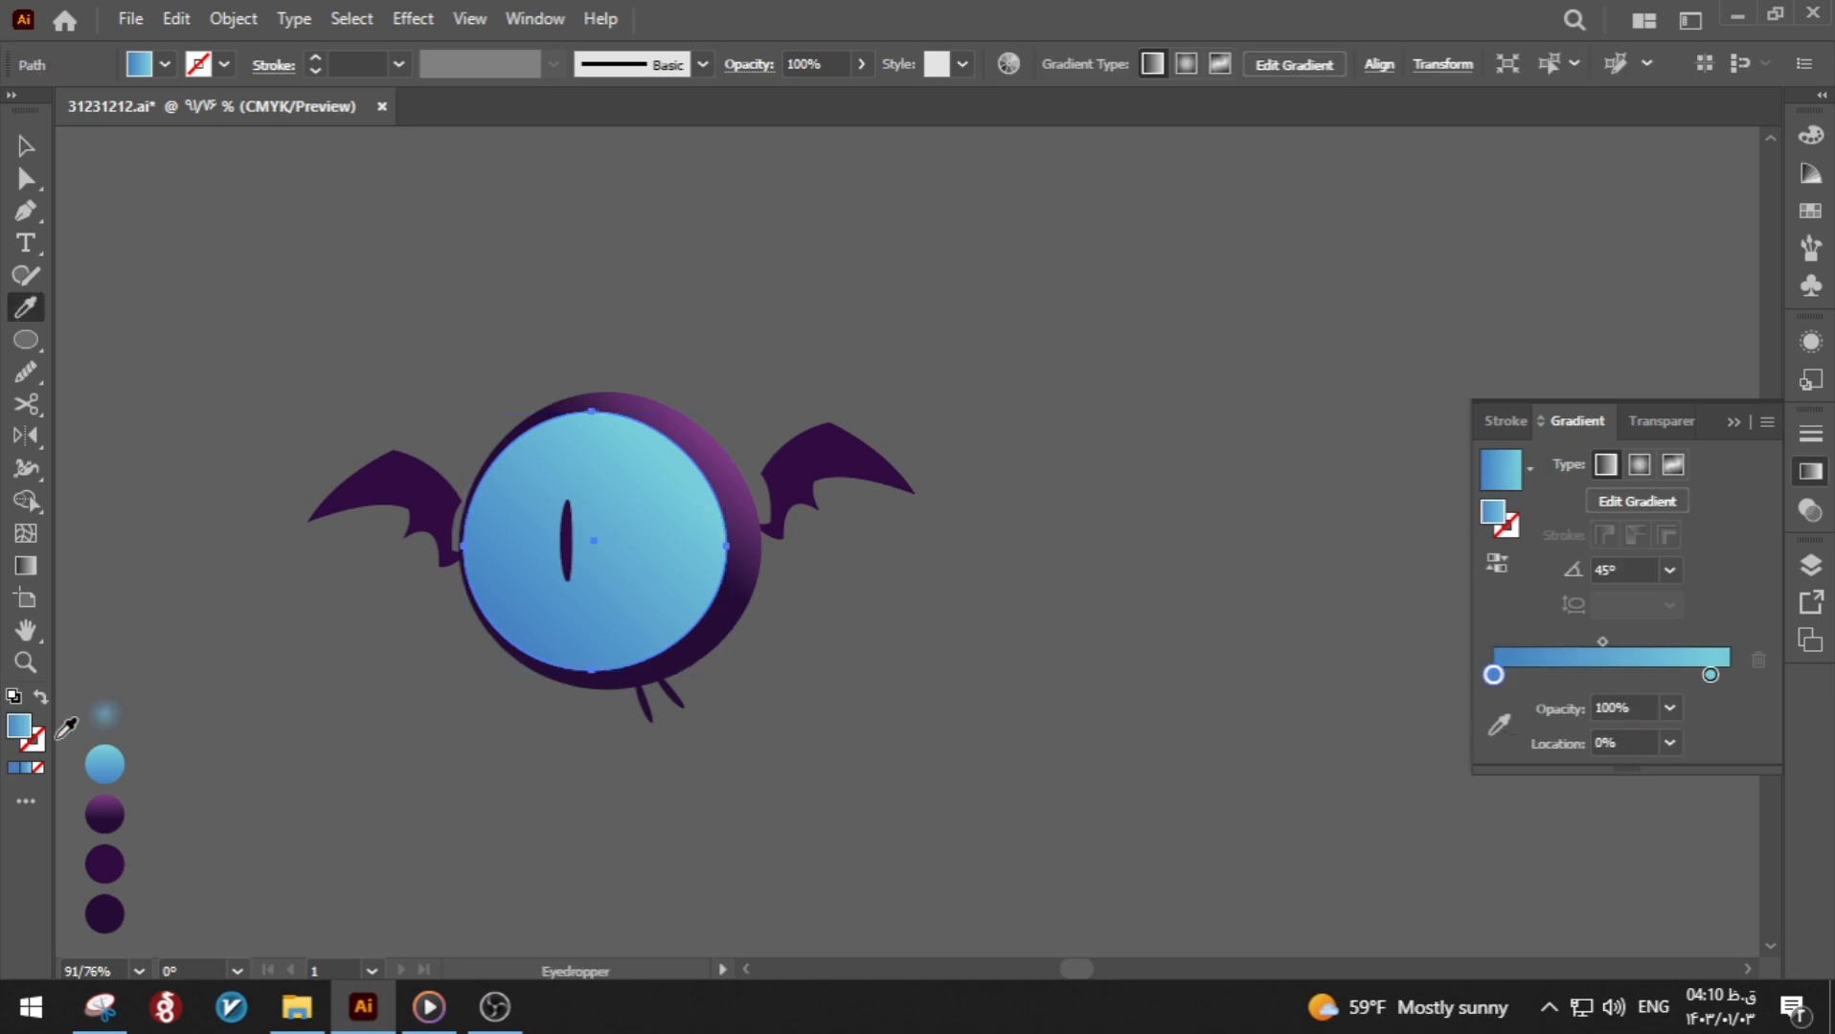
left_click(107, 709)
left_click(291, 731, "ctrl")
left_click(20, 141)
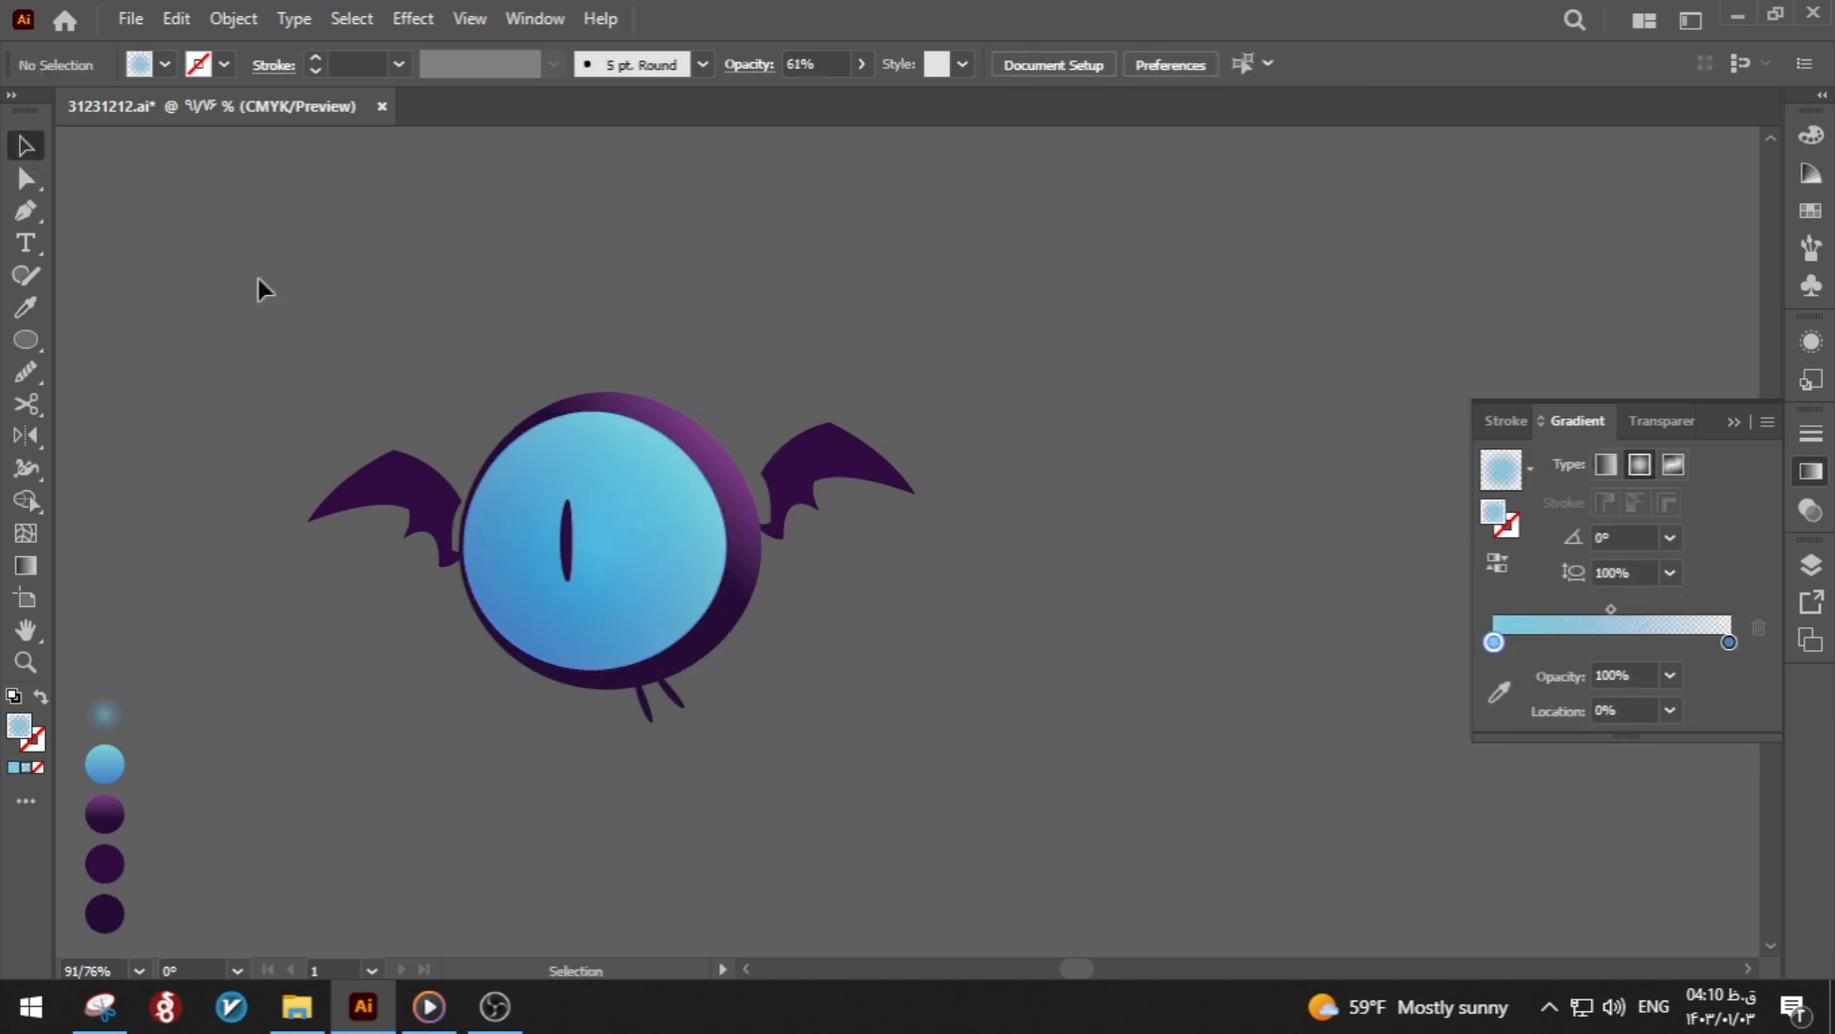
Step: Move the radial glow circle slightly up and to the right over the eye
left_click(651, 556)
left_click_drag(652, 543, 665, 501)
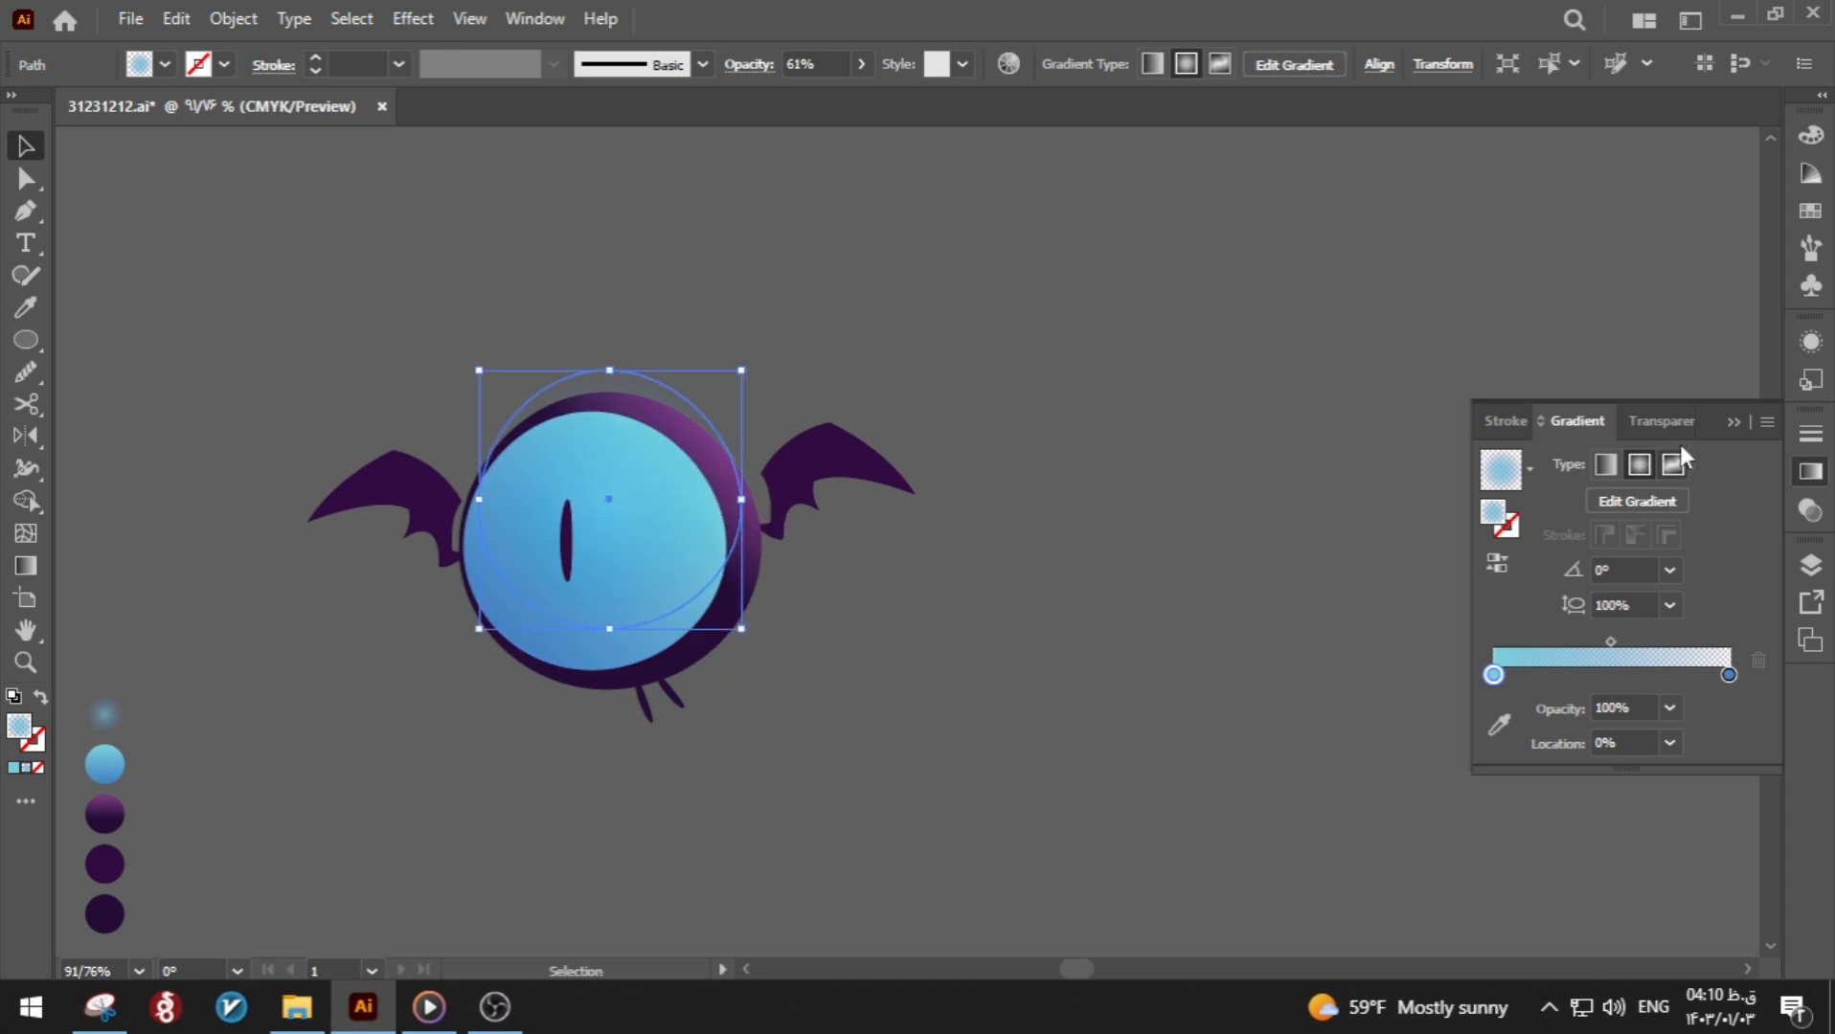
left_click(1662, 422)
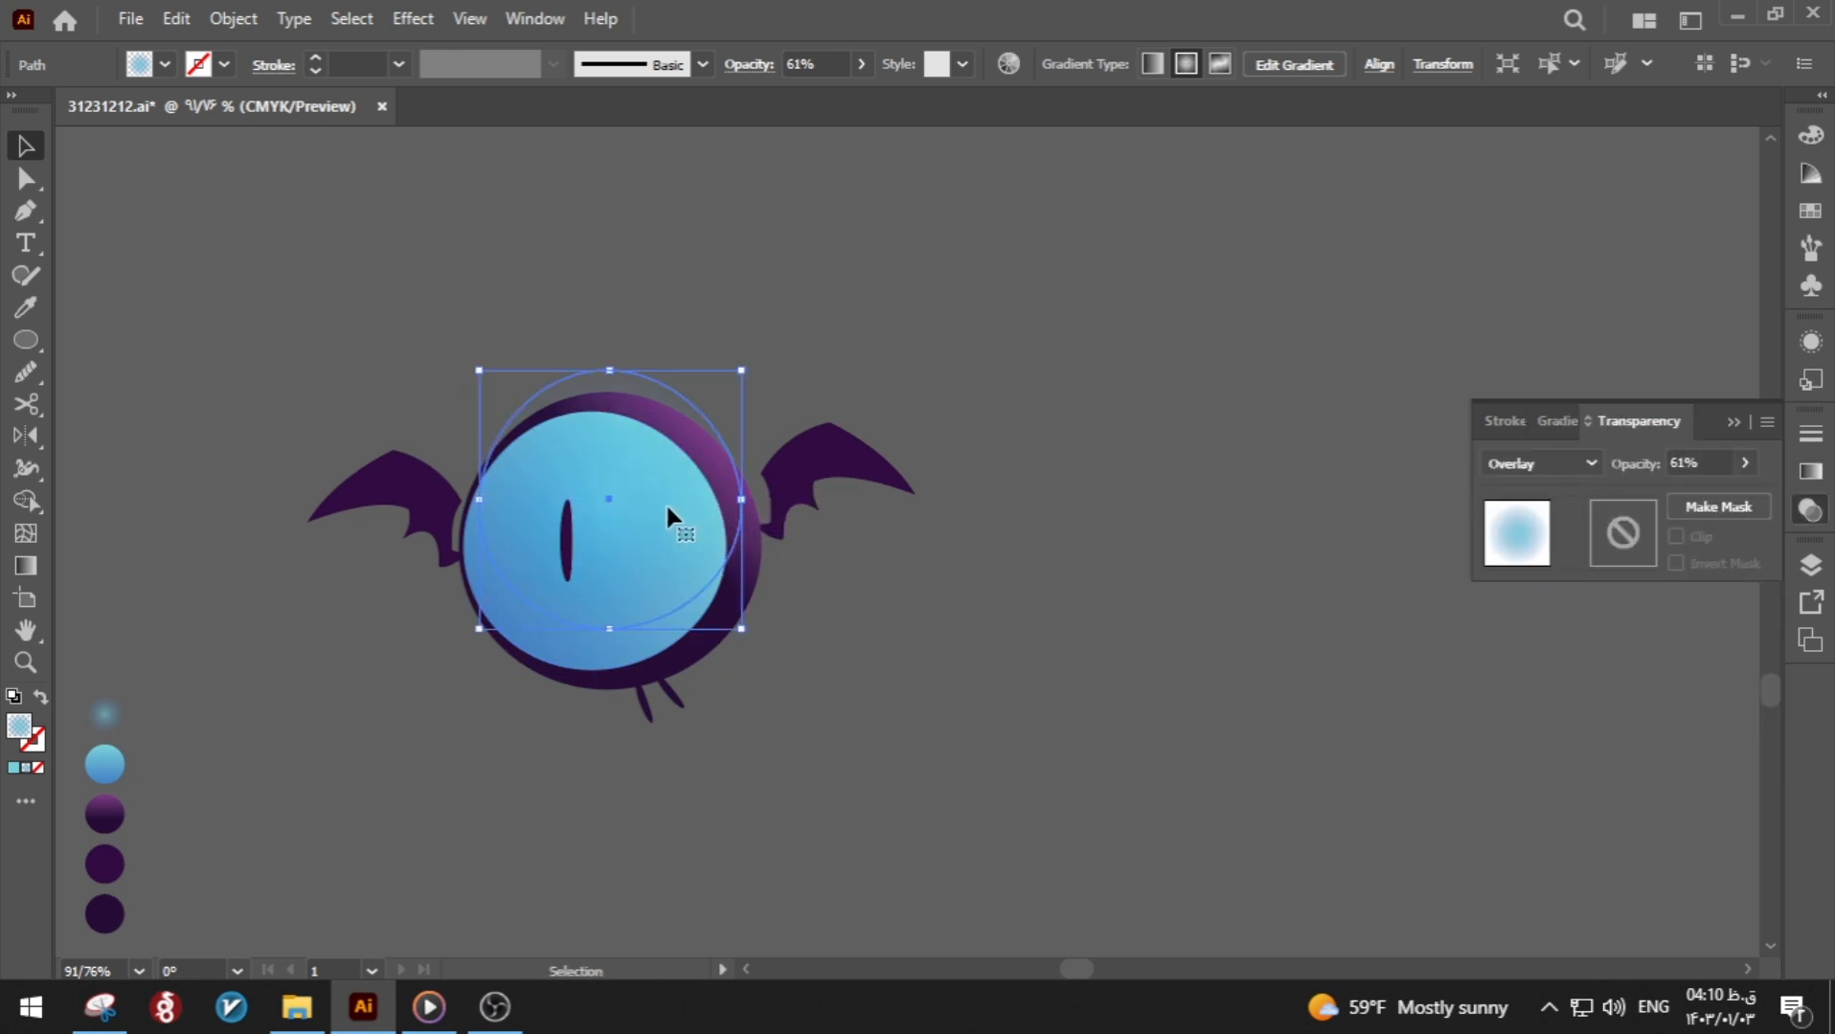
left_click_drag(668, 515, 657, 520)
Step: Duplicate the glow circle in place to intensify it, undoing the trial move away from the eye
key("ctrl")
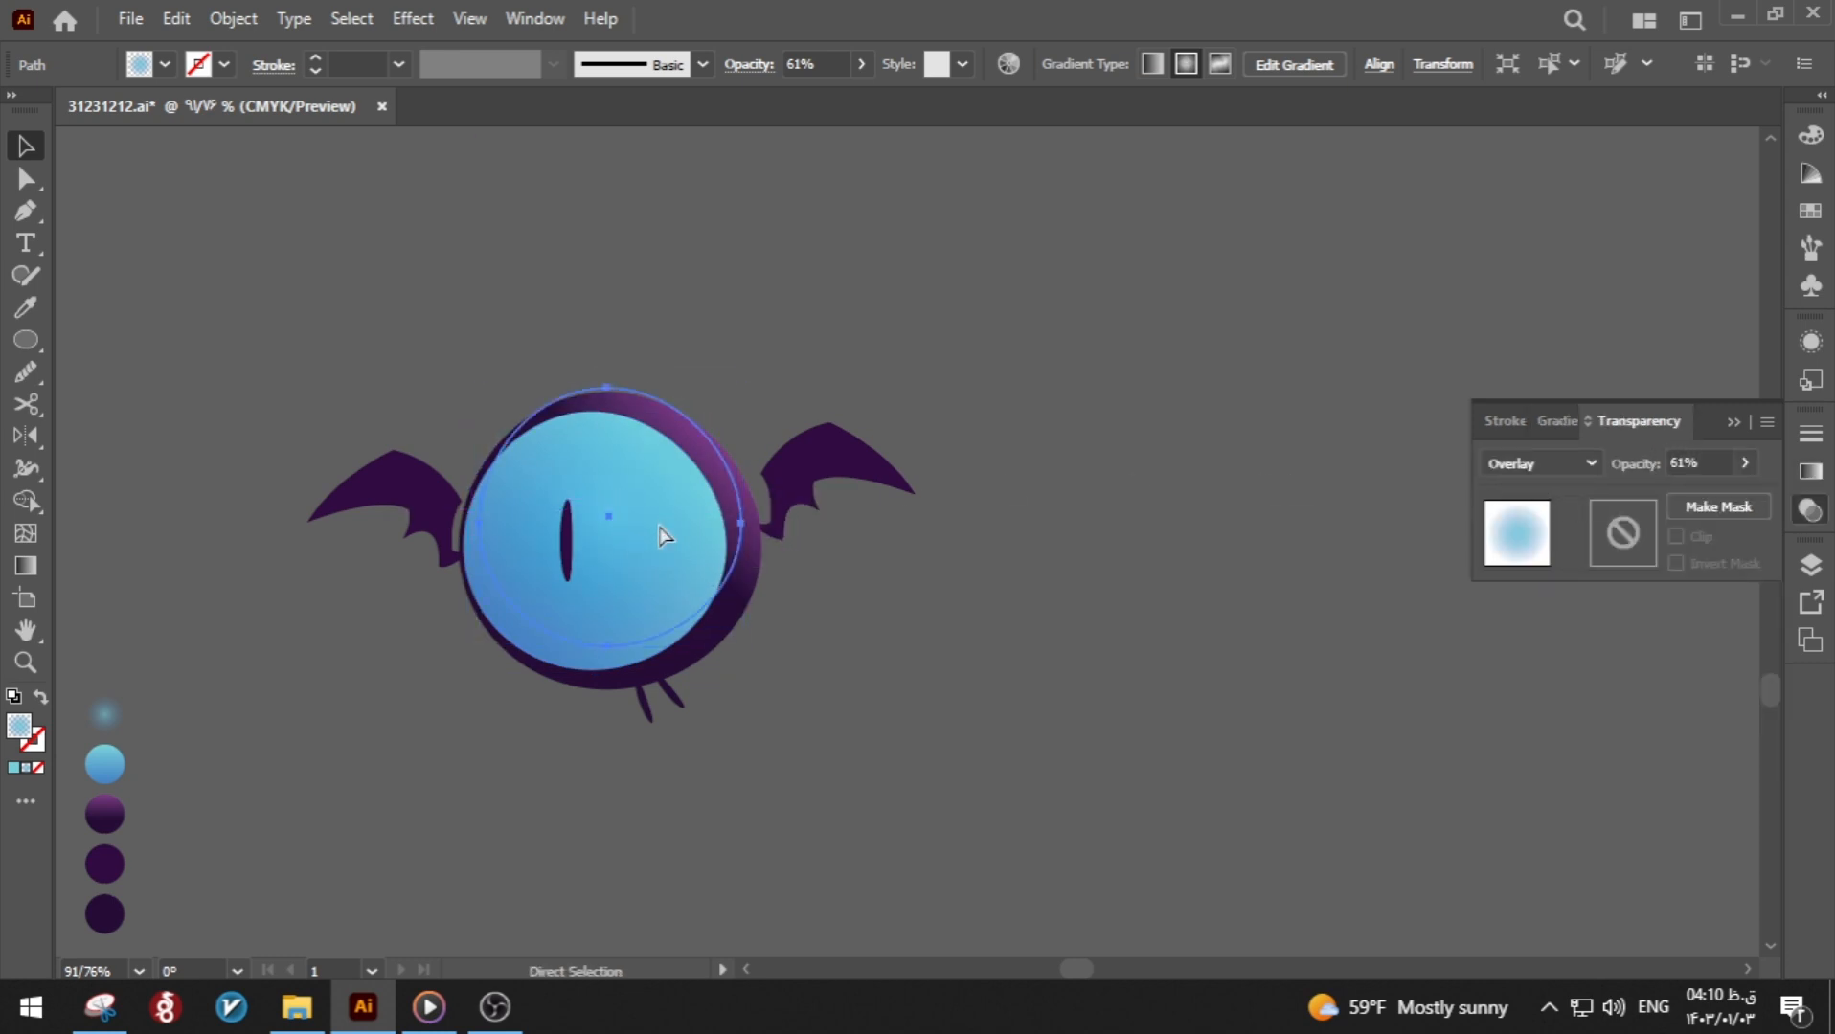
left_click(825, 600)
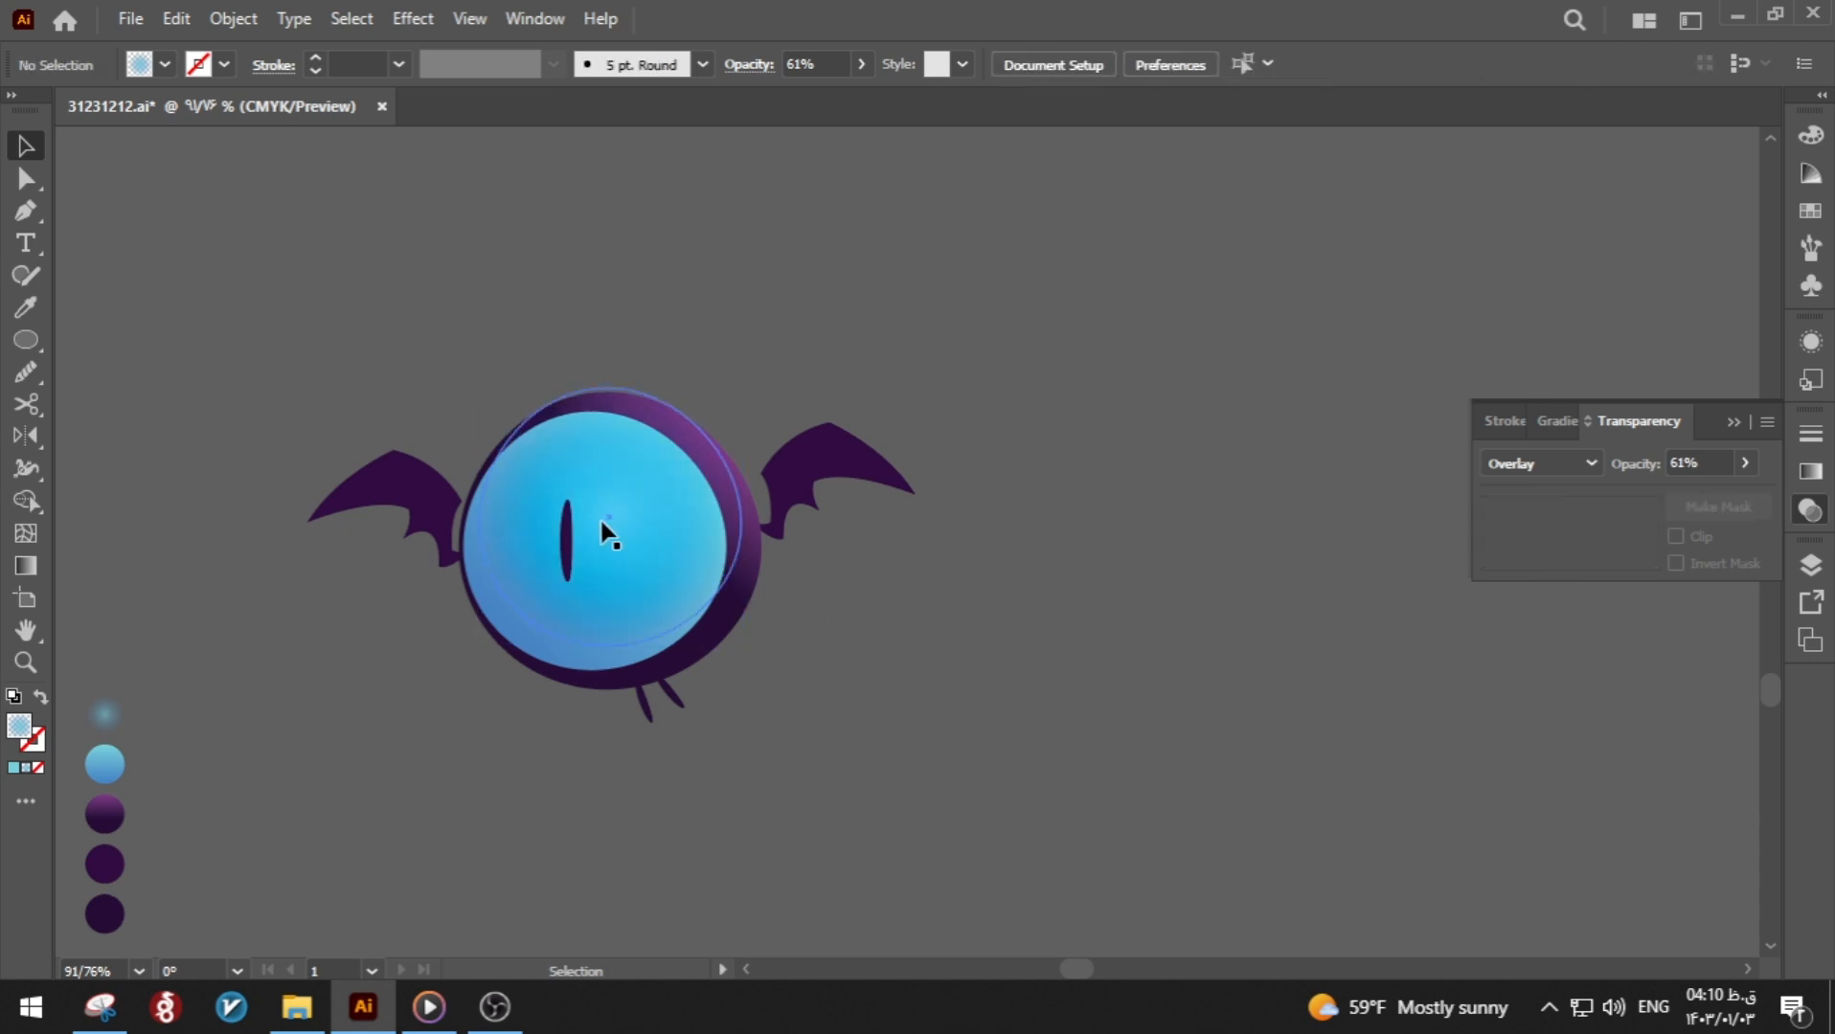
left_click_drag(609, 533, 855, 664)
key("ctrl+z")
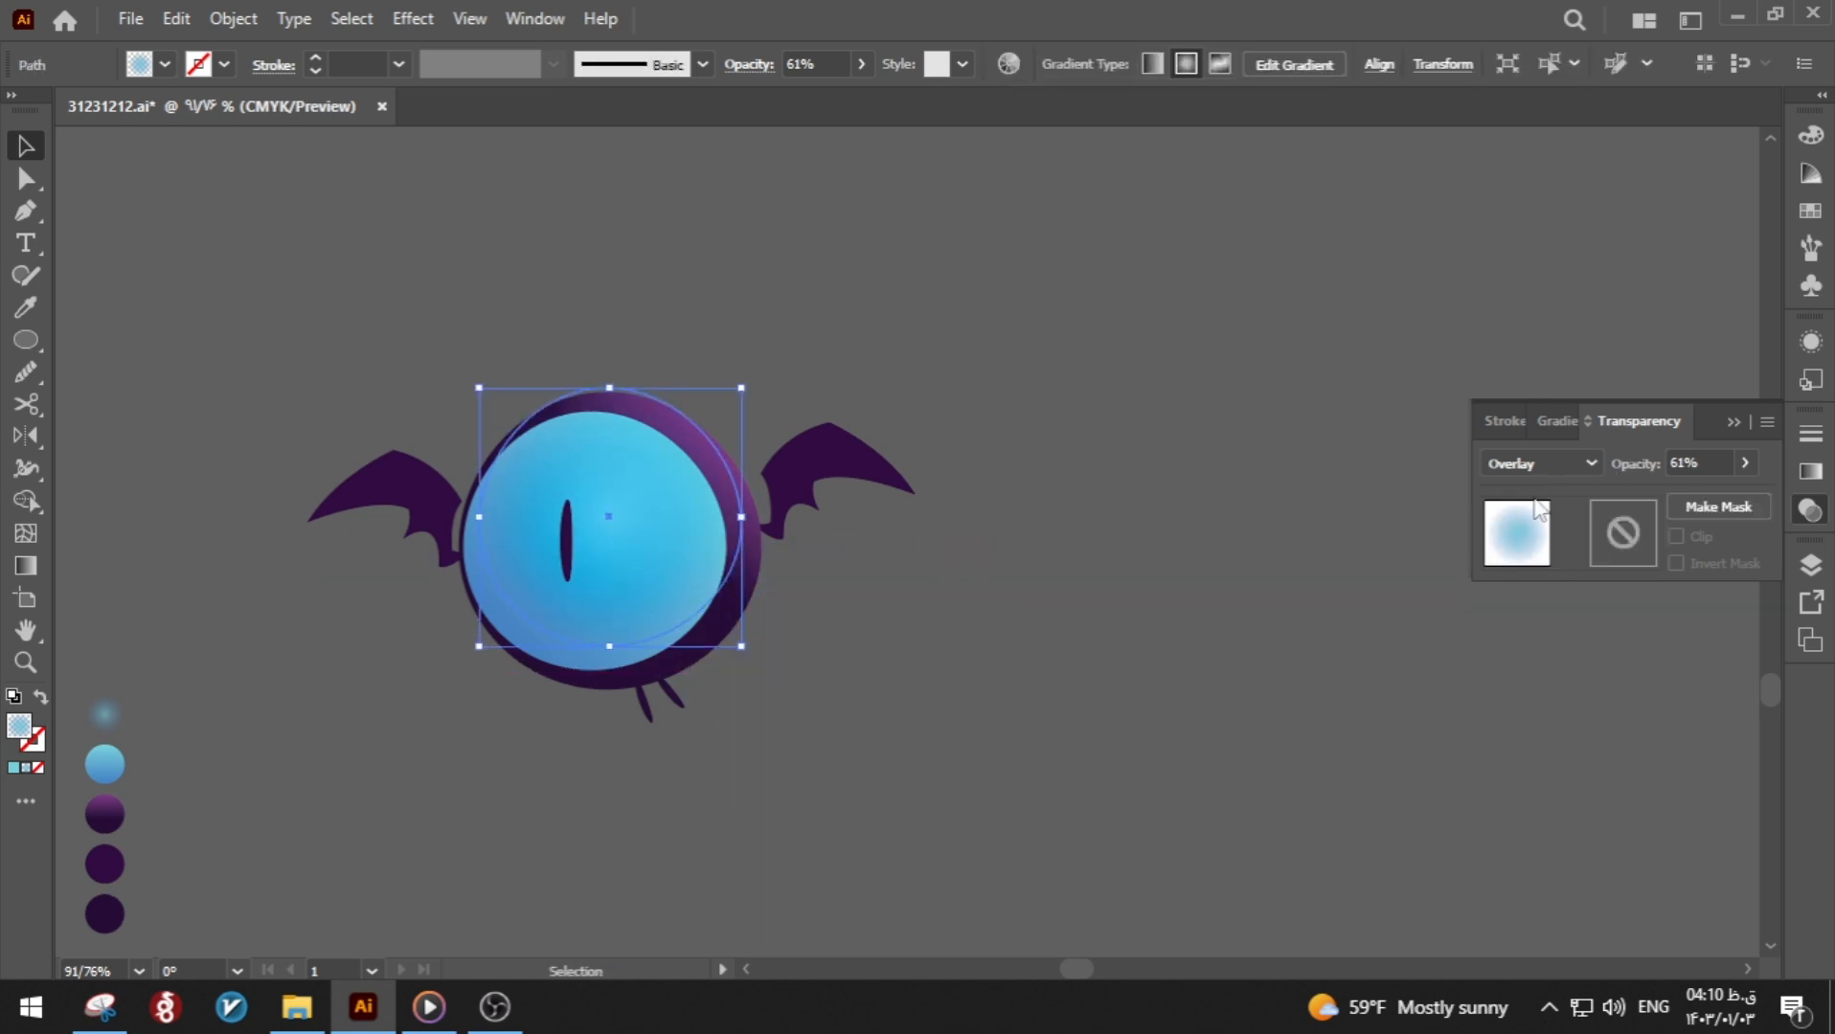
Step: Set the top glow circle's blend mode to Color Dodge and shift it slightly left over the eye
left_click(1569, 467)
left_click(1580, 682)
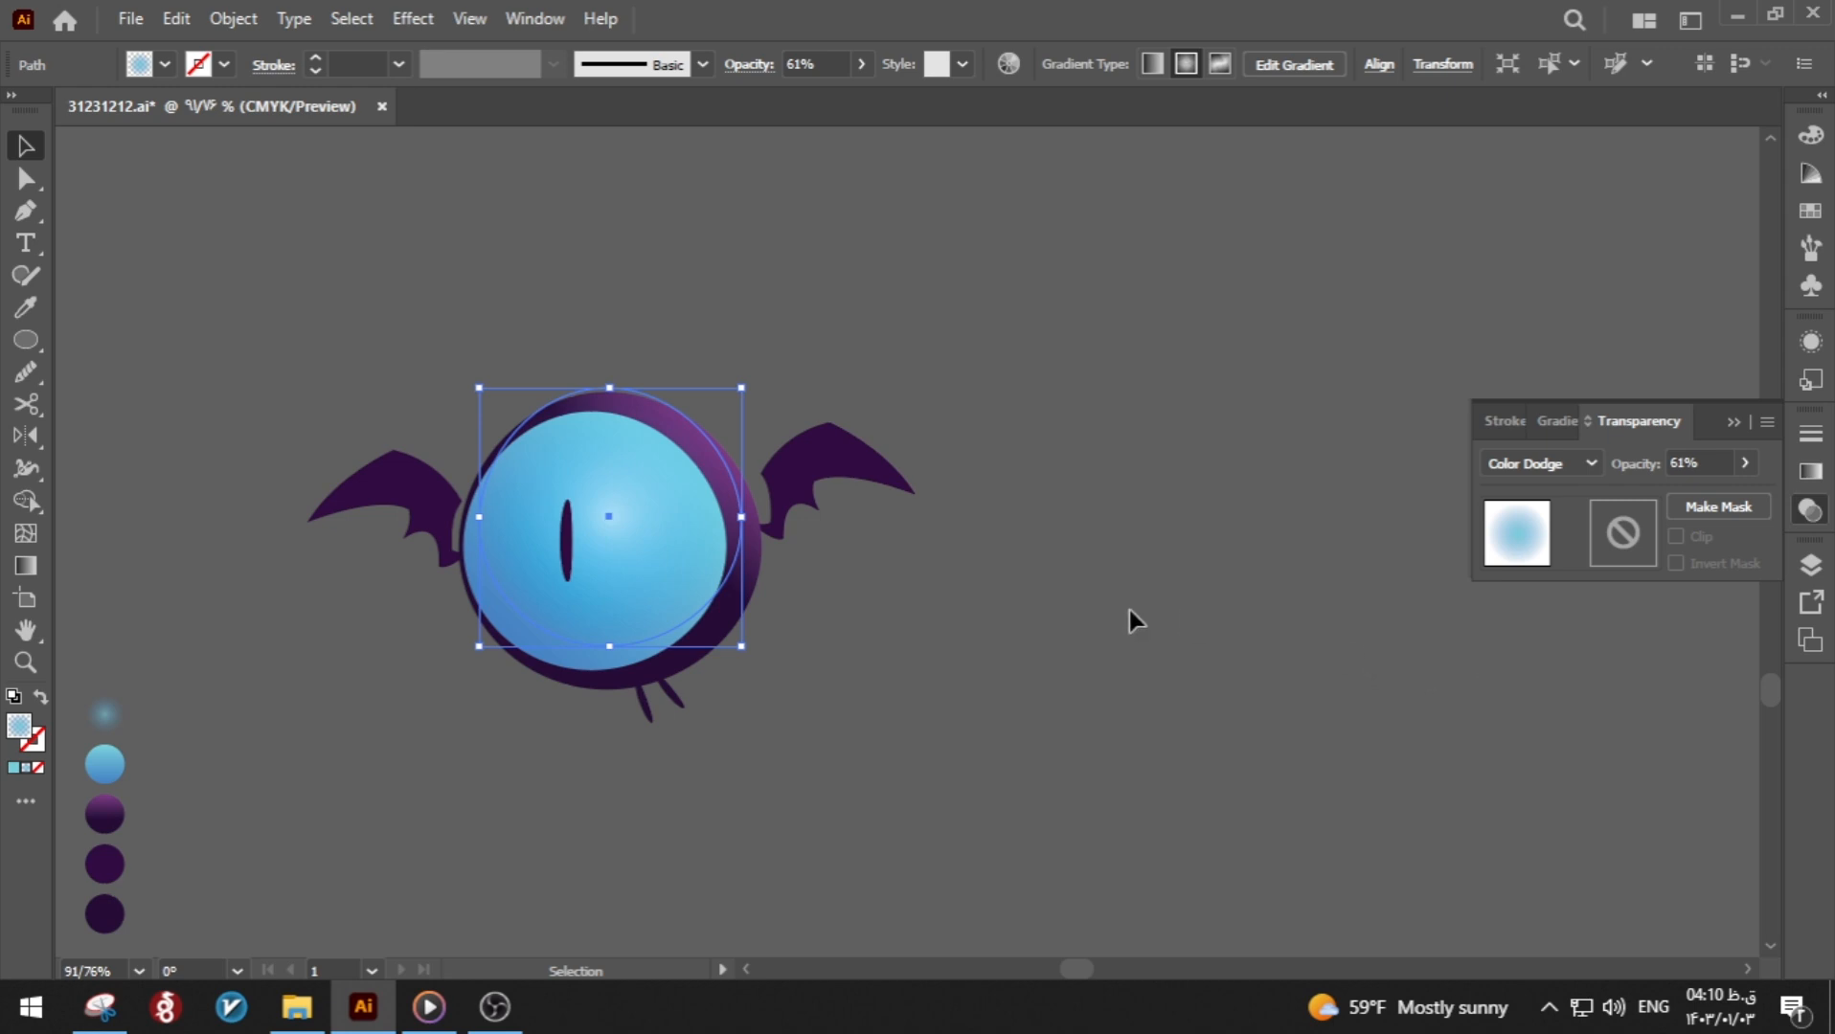
left_click(917, 588)
left_click_drag(614, 548, 599, 548)
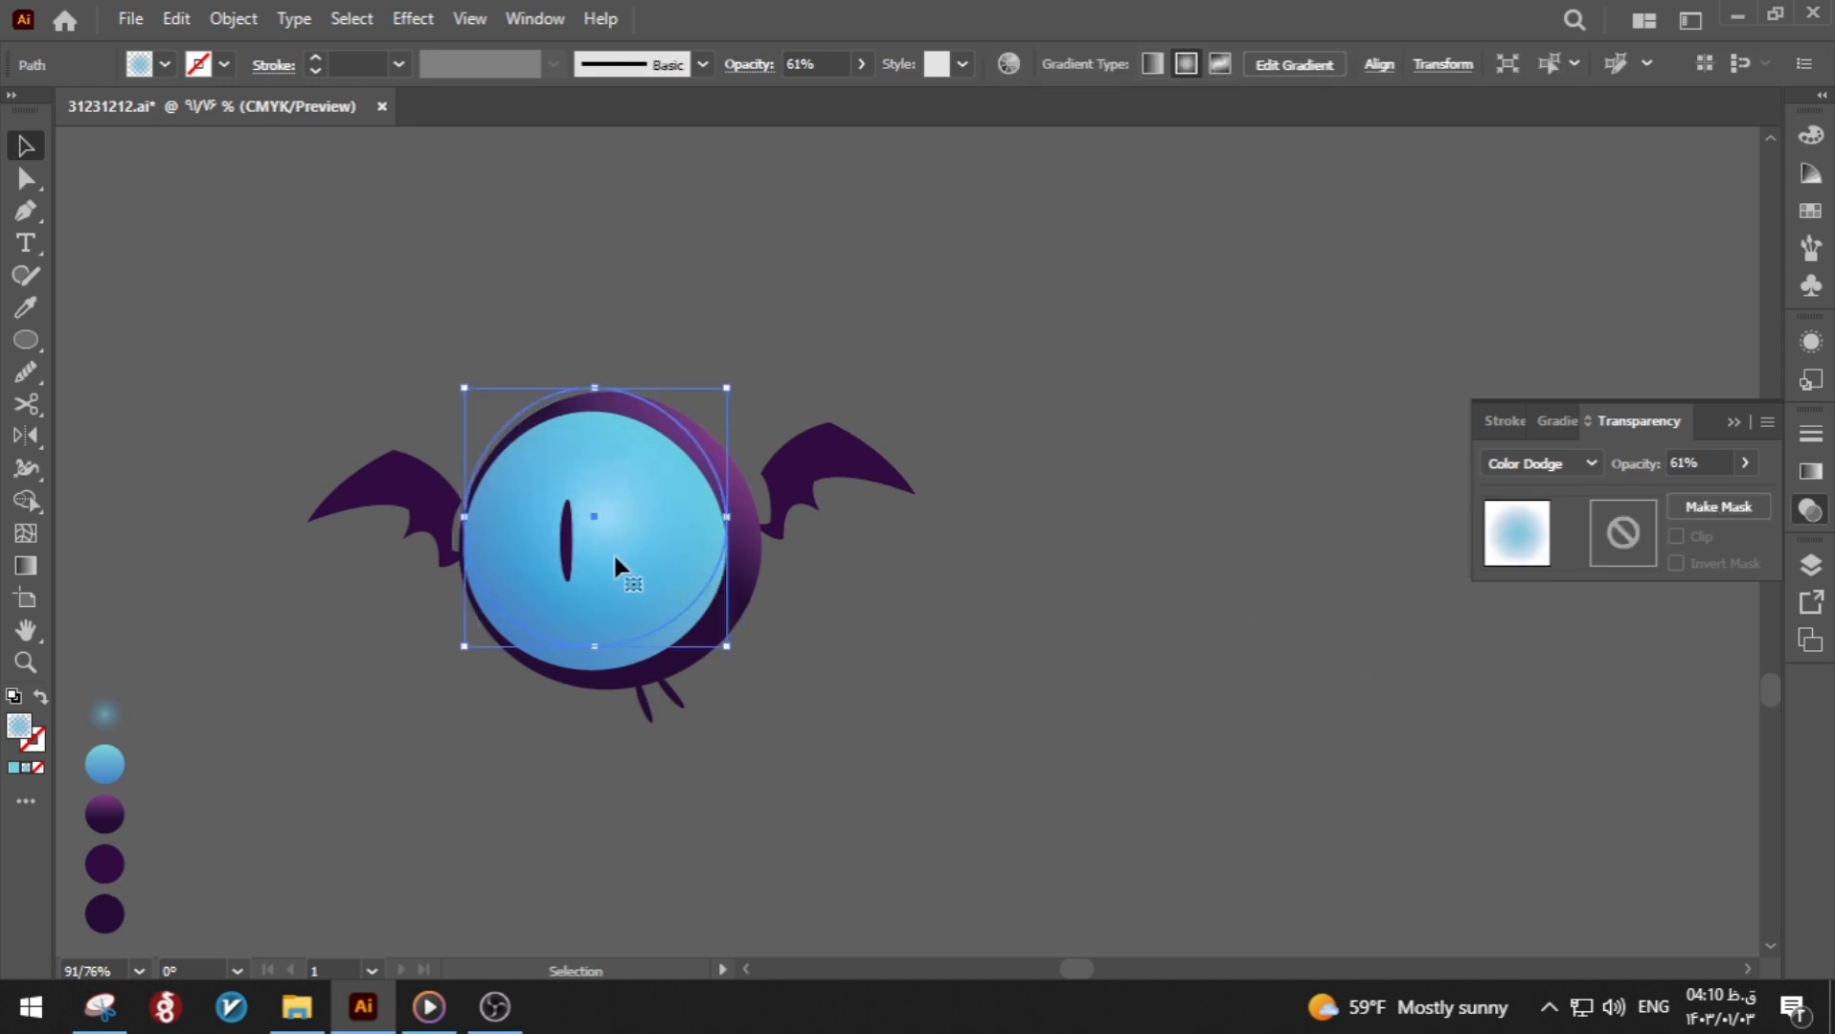
Step: Set the top glow circle's blend mode to Overlay and undo a trial move away from the eye
key("a")
left_click(1570, 467)
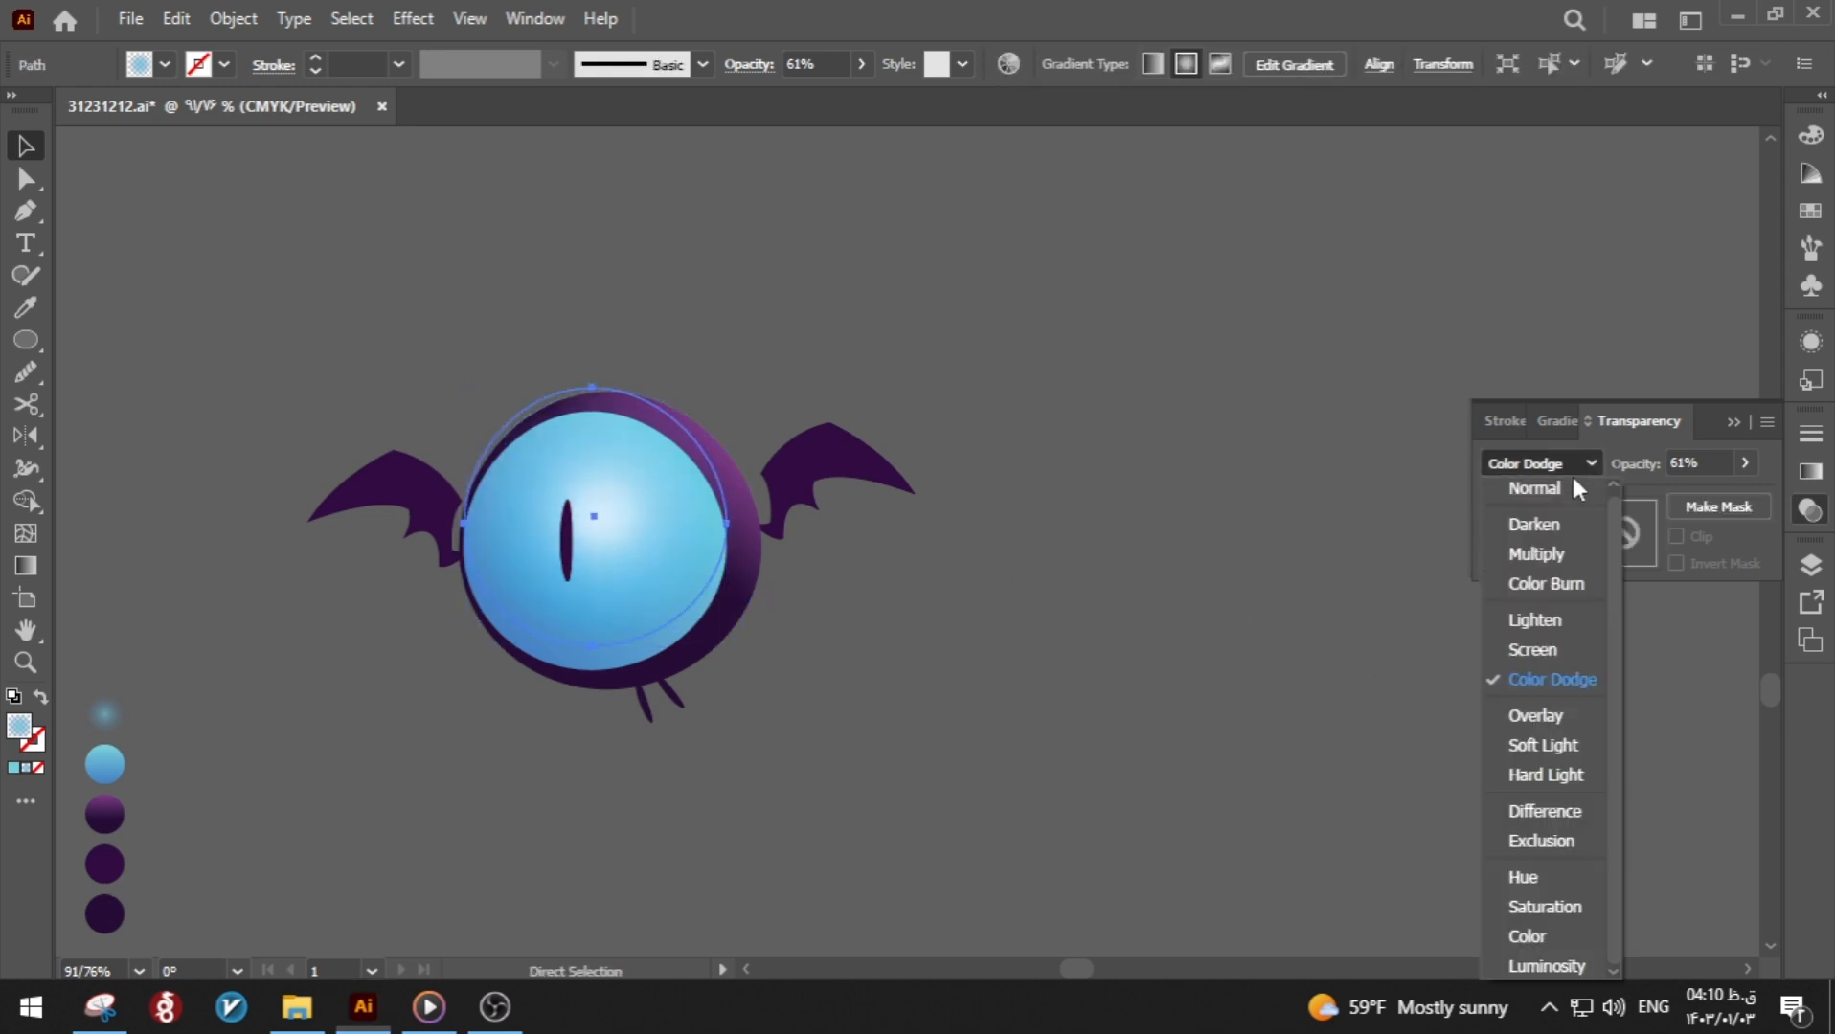
left_click(1572, 717)
key("v")
left_click(1087, 648)
left_click_drag(647, 533, 1174, 666)
key("ctrl+z")
left_click(1081, 651)
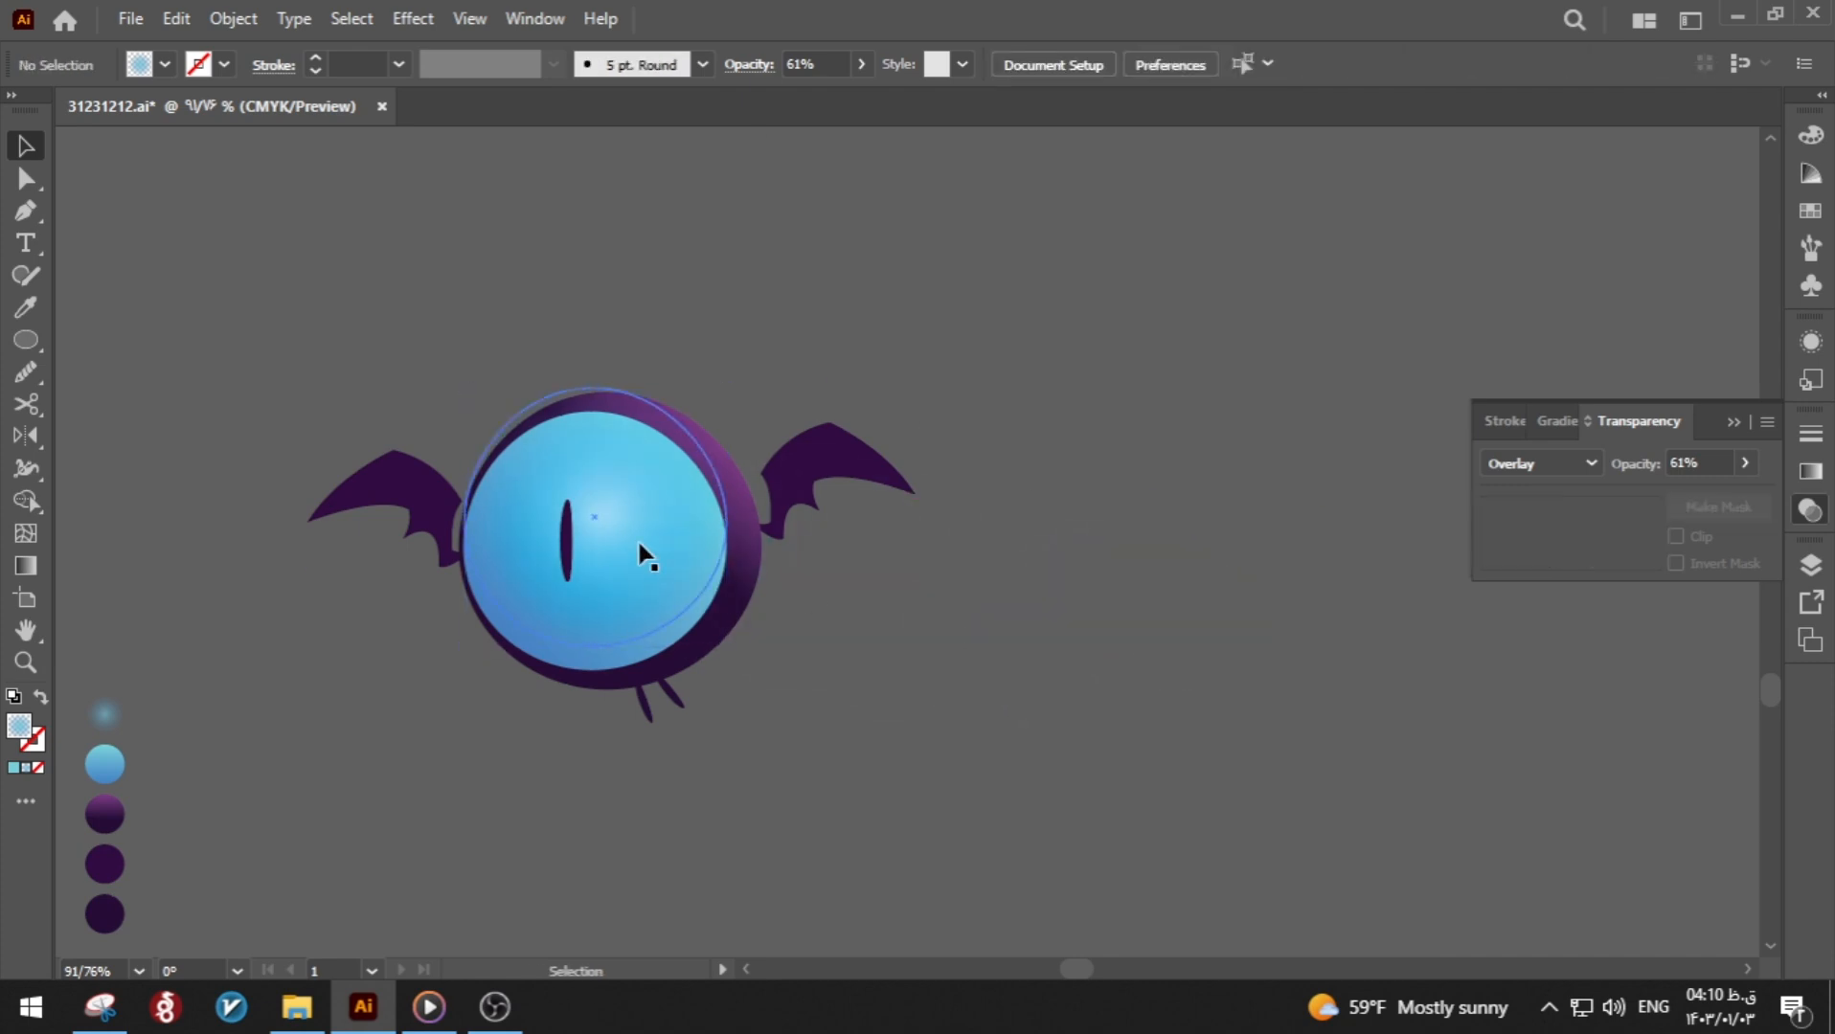
Step: Lock the Overlay glow circle and bring the Color Dodge glow circle beneath it to the front
double_click(642, 552)
right_click(641, 555)
double_click(1016, 629)
right_click(667, 567)
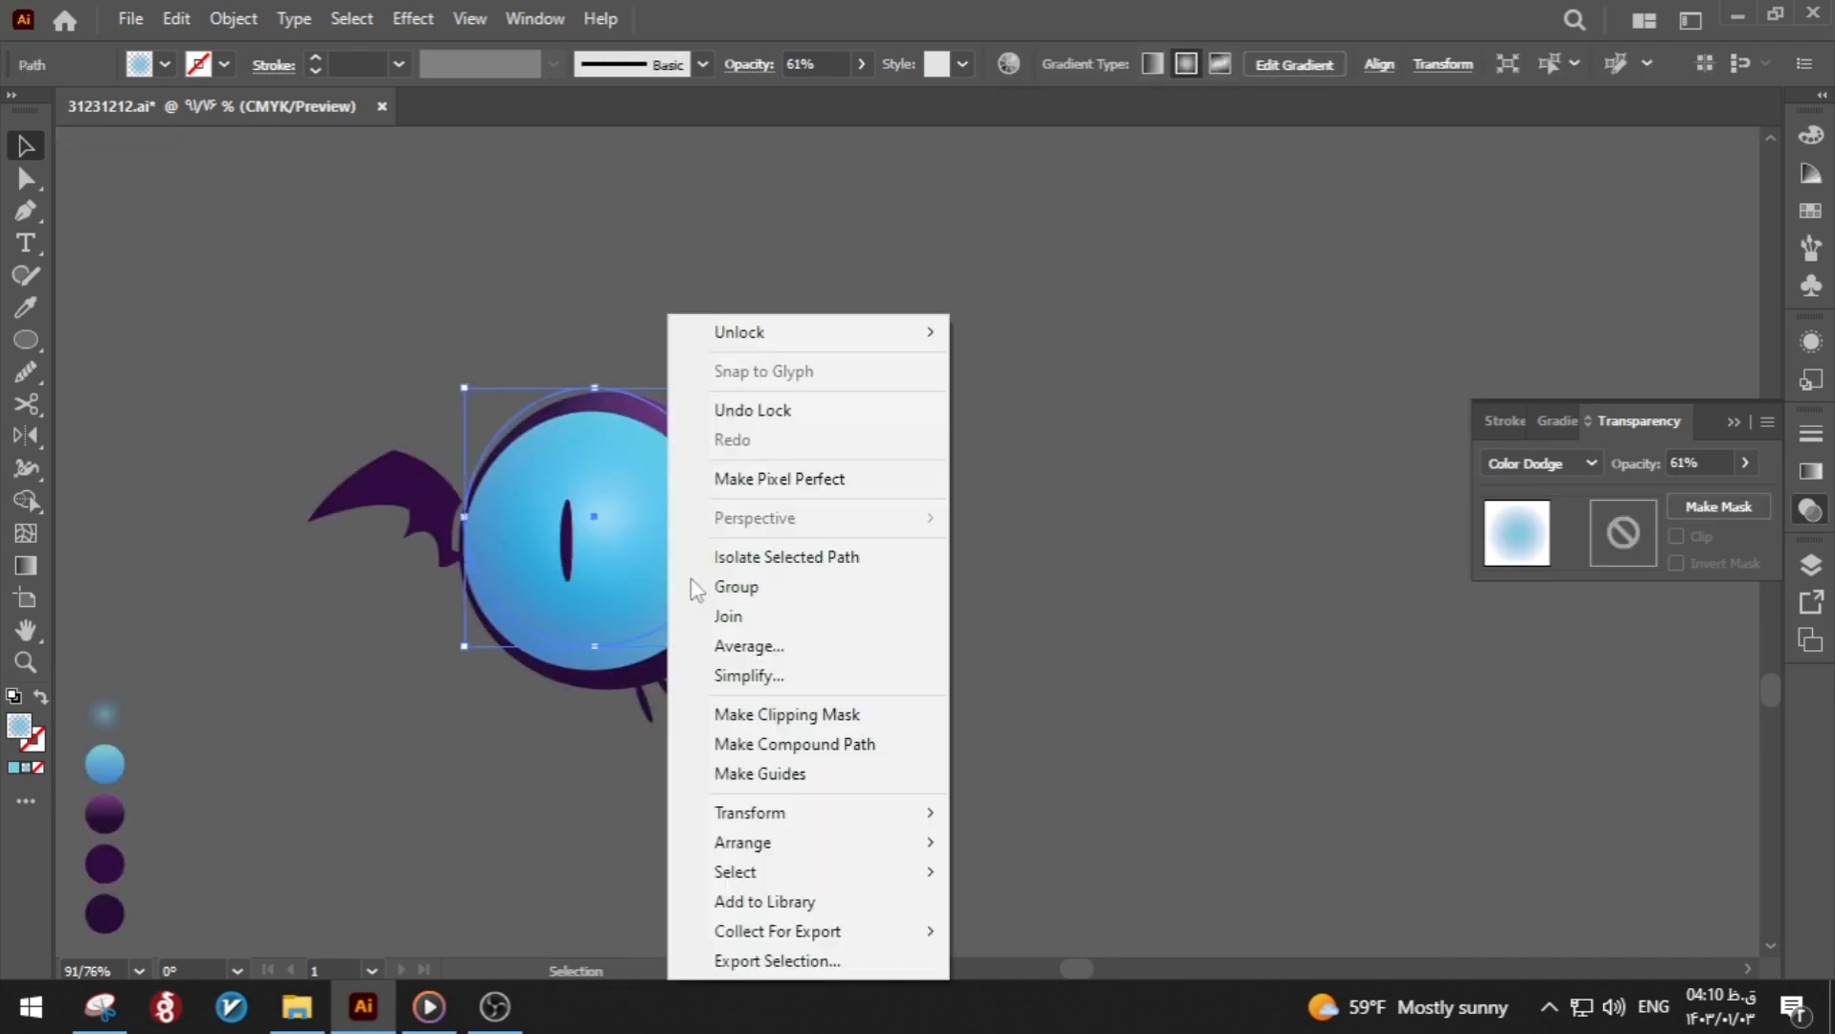
mouse_move(908, 843)
left_click(1037, 844)
left_click(1022, 813)
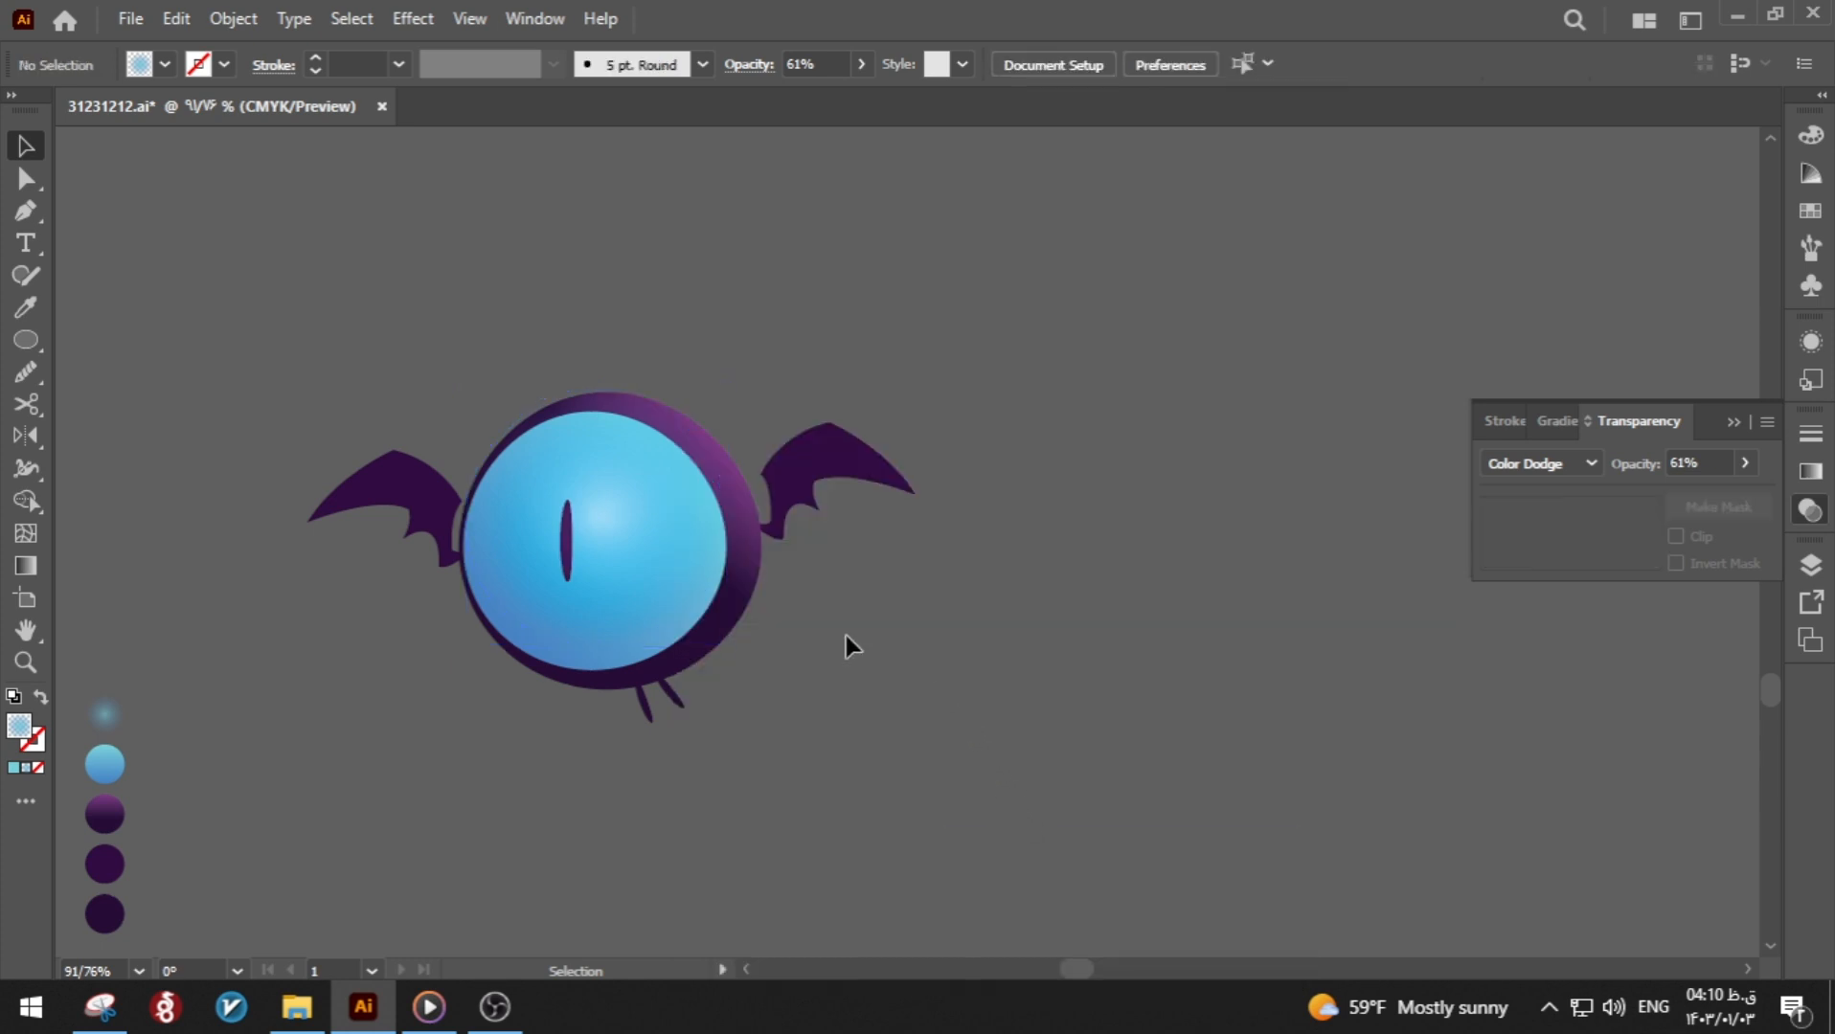
Step: Unlock all objects and bring the dark slit pupil to the front of the glow circles
left_click(233, 18)
left_click(479, 230)
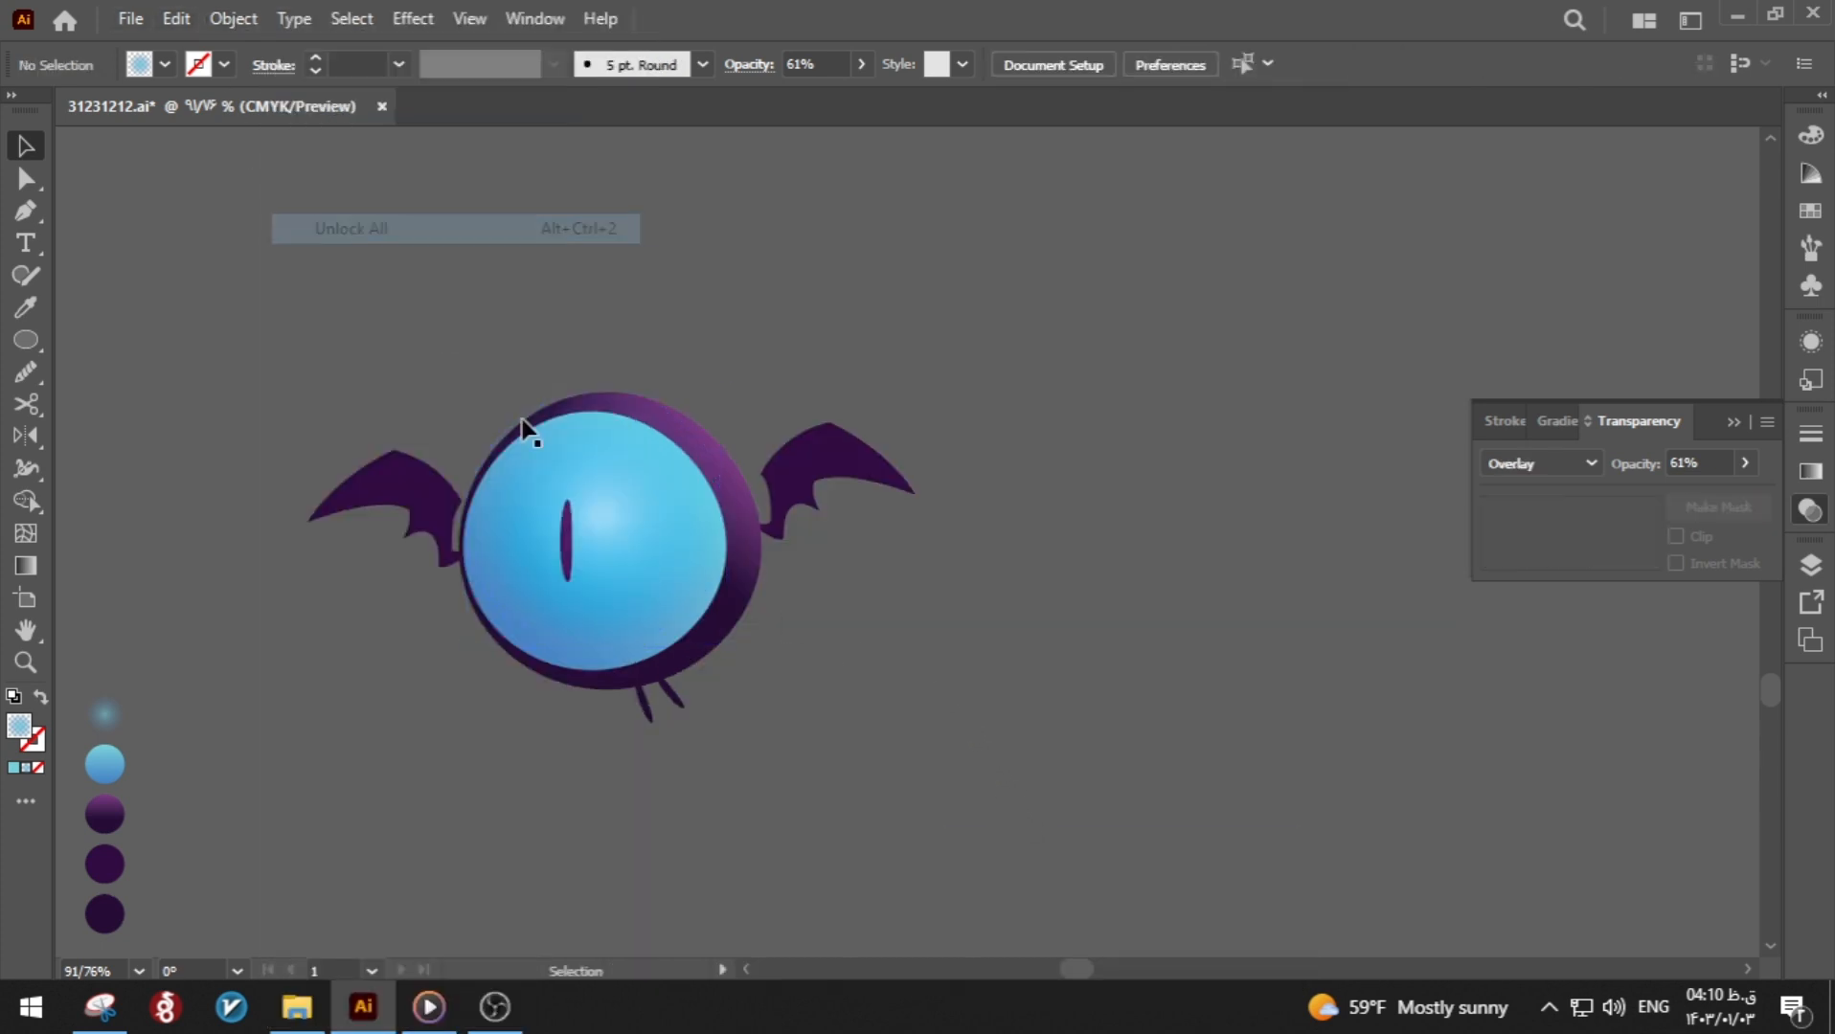
right_click(574, 586)
mouse_move(814, 842)
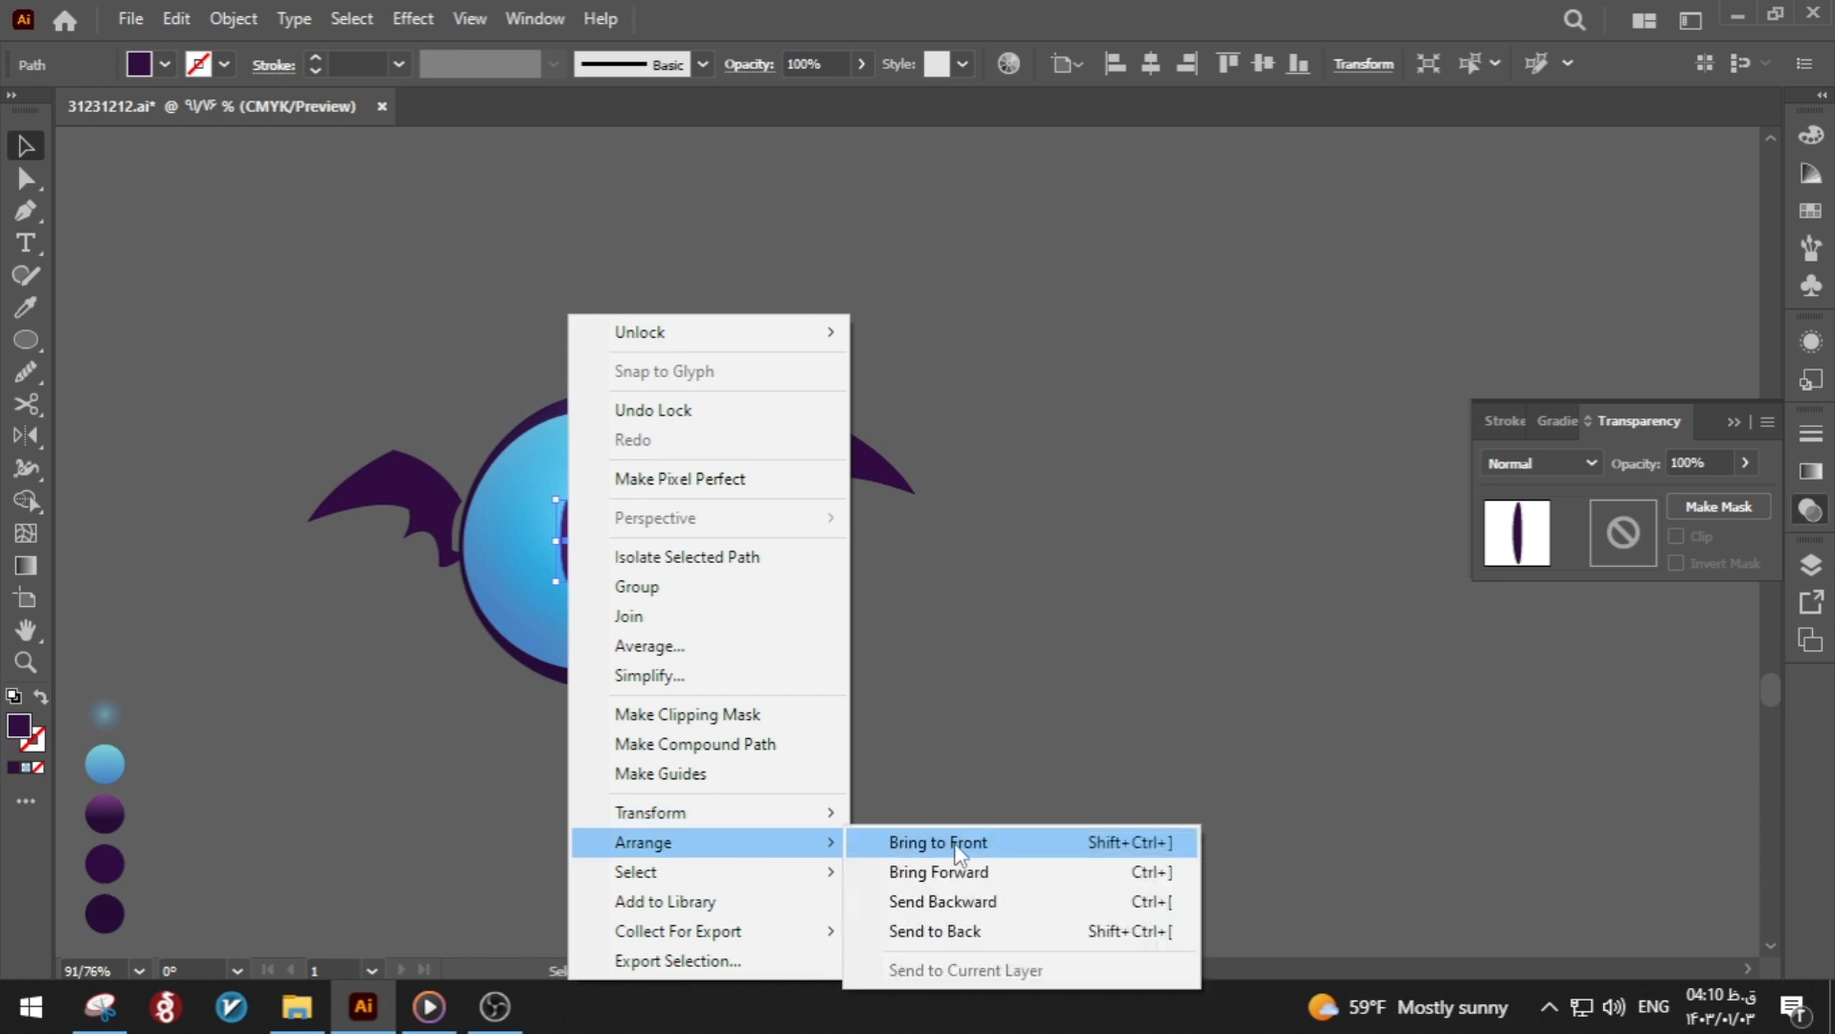
left_click(914, 838)
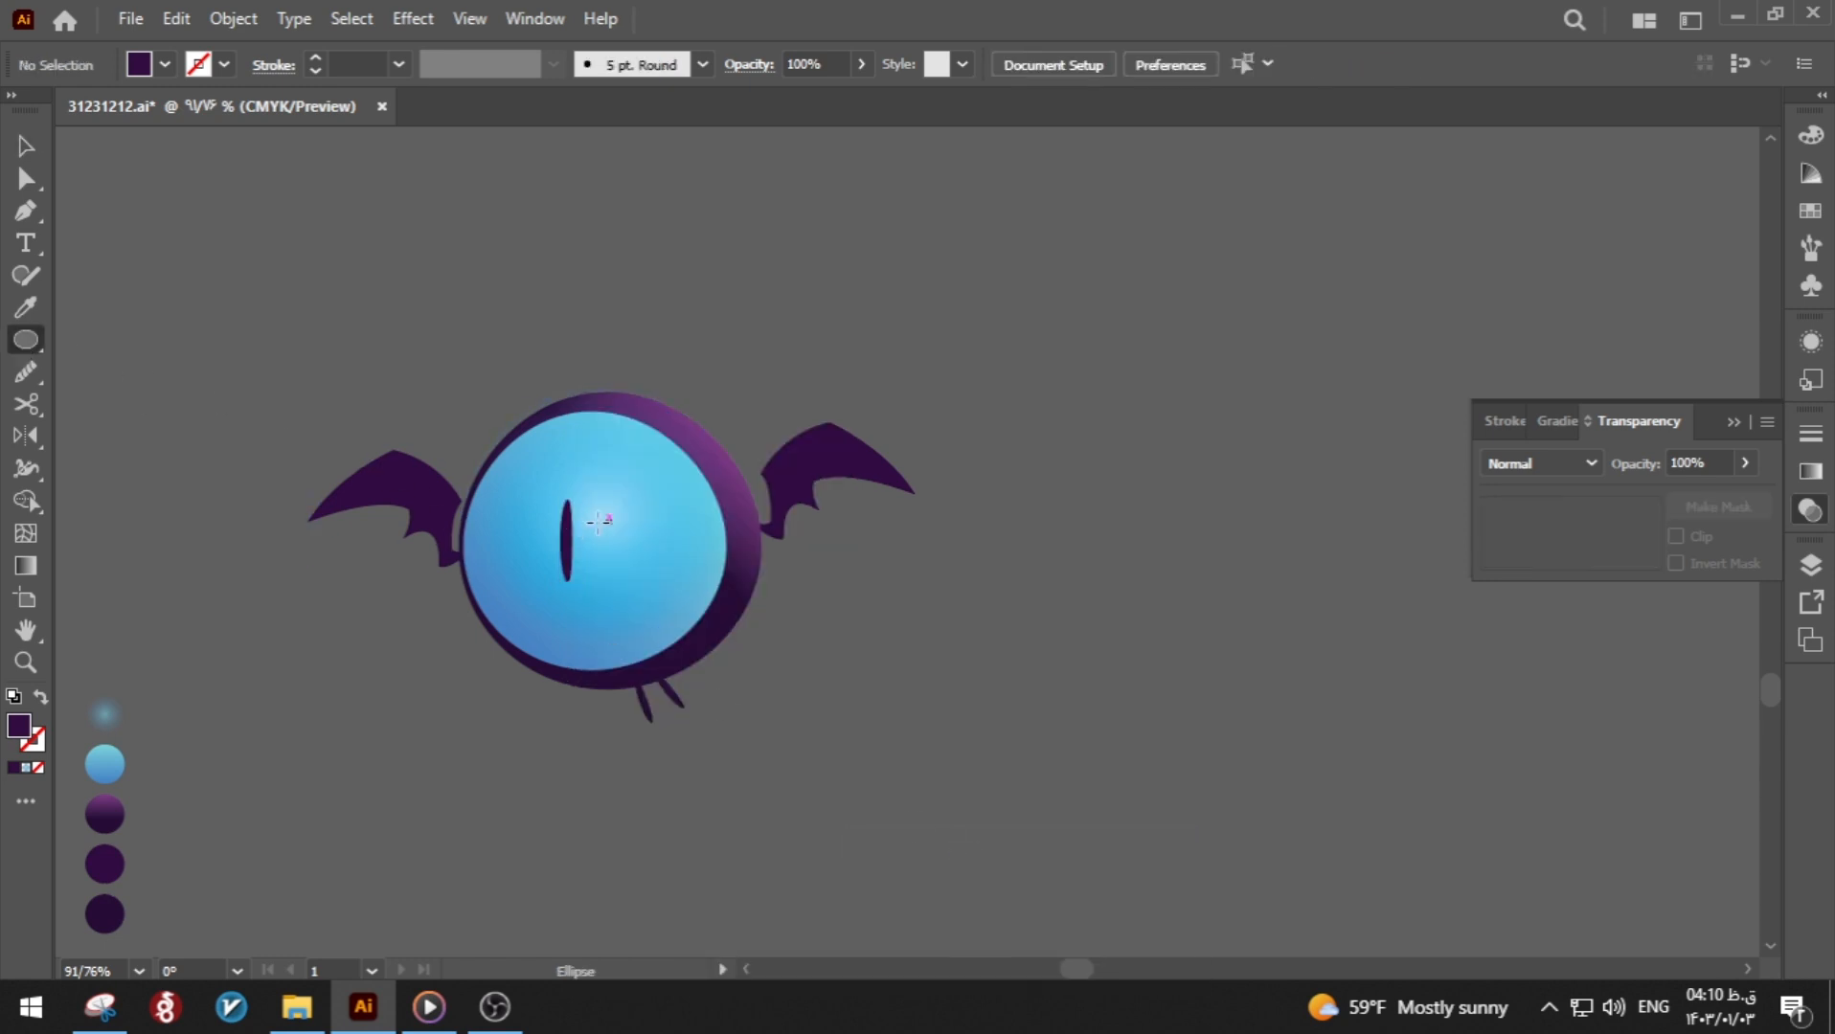
Step: Draw a small circle overlapping the pupil's right edge with a white fill and no stroke
left_click_drag(567, 520, 600, 546)
left_click(14, 696)
left_click(41, 736)
left_click(36, 768)
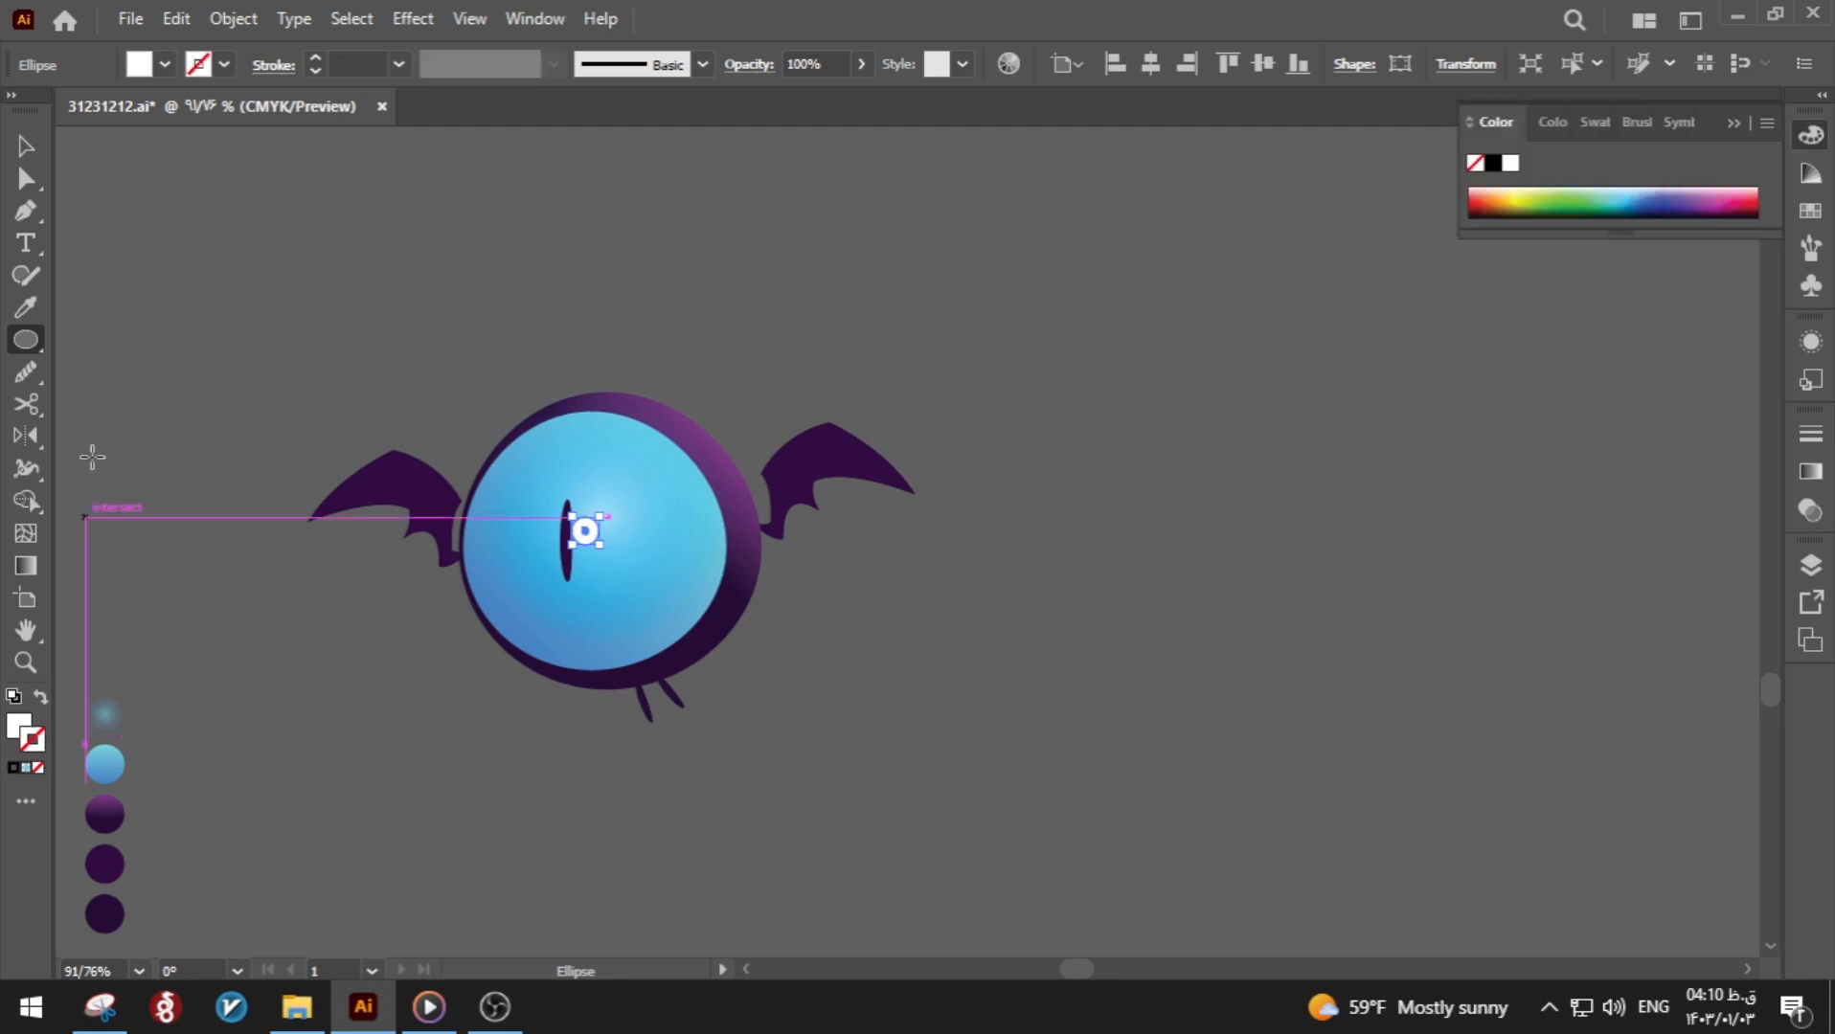
Step: Reshape the small white circle beside the pupil into a flattened, dome-like highlight
left_click(26, 153)
left_click(316, 331)
left_click_drag(583, 536, 583, 539)
key("a")
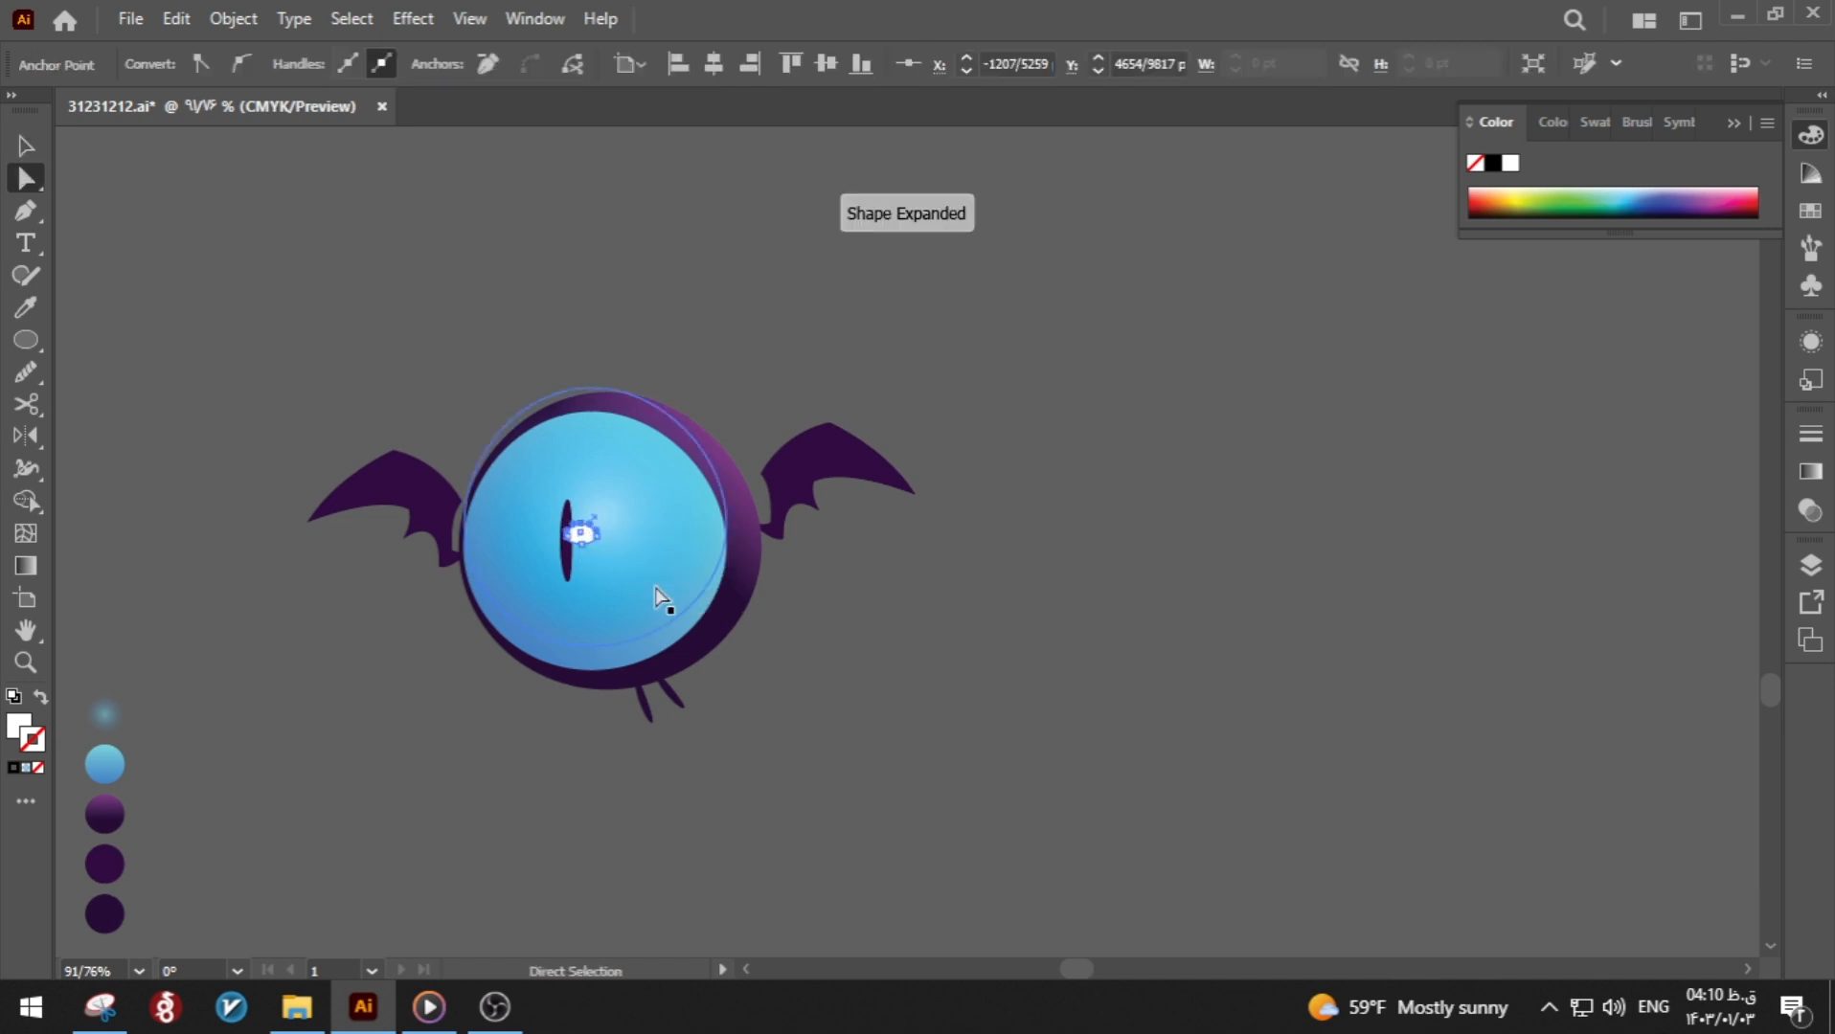
left_click(794, 682)
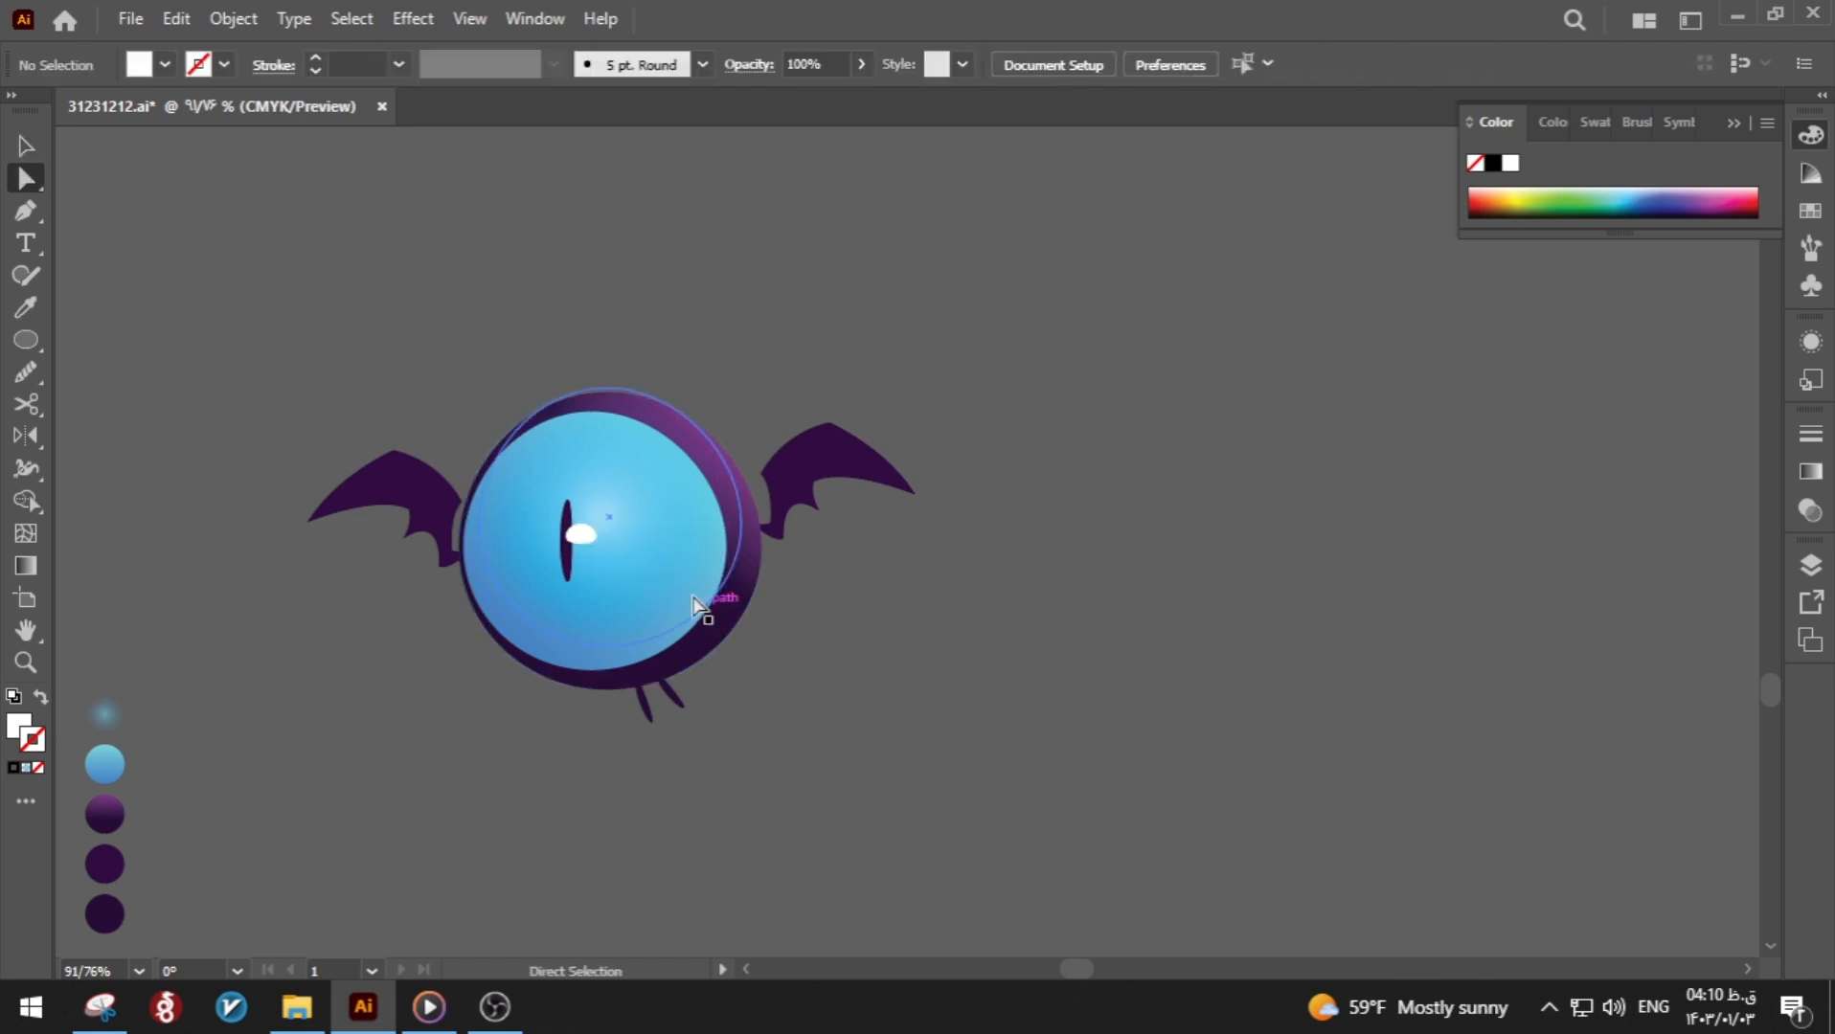
Step: Scale the pupil highlight down slightly so it sits over the pupil's right edge
key("v")
left_click(583, 538)
left_click_drag(596, 545, 589, 540)
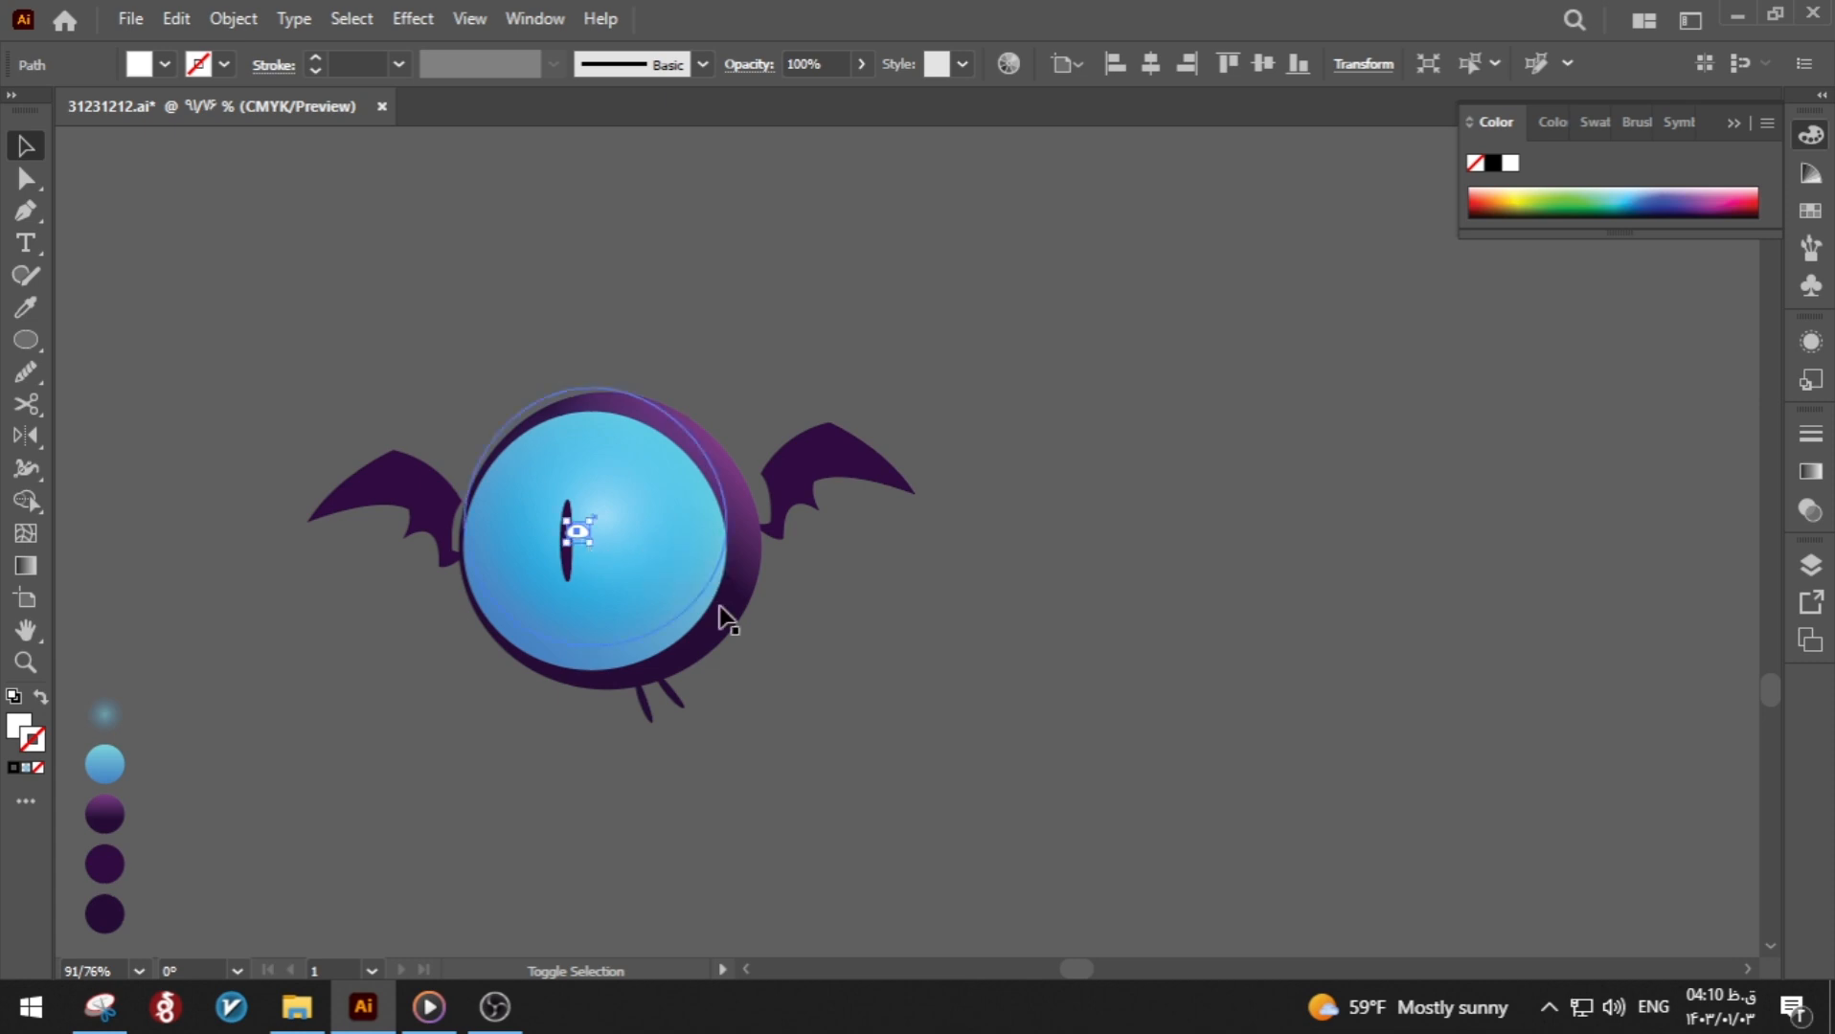
left_click(803, 645)
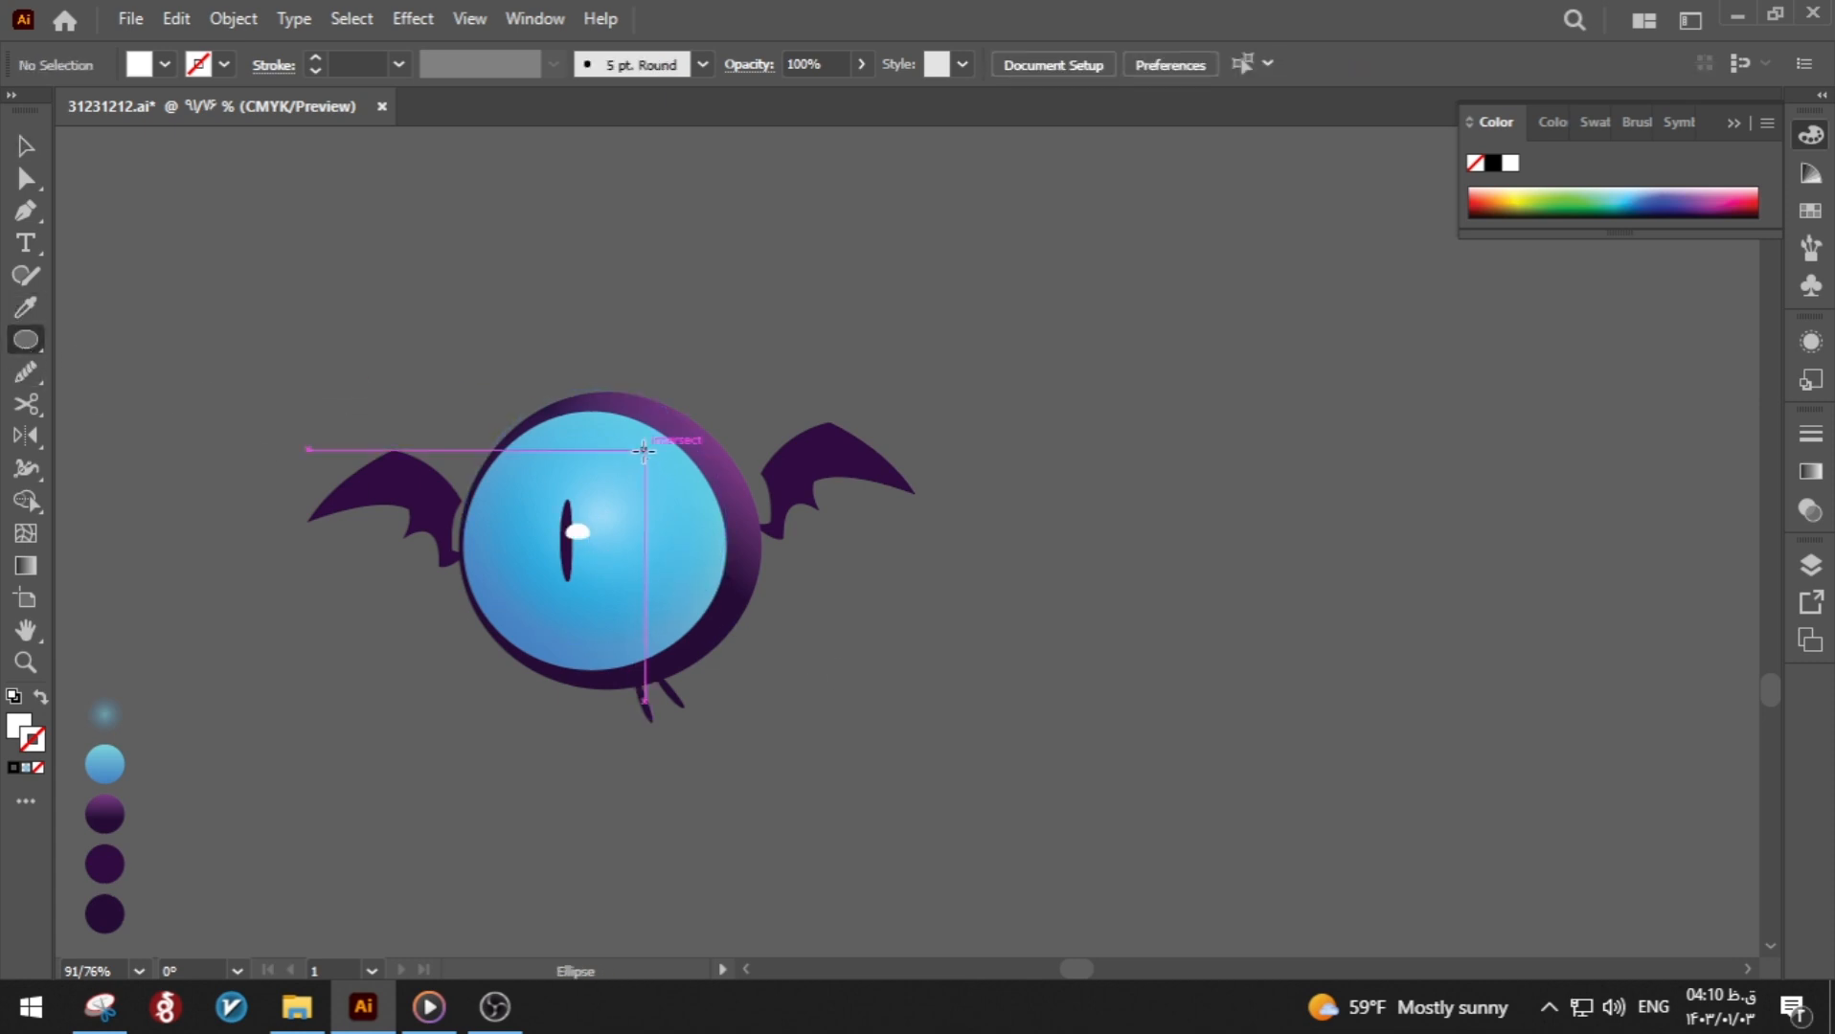
Step: Draw a second white ellipse near the eye's upper-right edge and rotate it to follow the curve
mouse_move(643, 450)
left_mouse_down()
mouse_move(687, 482)
mouse_move(682, 572)
left_mouse_up()
key("a")
key("r")
key("a")
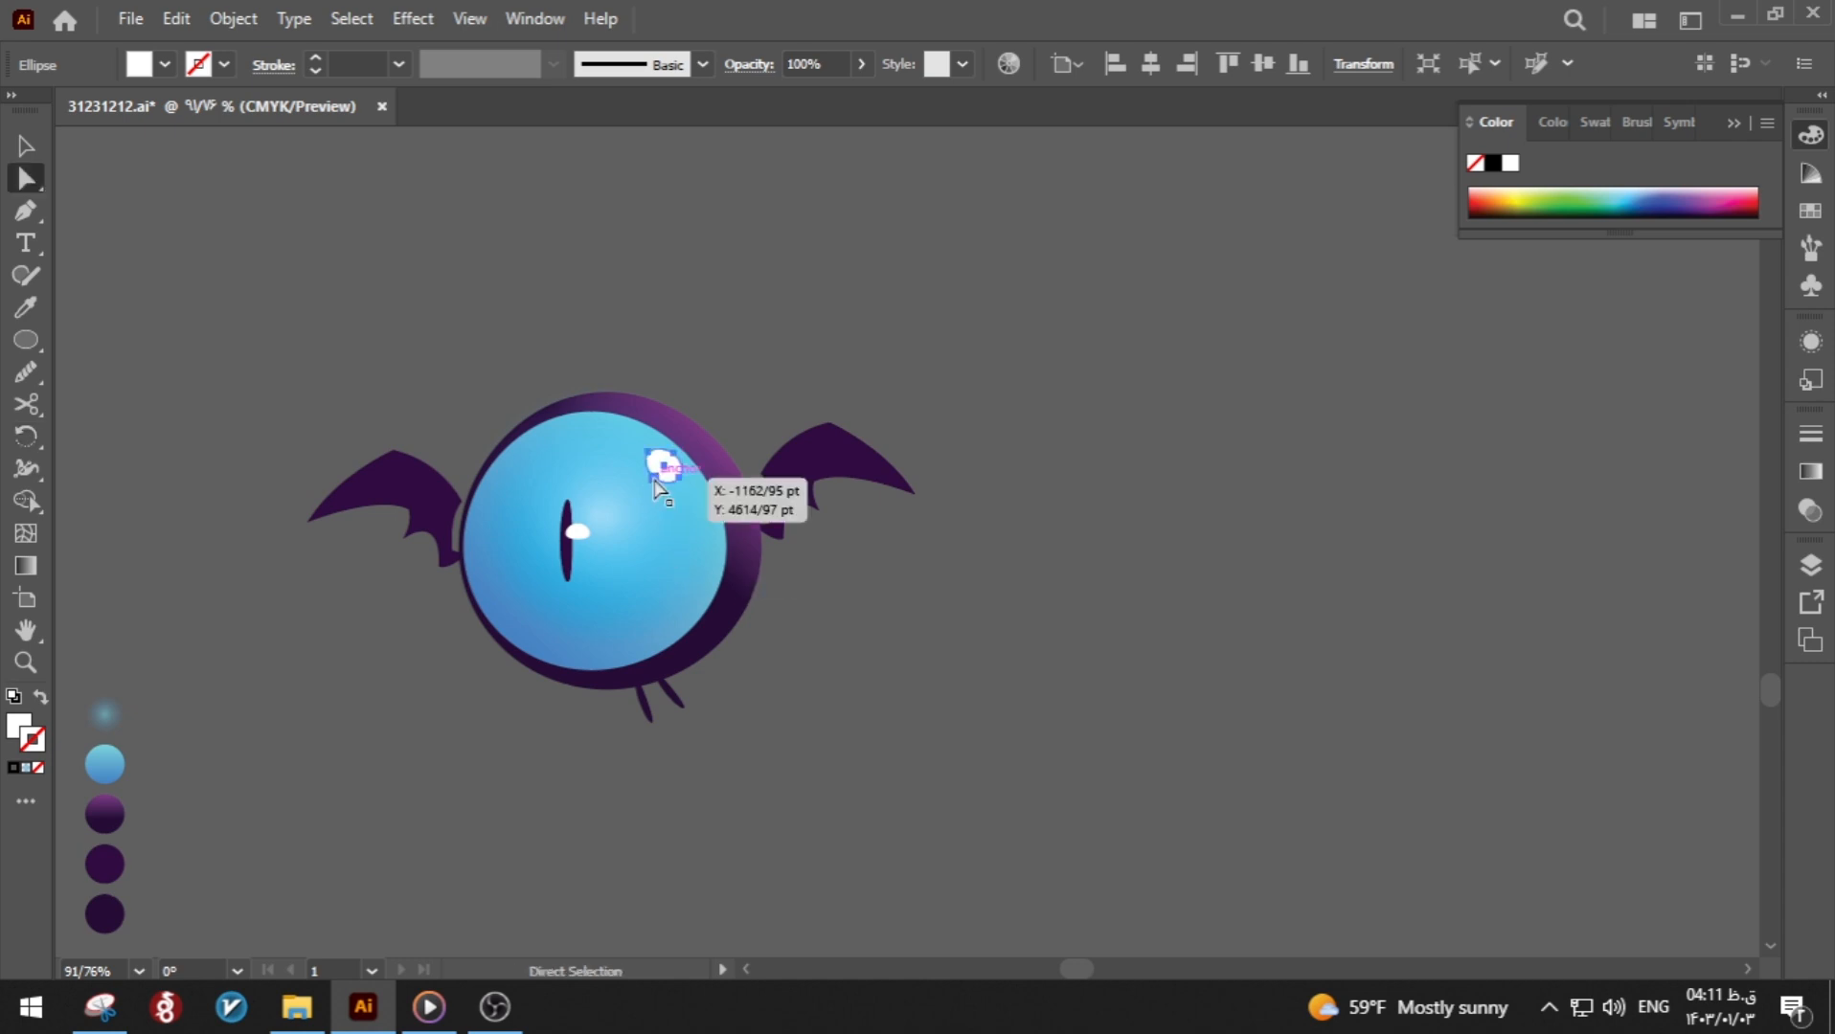
Step: Reshape the upper-right white ellipse into a slim highlight that follows the eye's outline
mouse_move(657, 465)
left_mouse_down()
mouse_move(686, 499)
mouse_move(648, 463)
left_mouse_up()
key("v")
left_click(640, 425)
key("a")
left_click(668, 460)
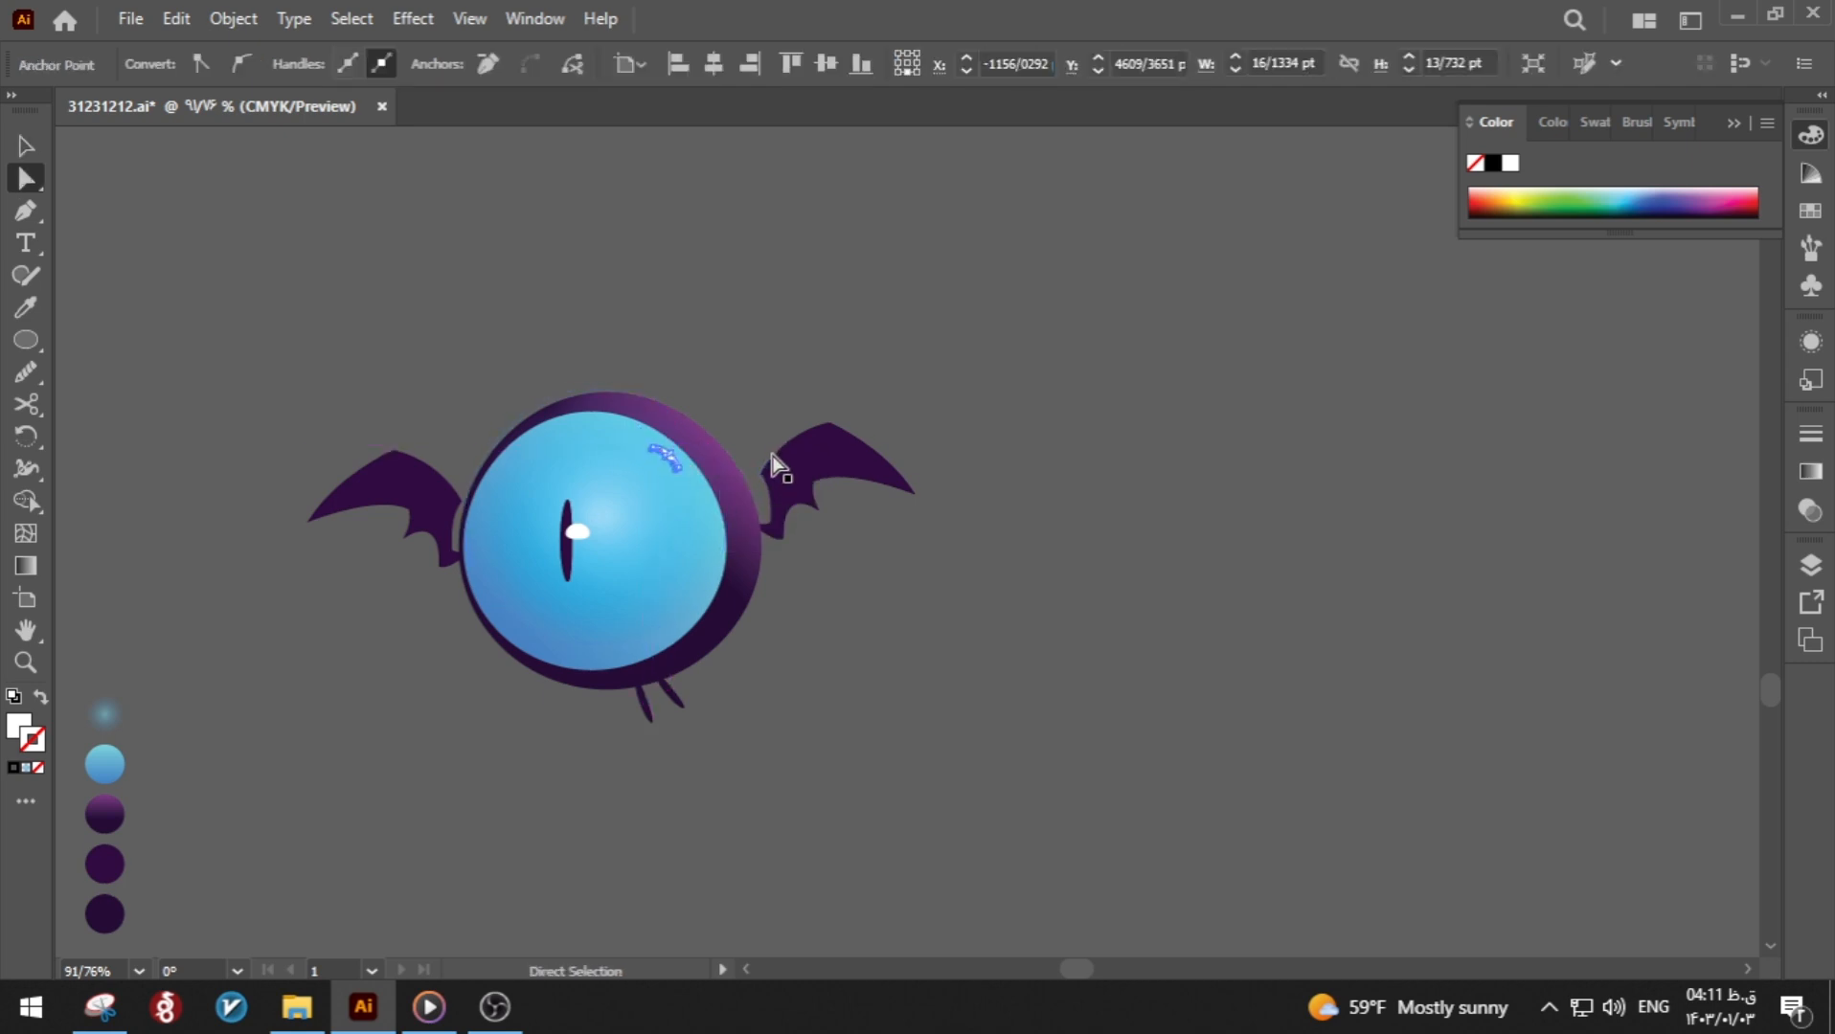
left_click(839, 407)
key("v")
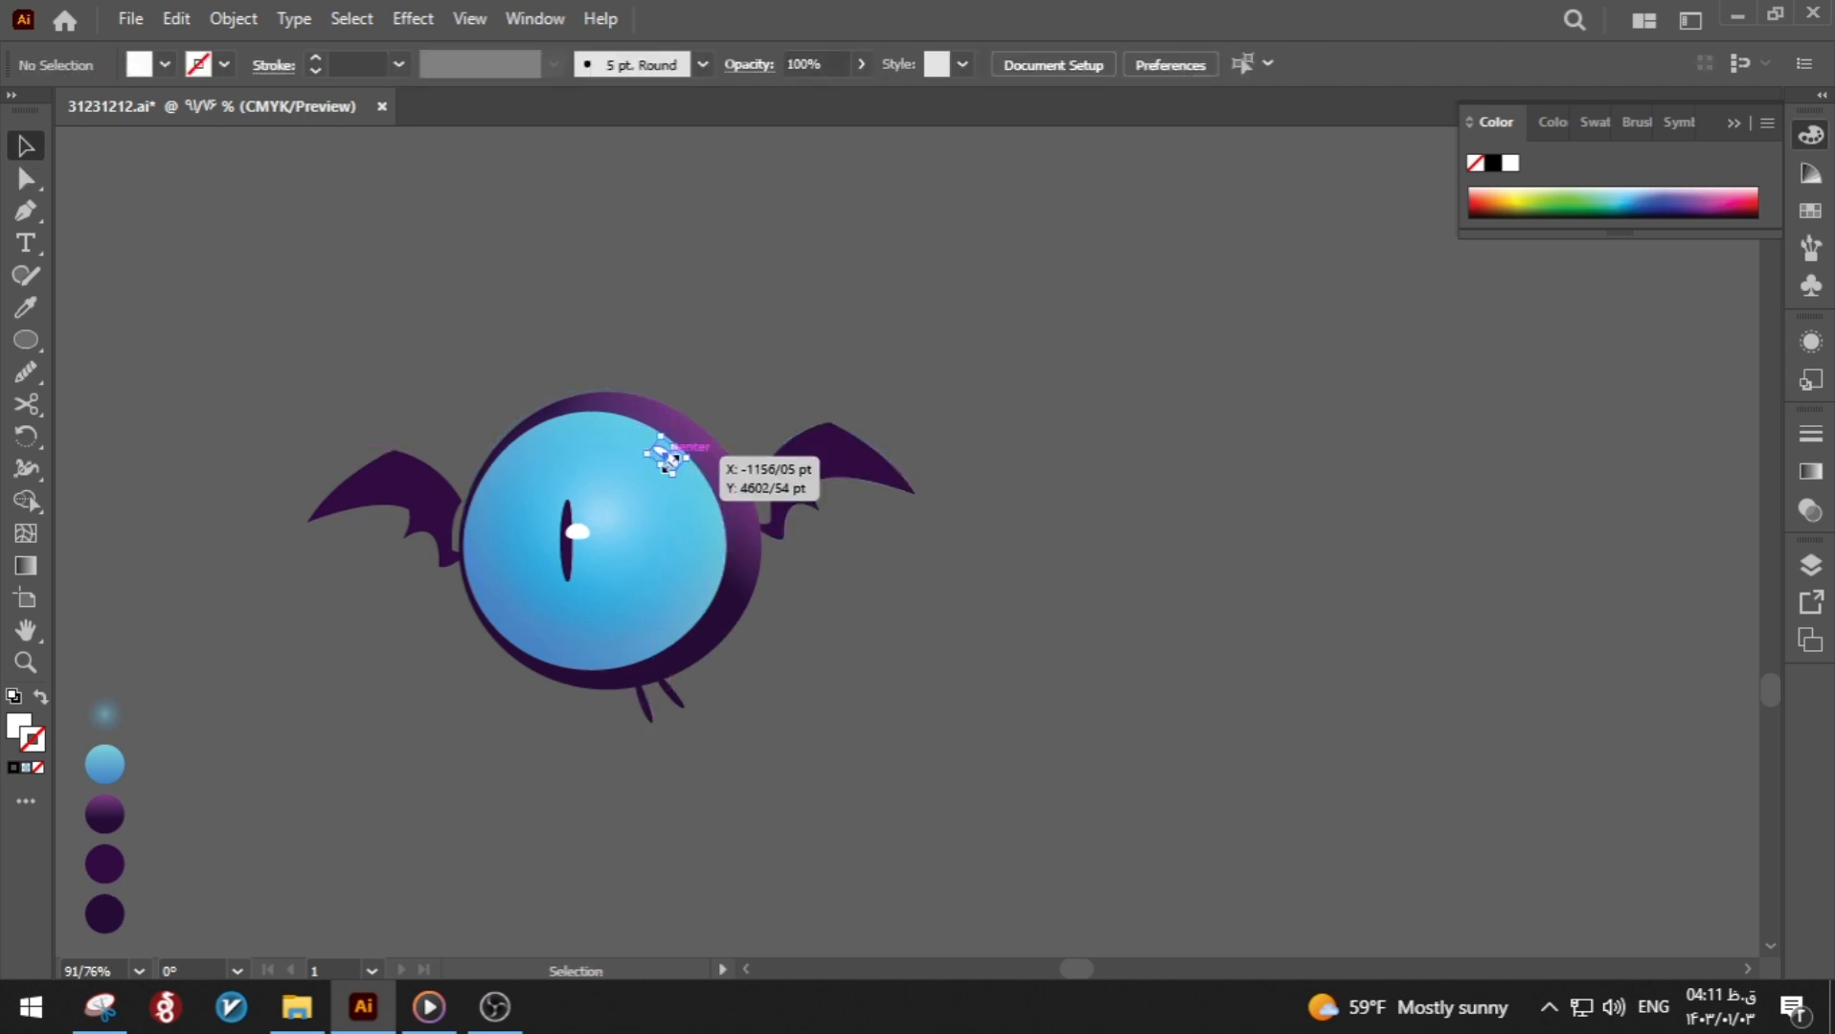
Step: Fine-tune the upper-right highlight's shape and nudge it into place inside the eye's edge
left_click(667, 458)
mouse_move(677, 479)
left_mouse_down()
mouse_move(682, 499)
mouse_move(705, 474)
mouse_move(660, 462)
mouse_move(666, 485)
left_mouse_up()
left_click(800, 402)
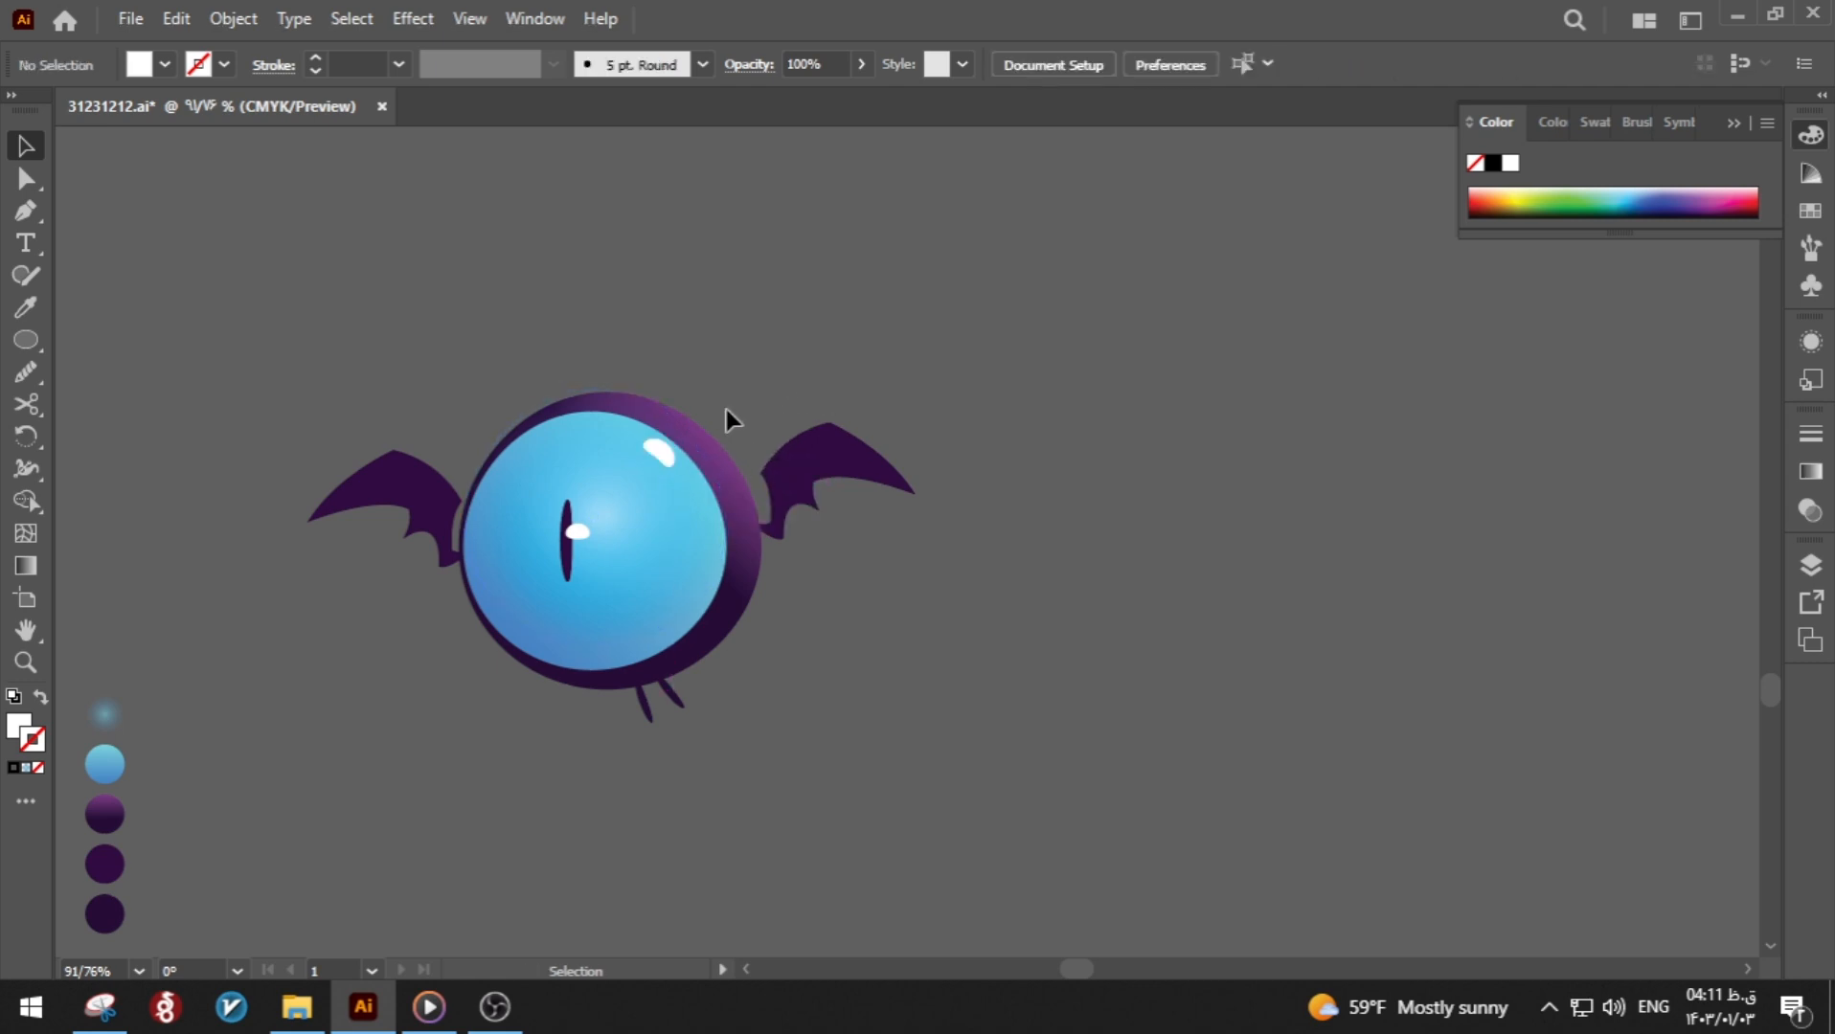
left_click(659, 456)
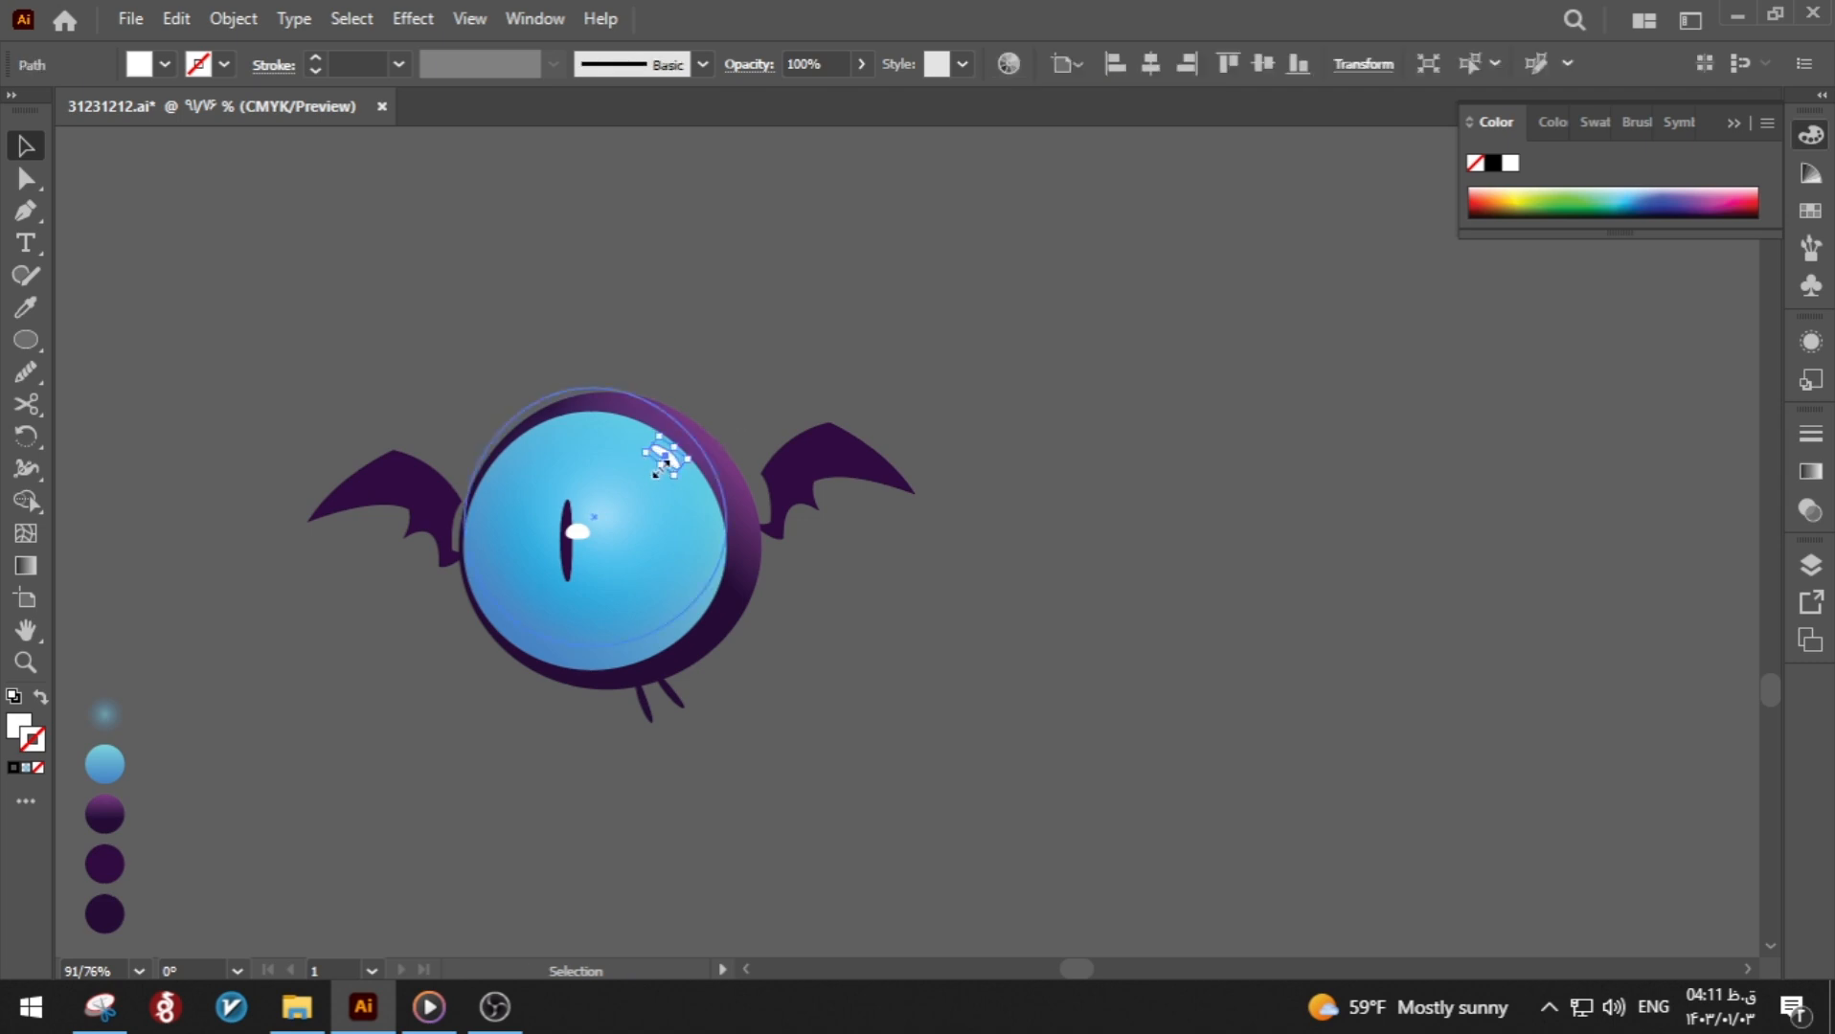
key("Down")
key("Left")
left_click(810, 412)
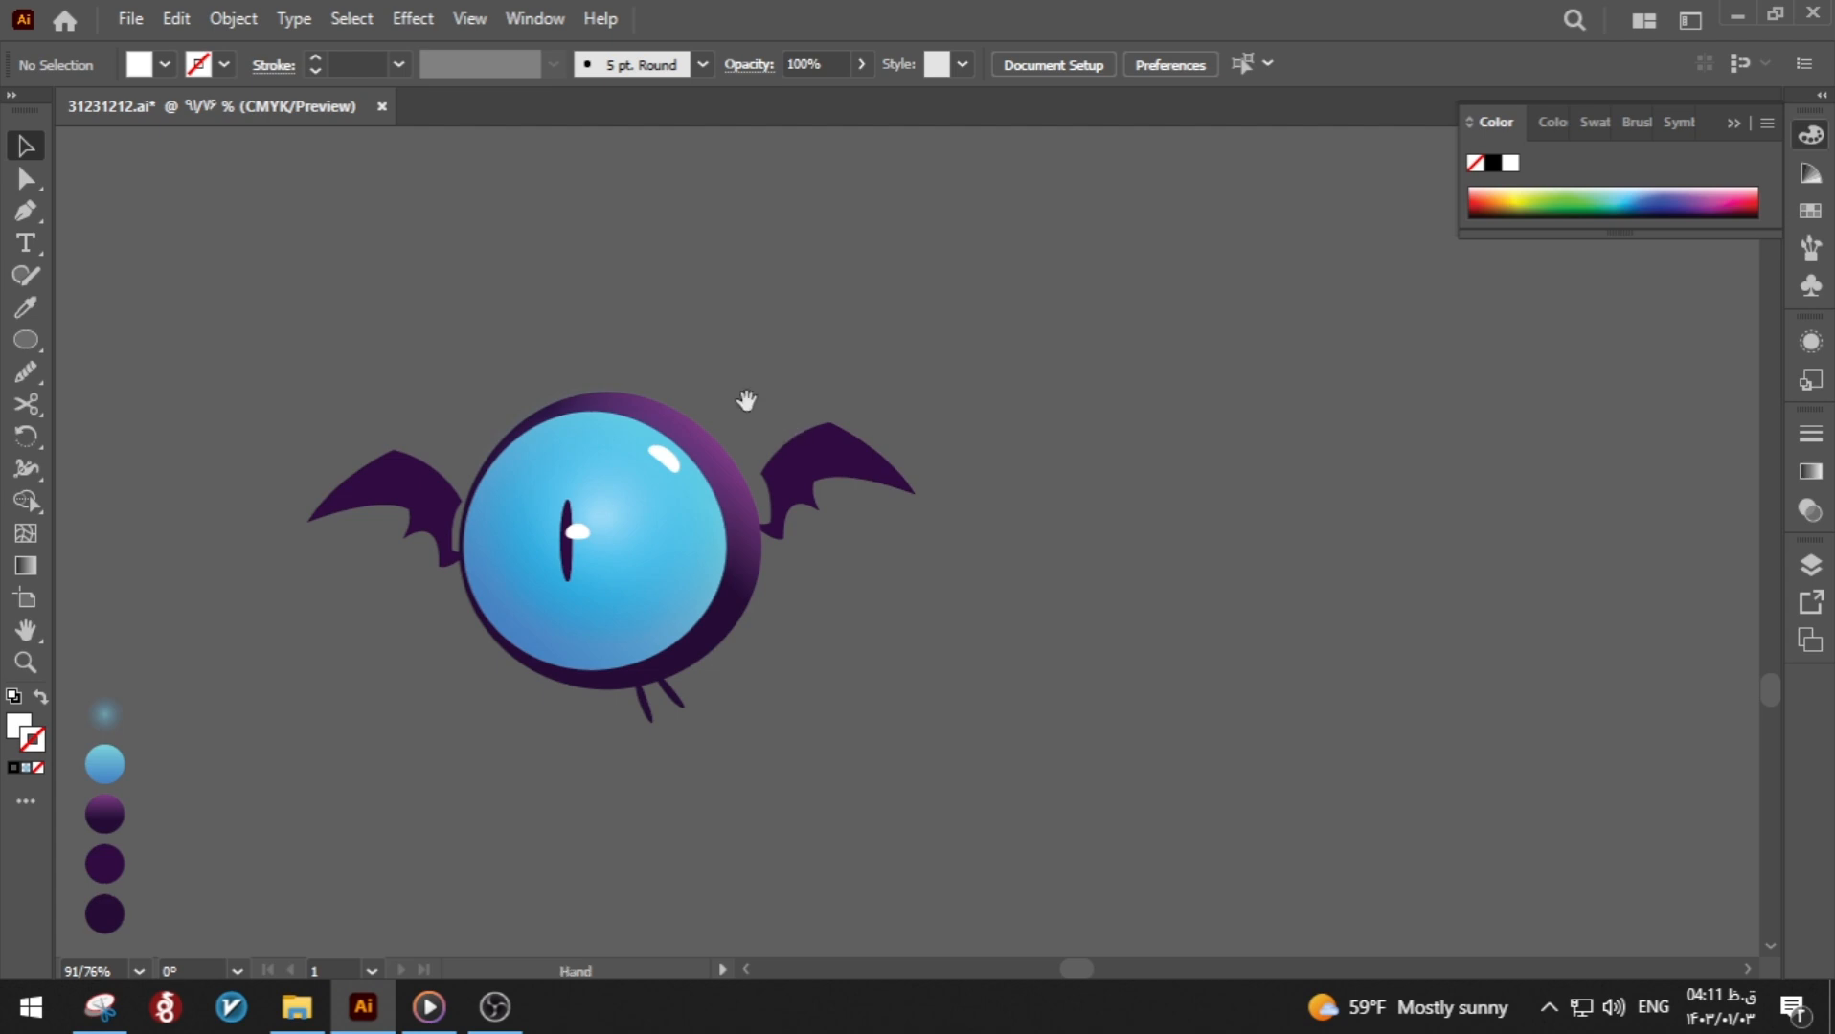
Step: Cut a thin crescent from copies of the body circle with Shape Builder and place it along the body's upper-right edge
left_click_drag(746, 400, 753, 391)
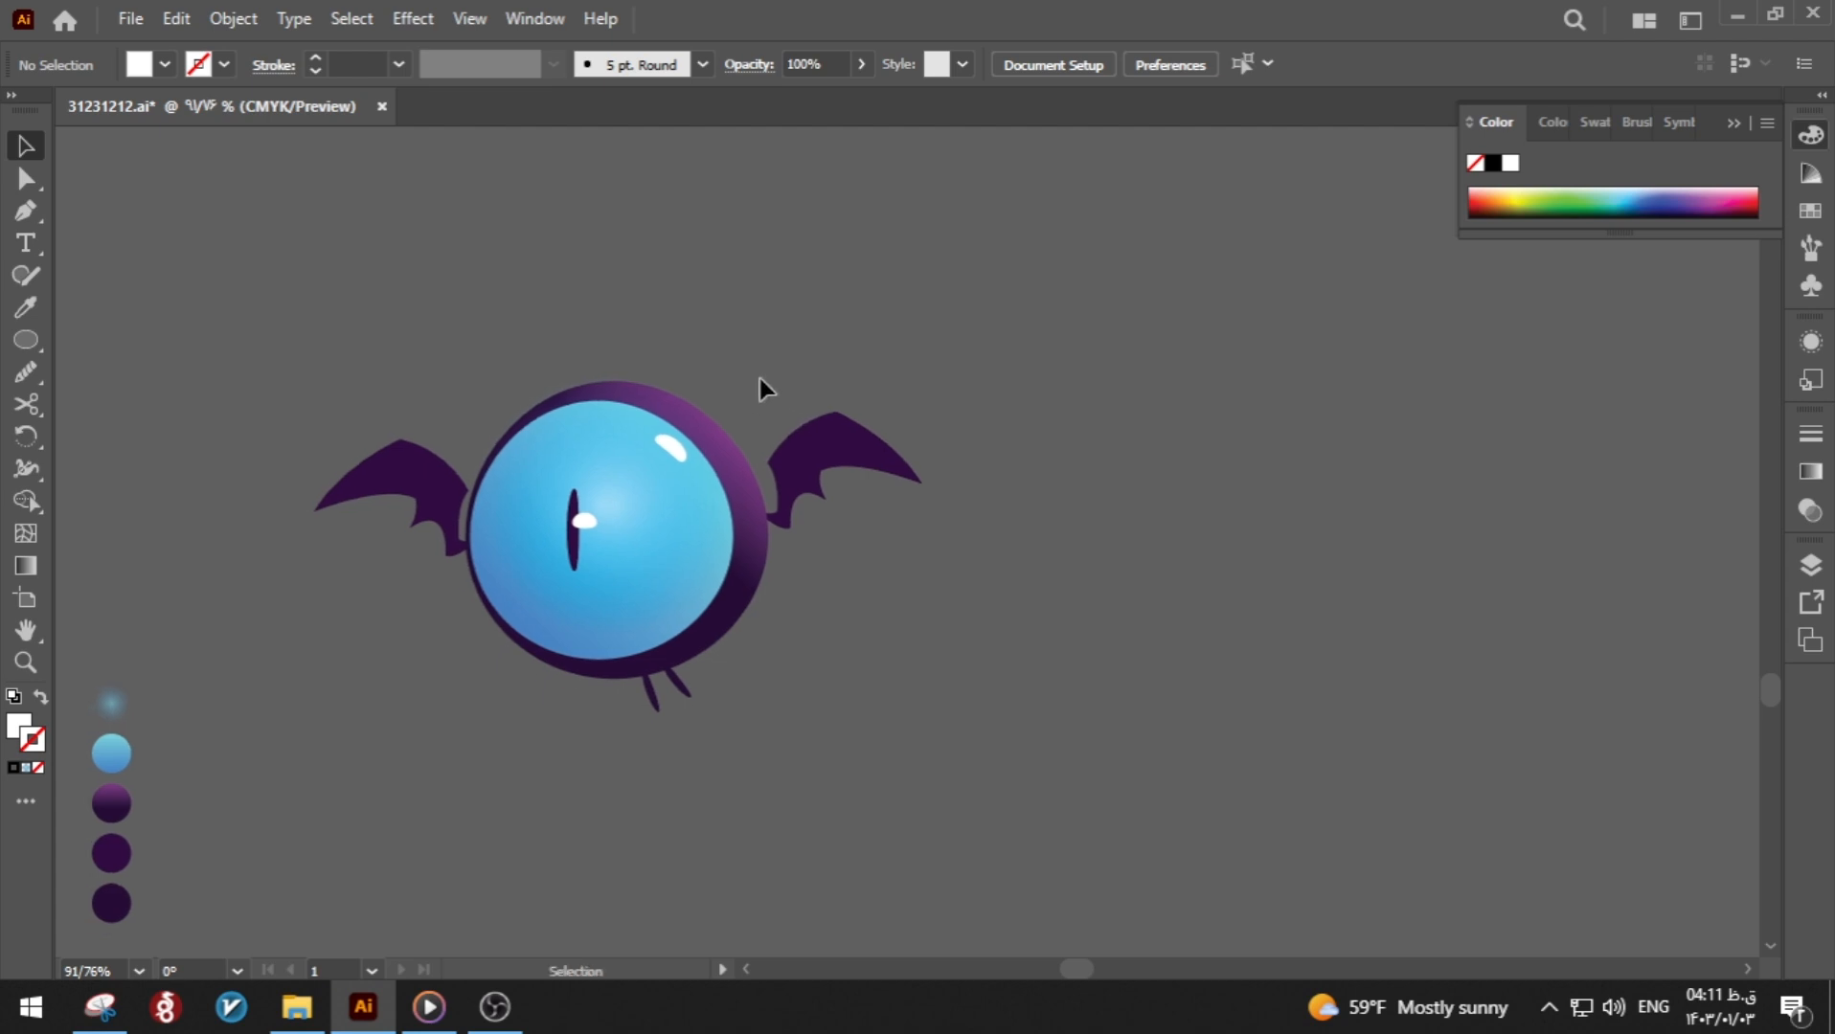
left_click_drag(741, 475, 1249, 569)
left_click(1289, 462, "shift")
left_click(26, 501)
key("v")
left_click_drag(986, 733, 734, 474)
Step: Give the crescent a light purple fill, Normal blend mode and 5% opacity
double_click(18, 726)
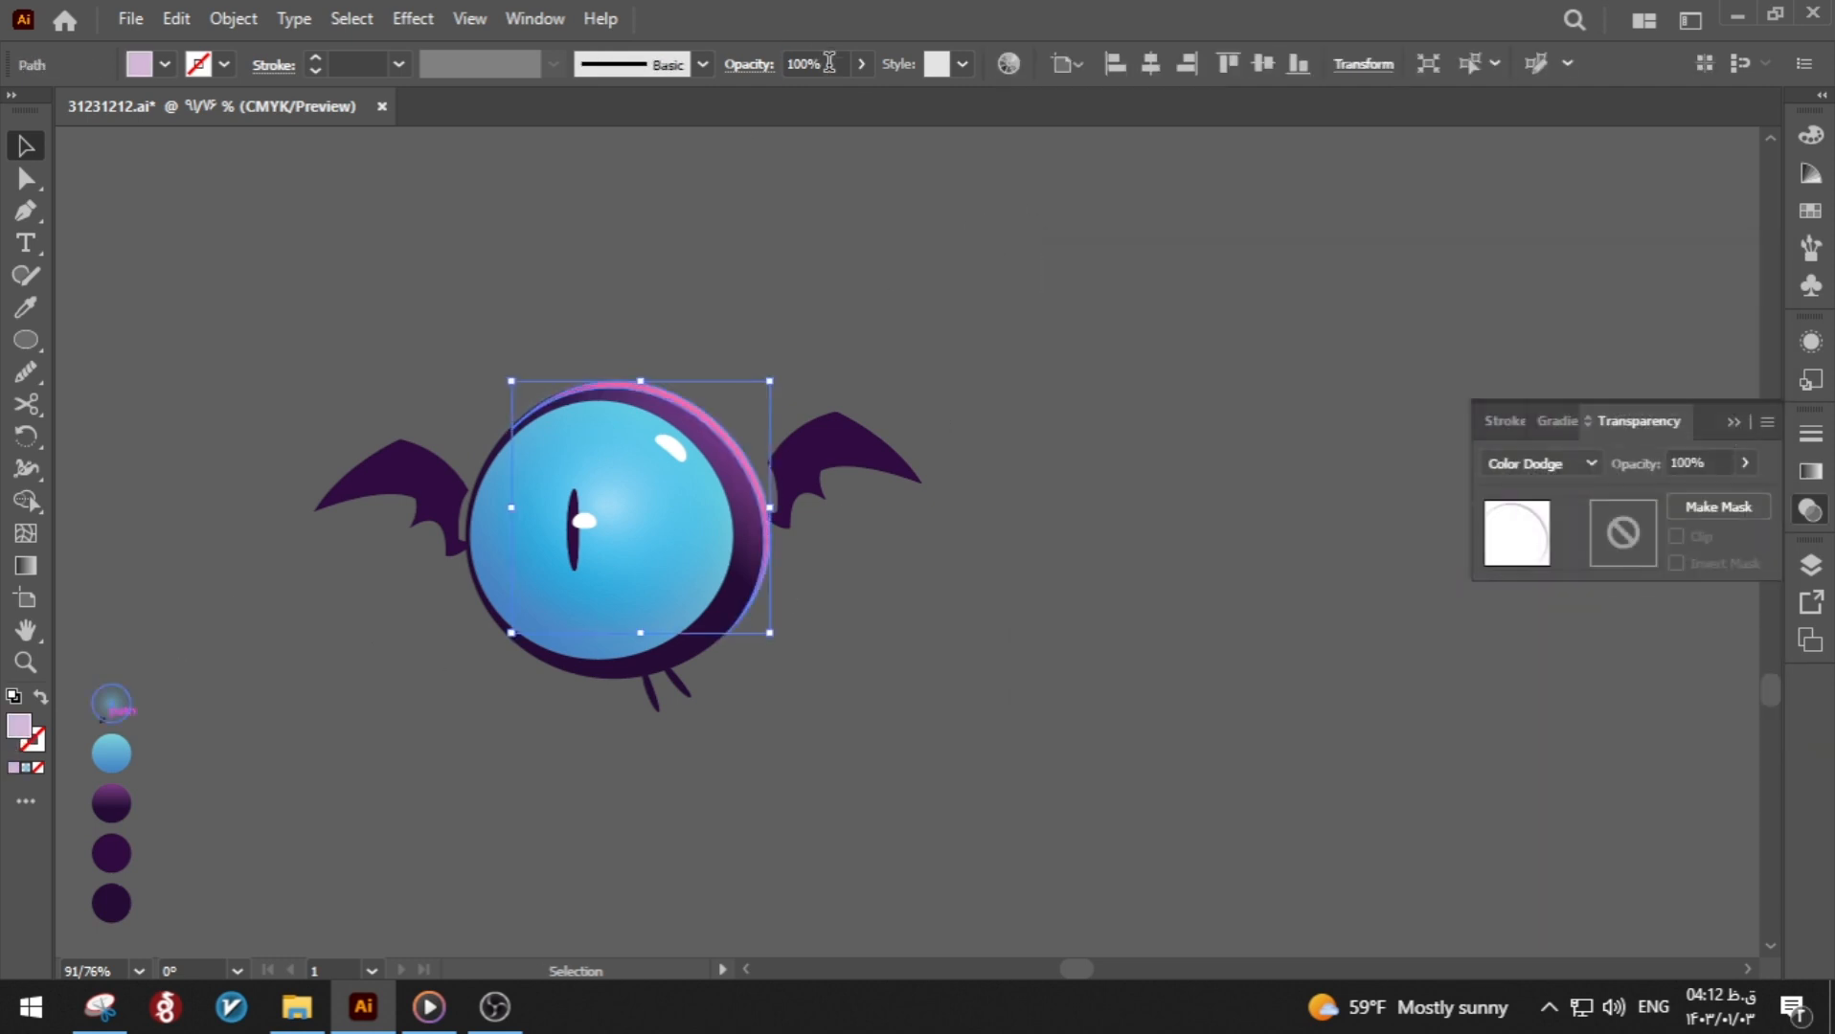
left_click(1537, 463)
left_click(1515, 487)
left_click(883, 426)
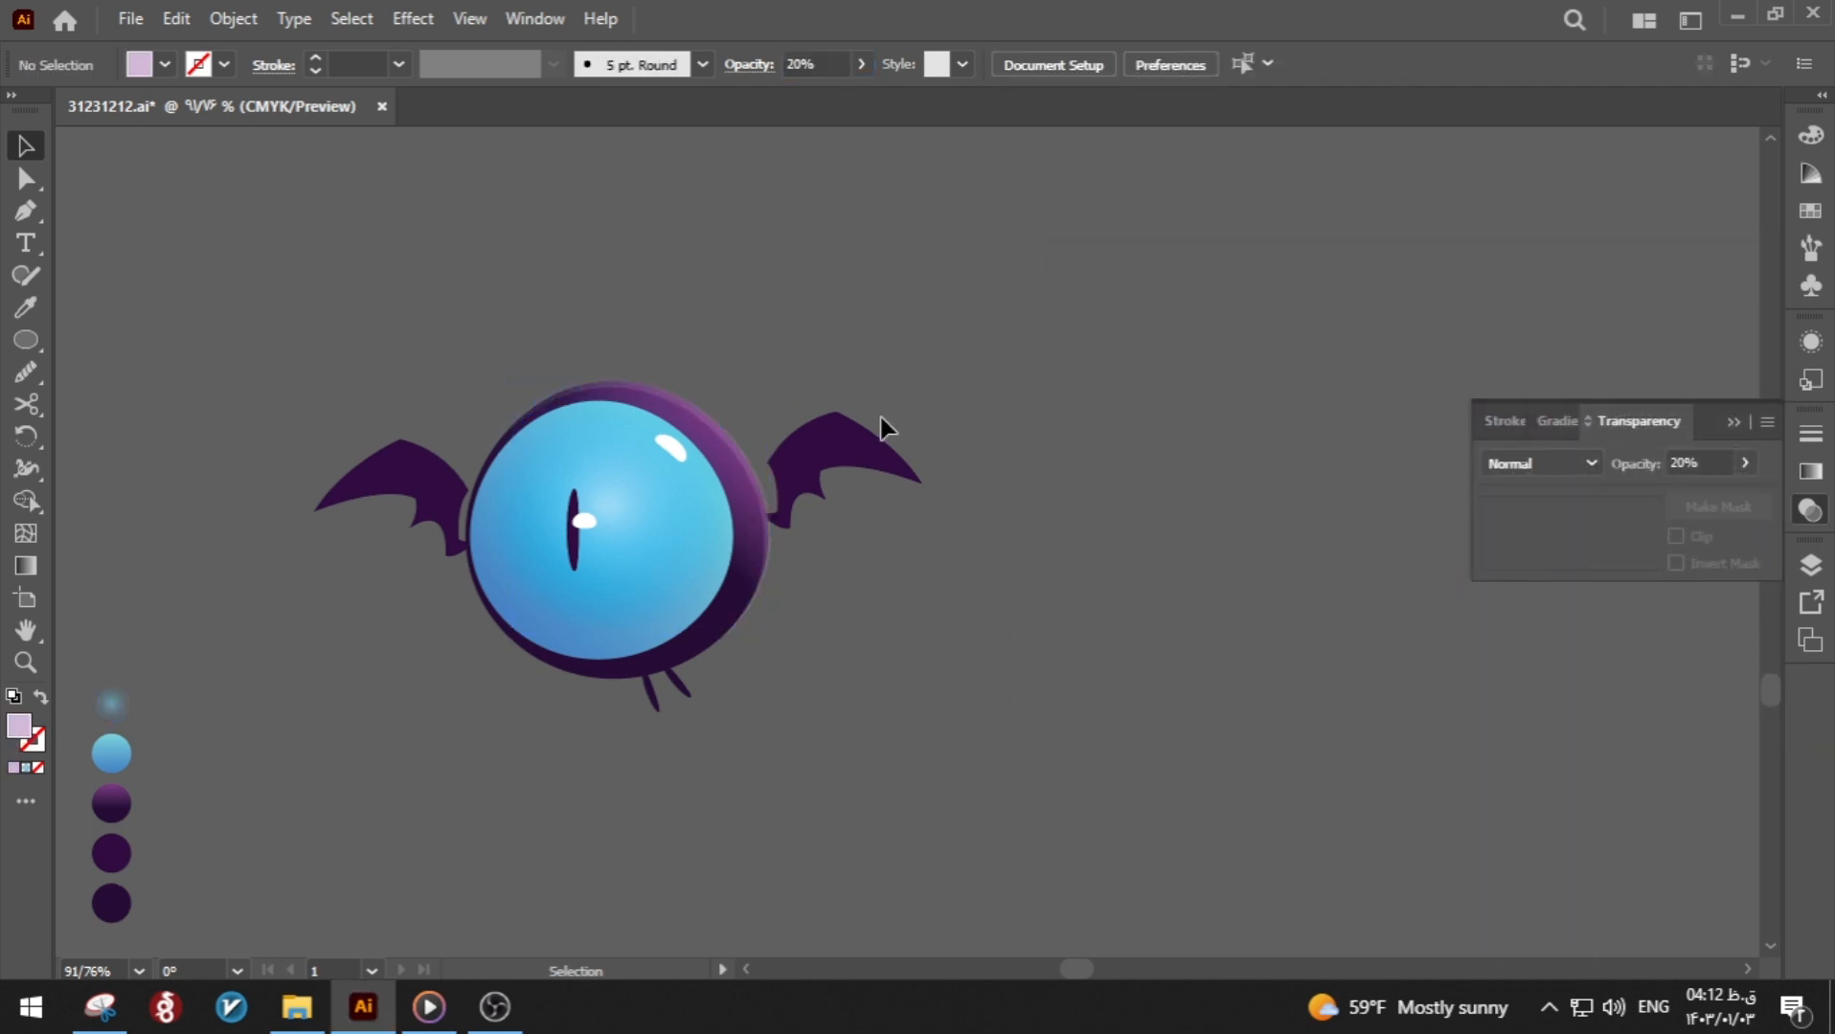
left_click(722, 427)
type("5")
left_click(1099, 485)
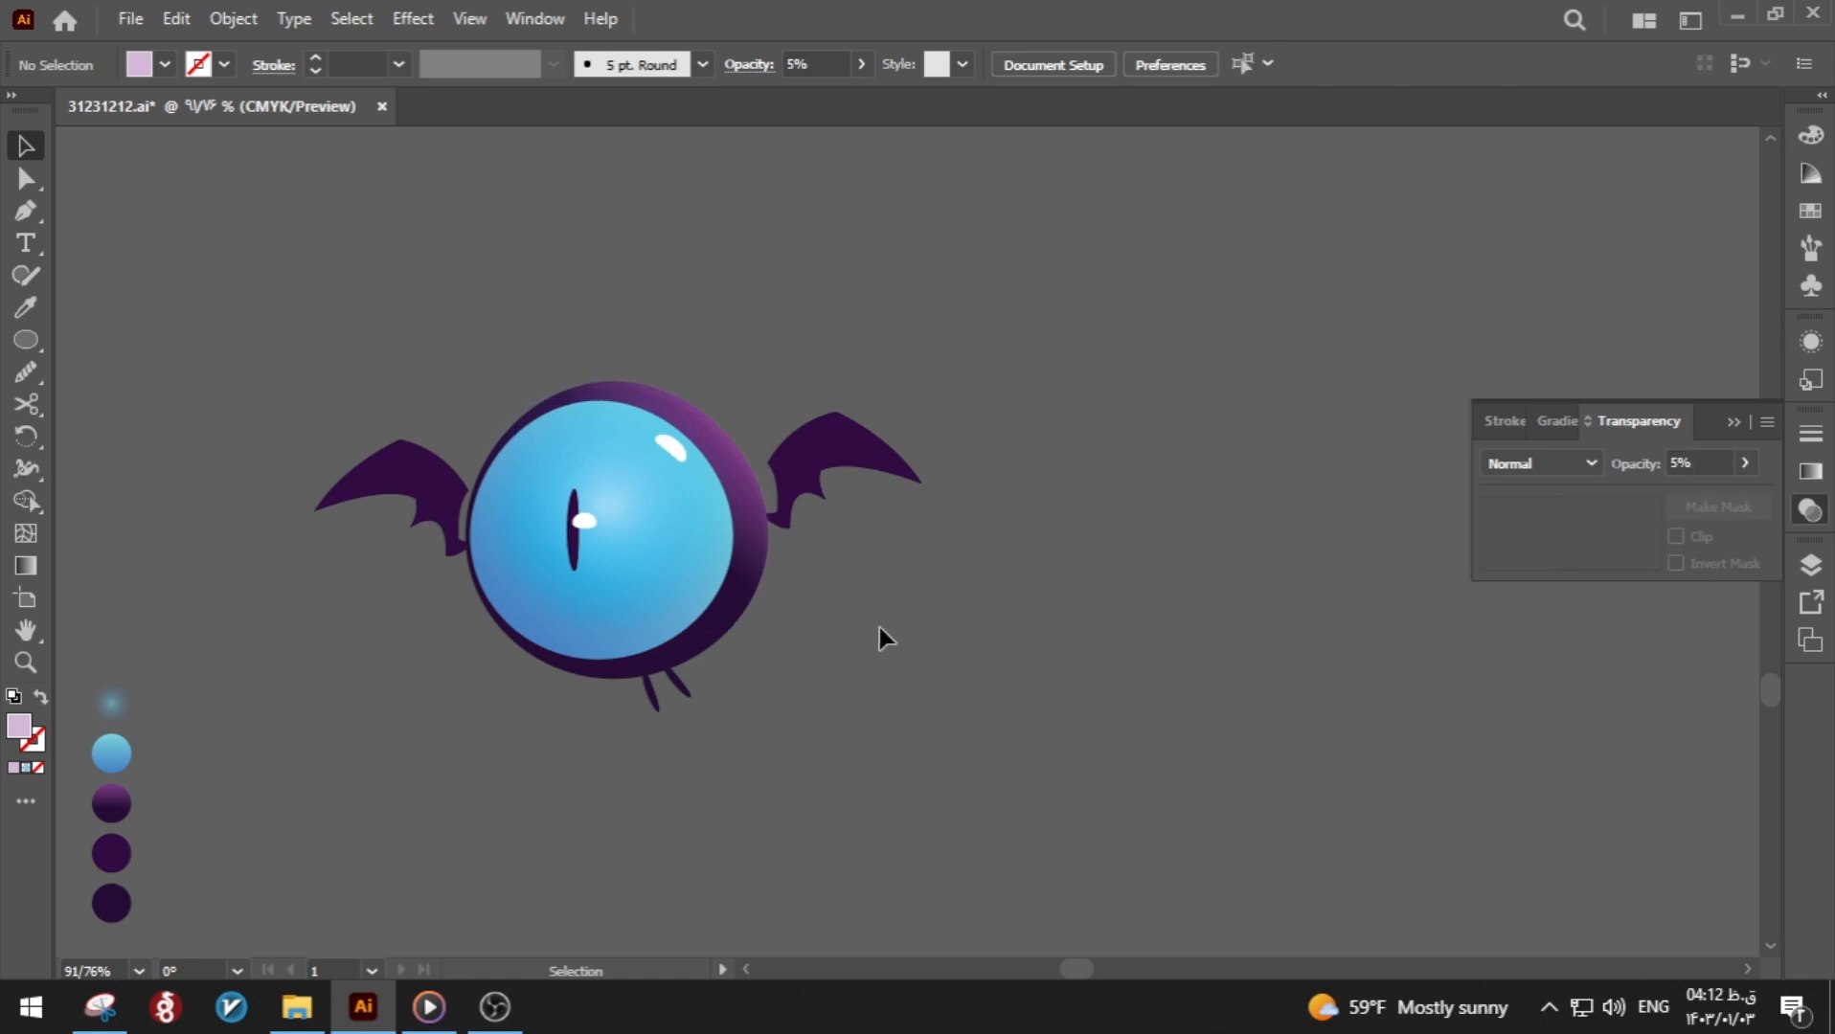
Step: Duplicate the blue eye circle behind itself, fill the copy with the sample dark purple and enlarge it slightly
left_click(691, 601)
left_click(690, 628, "ctrl")
left_click(691, 631)
left_click(685, 631)
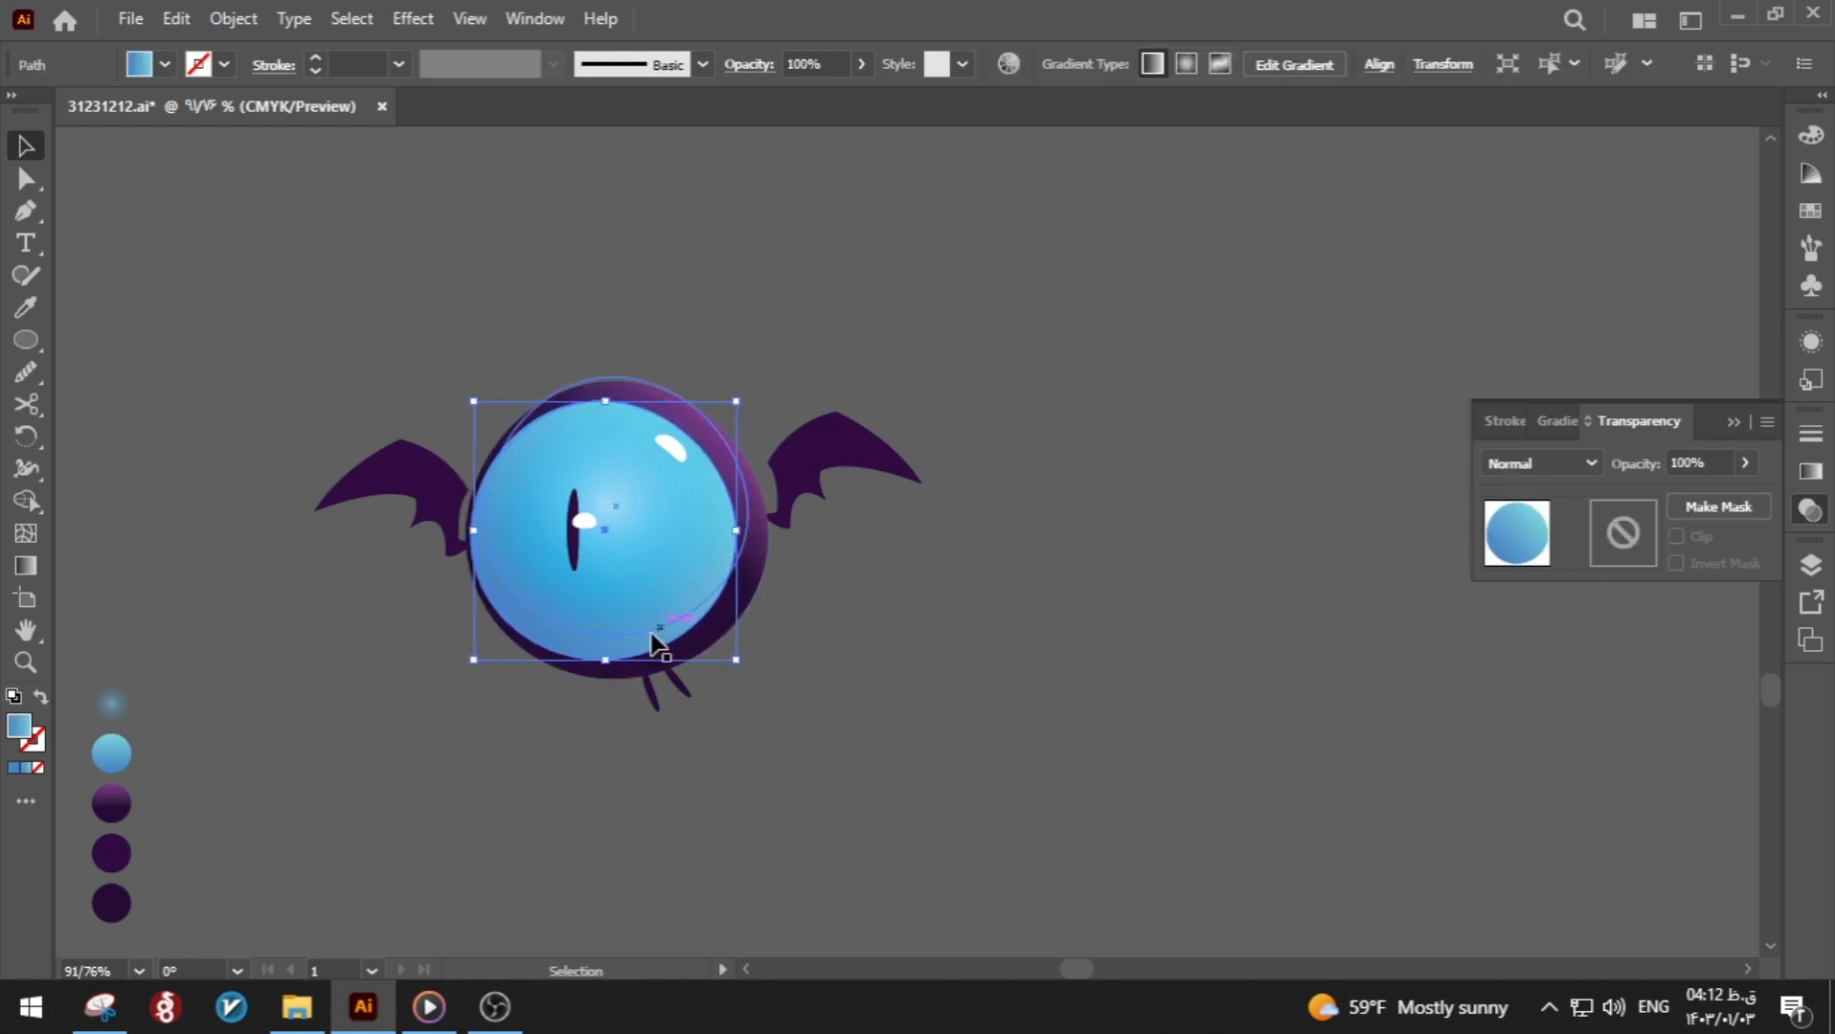
key("i")
left_click(111, 851)
key("a")
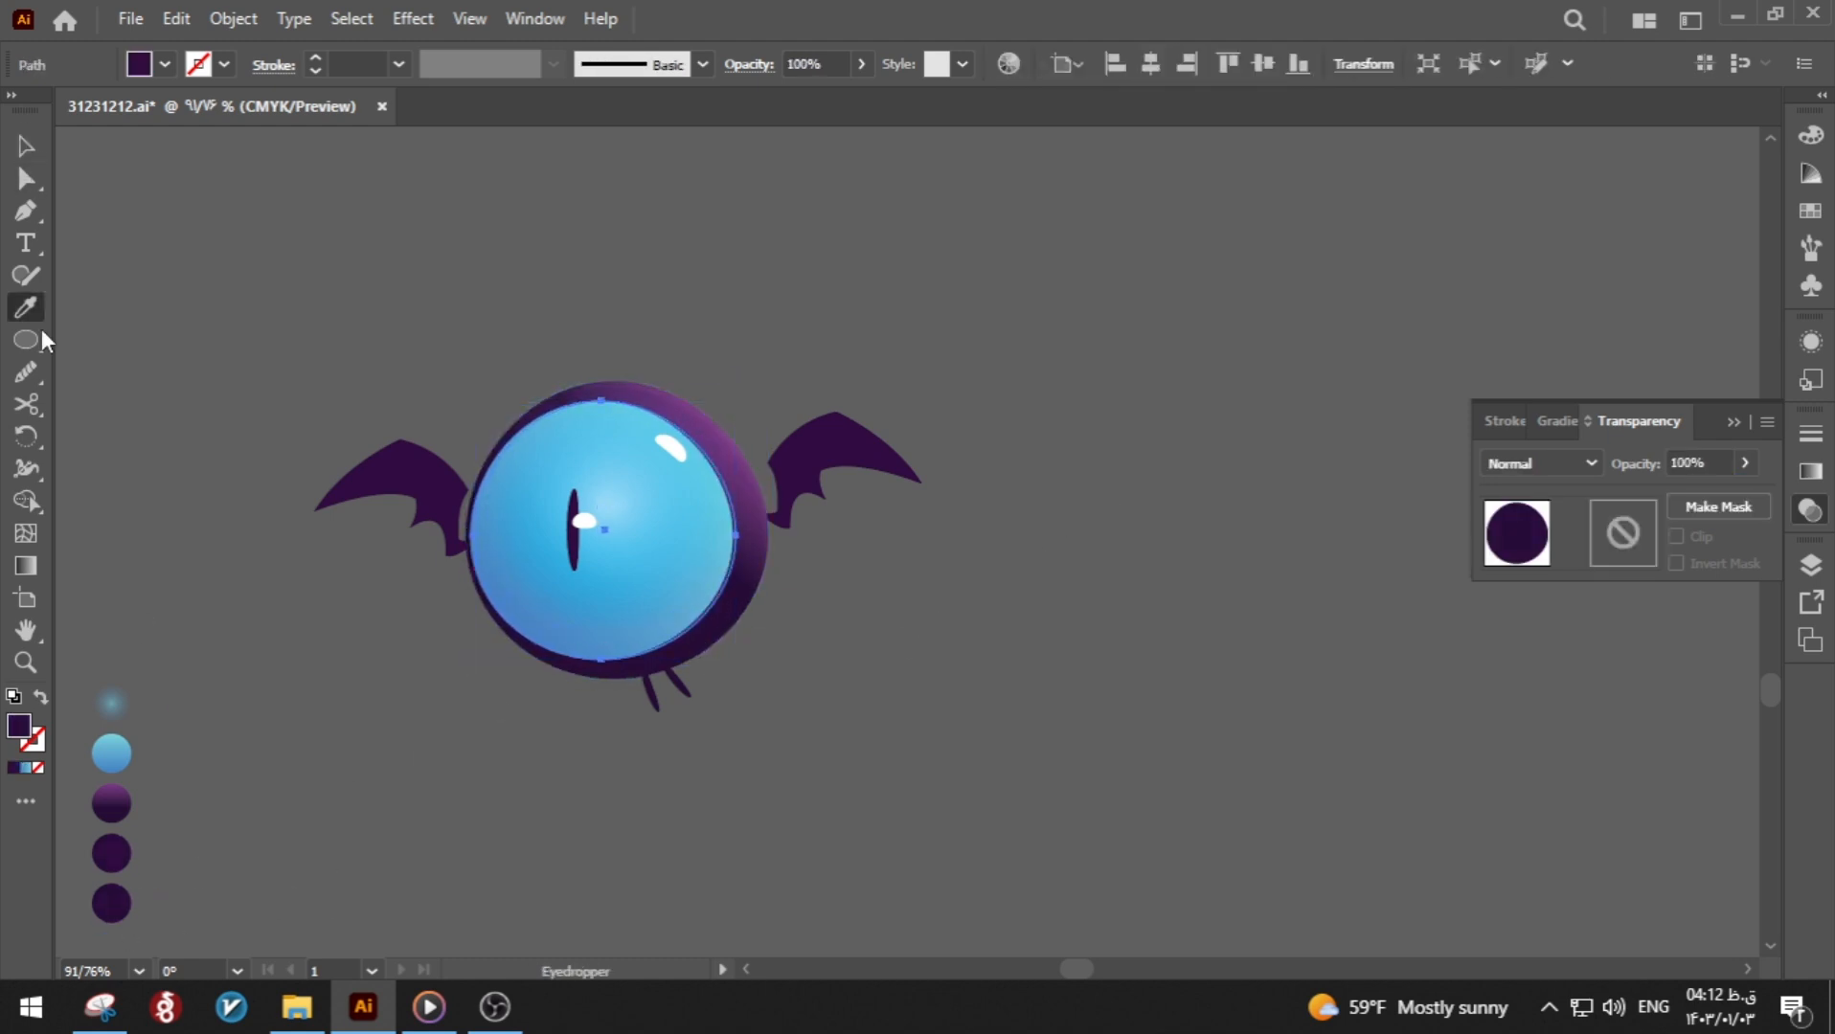
left_click(35, 150)
left_click_drag(739, 661, 743, 665)
left_click_drag(742, 399, 743, 394)
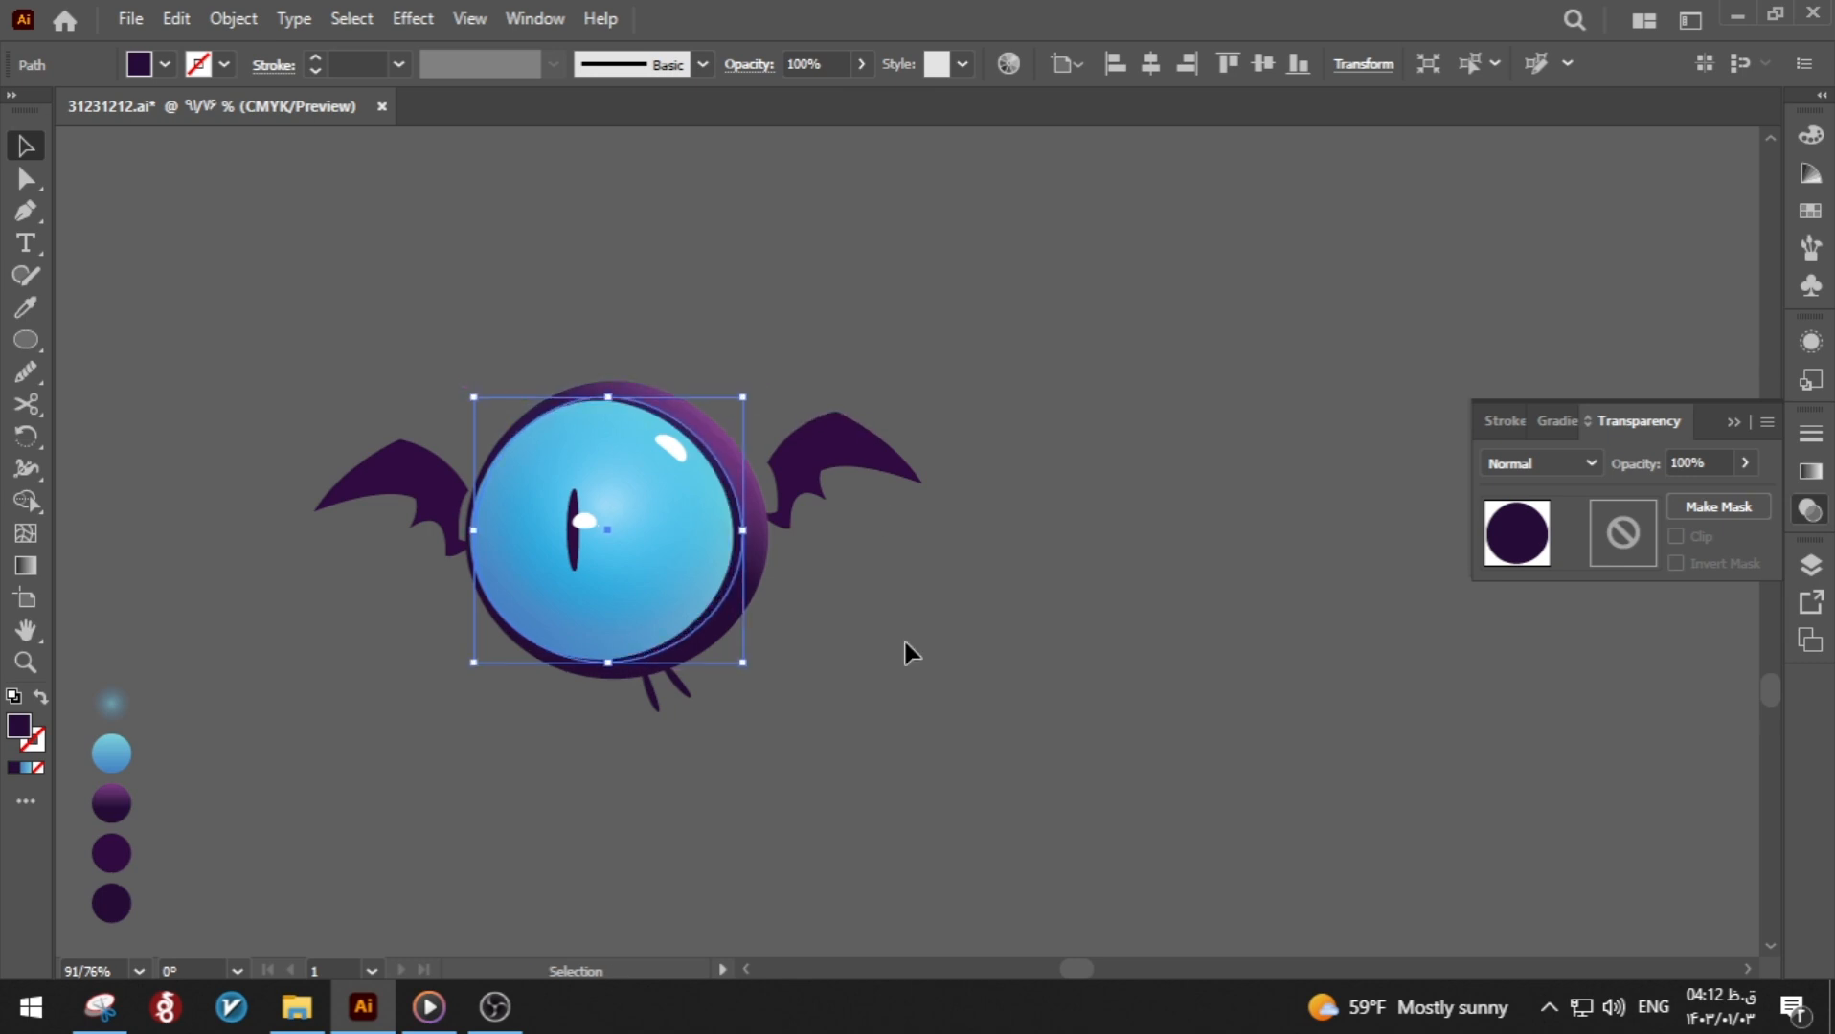
Step: Refine the dark purple circle's outline so it forms a shadow rim around the eye's right side
left_click(906, 643)
left_click(733, 557)
left_click(802, 621)
key("a")
left_click(743, 535)
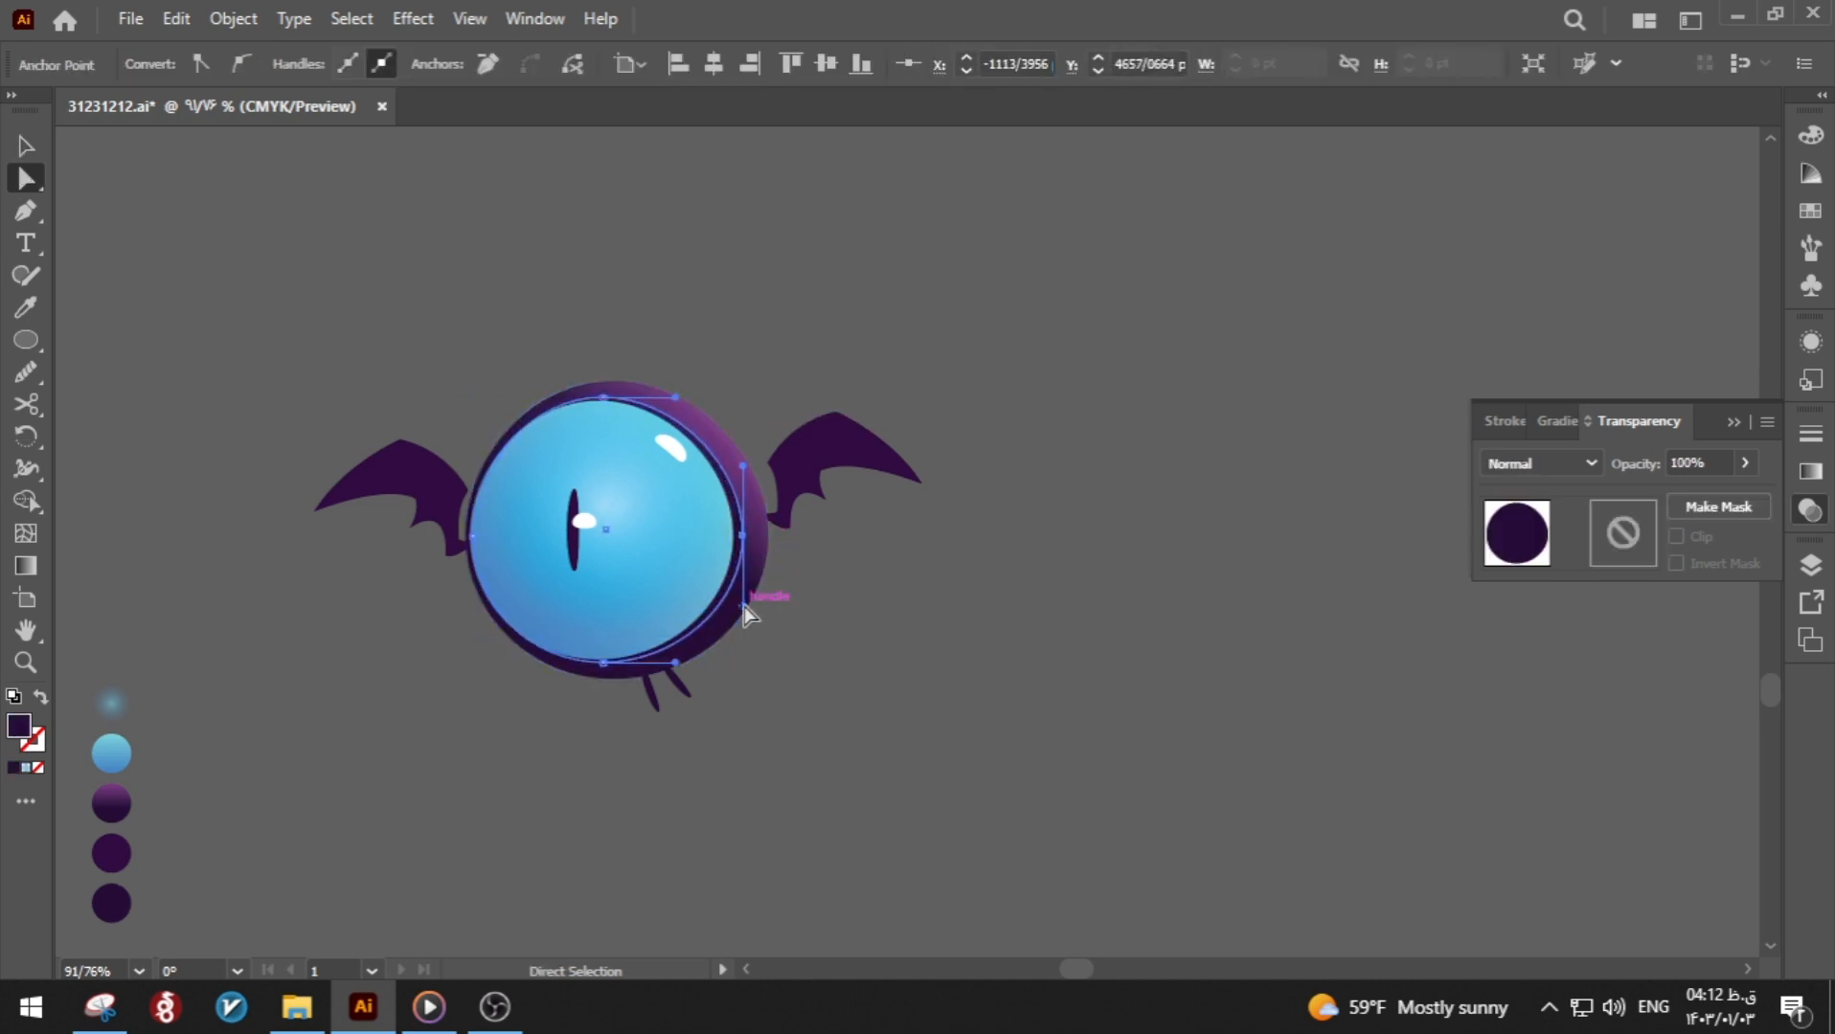
left_click(686, 331)
left_click_drag(526, 451, 528, 444)
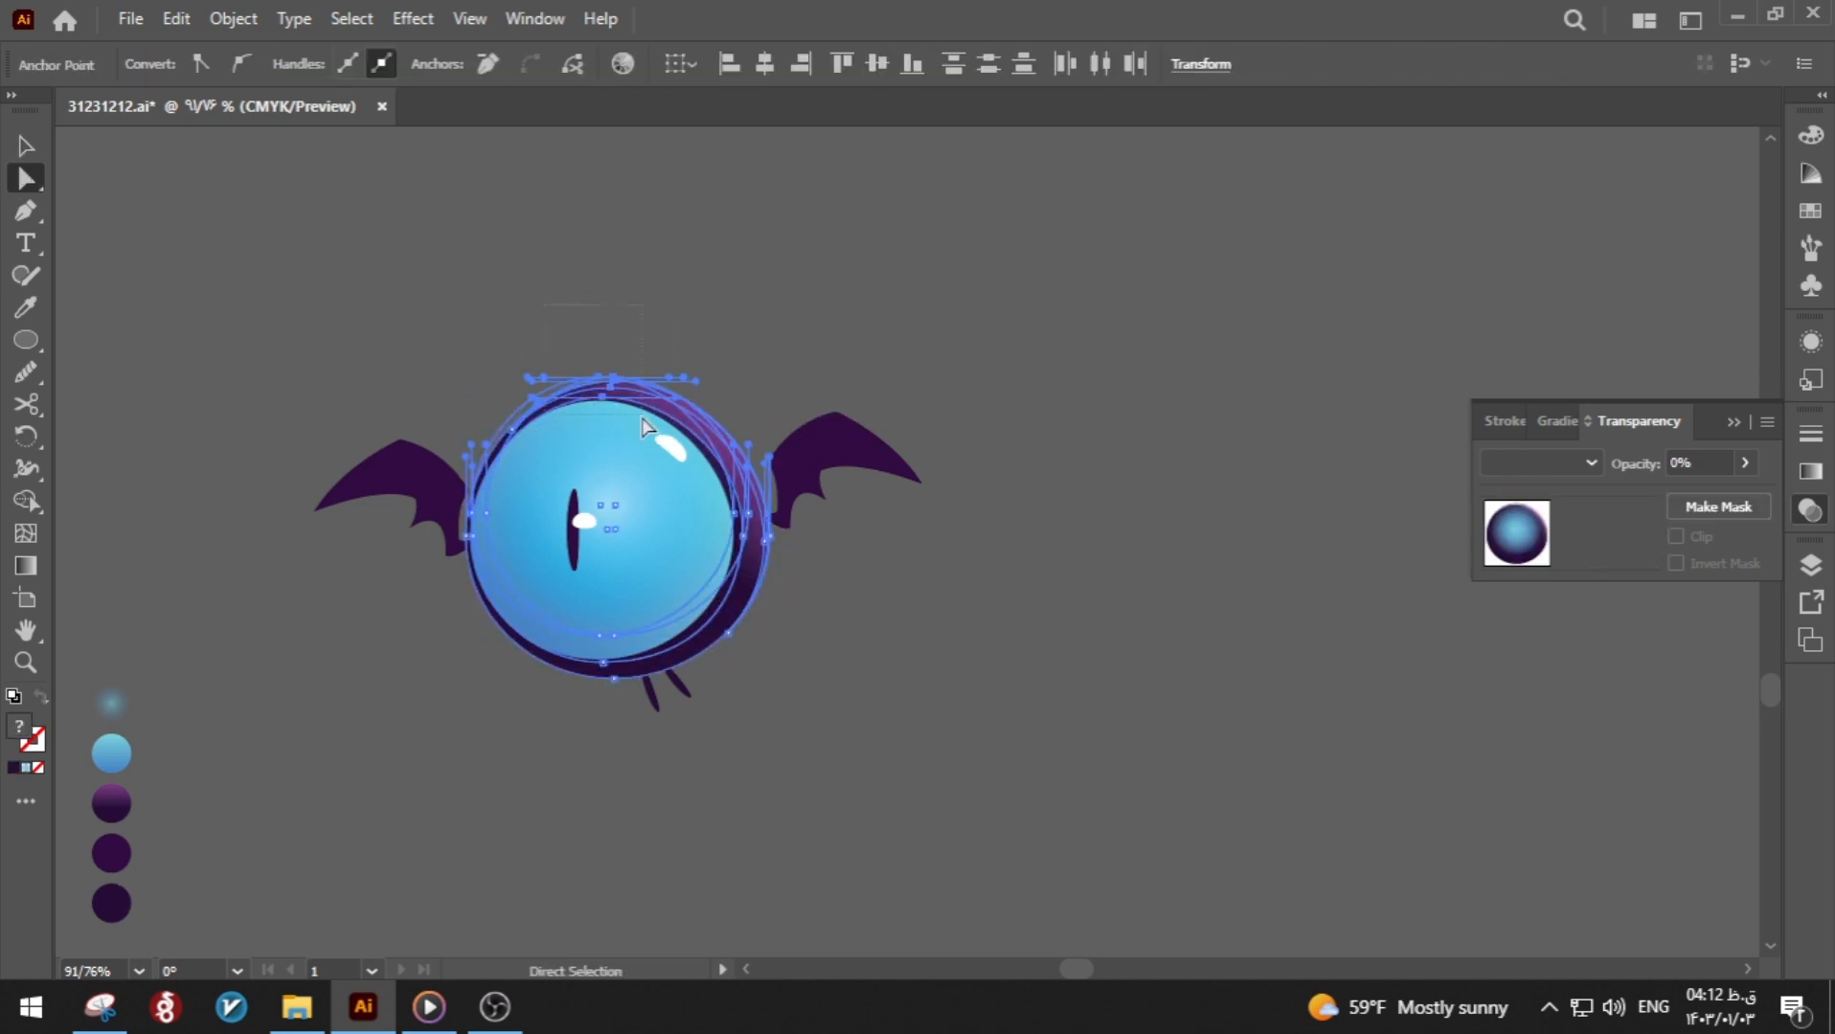
Step: Try locking the glow circles over the eye and undo those changes
left_click(233, 19)
left_click(356, 235)
left_click(607, 419)
key("ctrl+2")
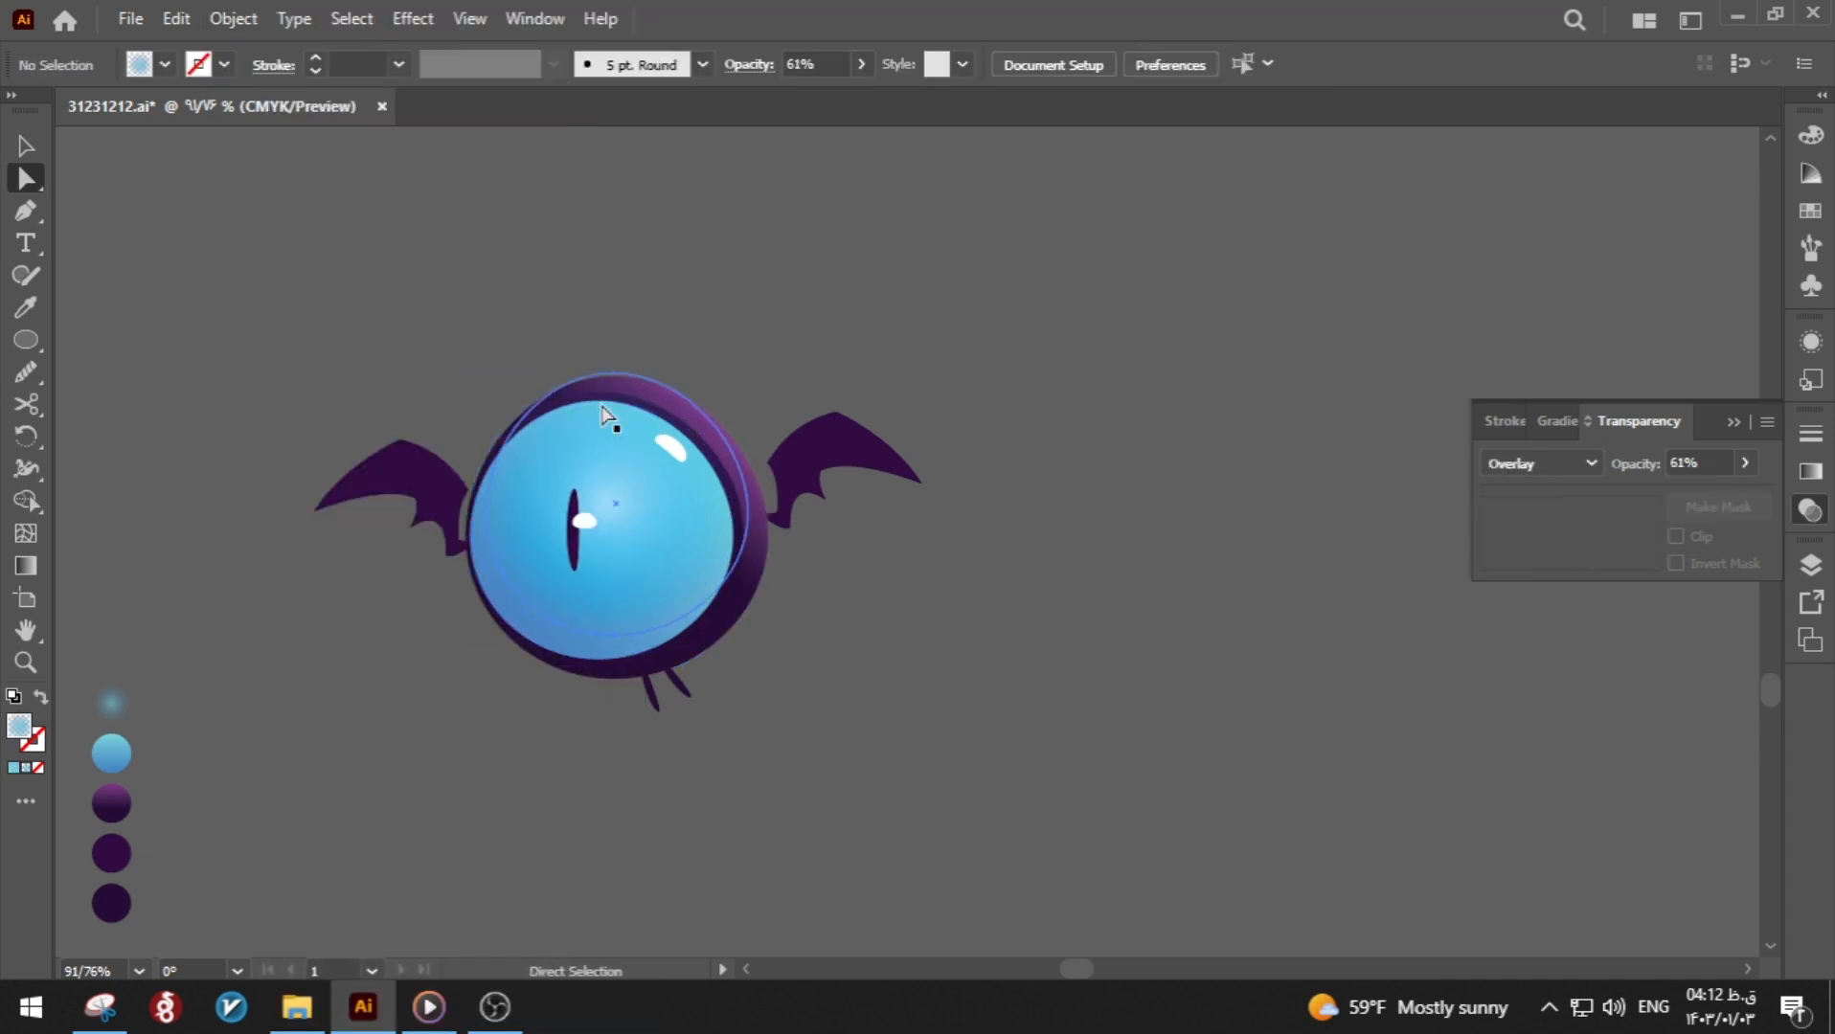
left_click(615, 406)
left_click(664, 325)
key("z")
left_click_drag(664, 326, 556, 335)
key("v")
key("ctrl+z")
key("ctrl+z")
key("ctrl+z")
key("ctrl+z")
key("ctrl+z")
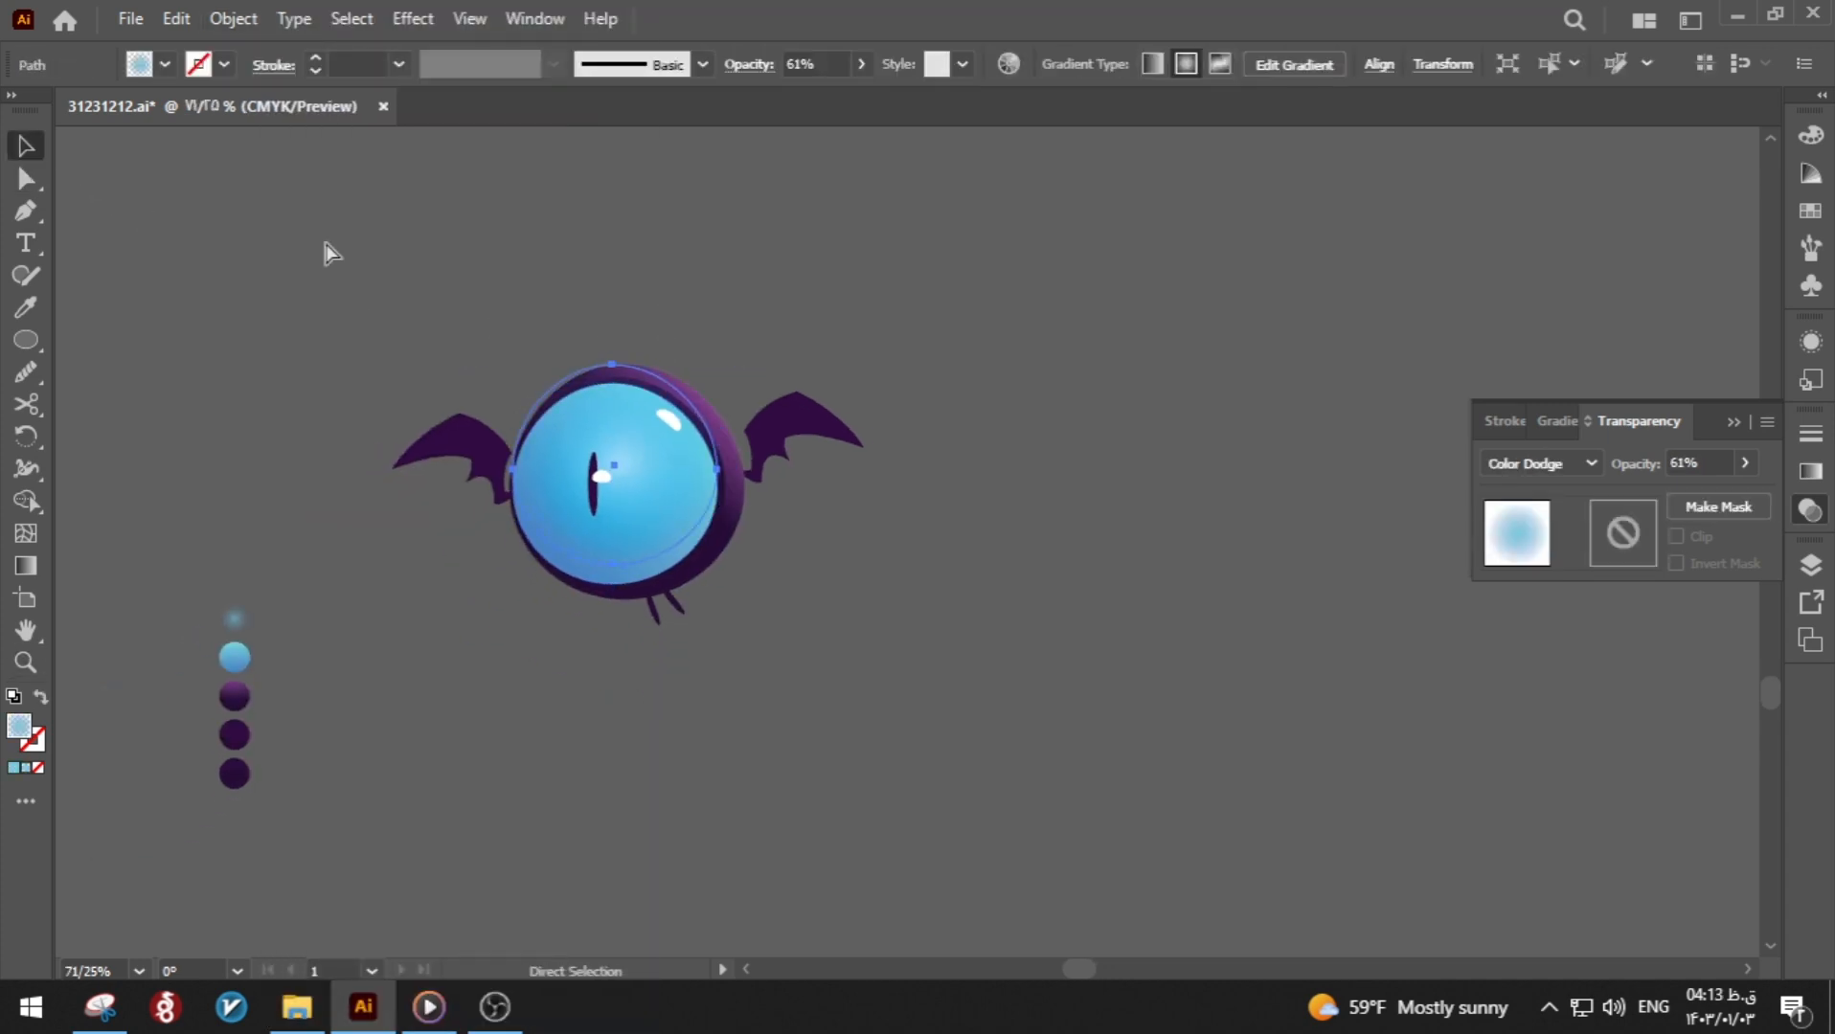
right_click(327, 312)
left_click(376, 325)
left_click(500, 471)
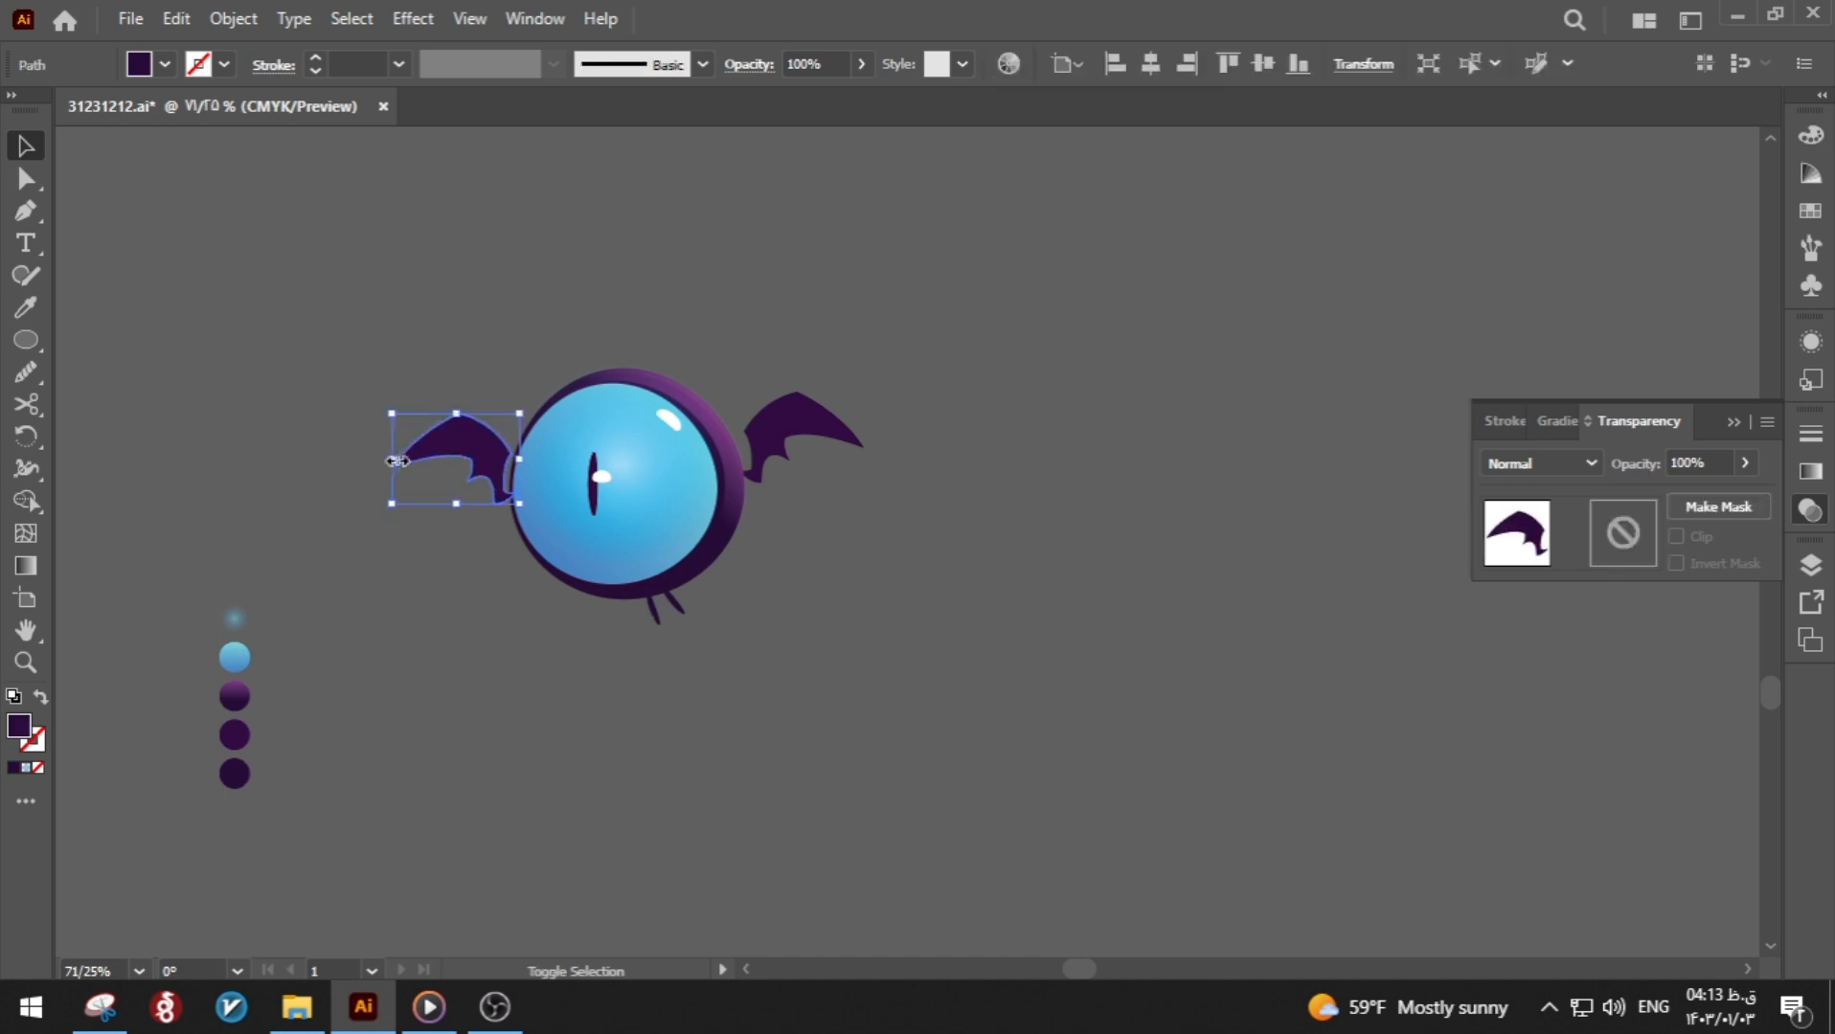
left_click_drag(369, 330, 890, 661)
left_click_drag(684, 595, 1196, 596)
key("Delete")
Step: Unlock all objects and duplicate the whole creature to its right
left_click(232, 19)
left_click(356, 232)
left_click_drag(364, 321, 891, 661)
left_click_drag(742, 509, 1292, 508)
left_click_drag(1245, 479, 1000, 490)
left_click(714, 354)
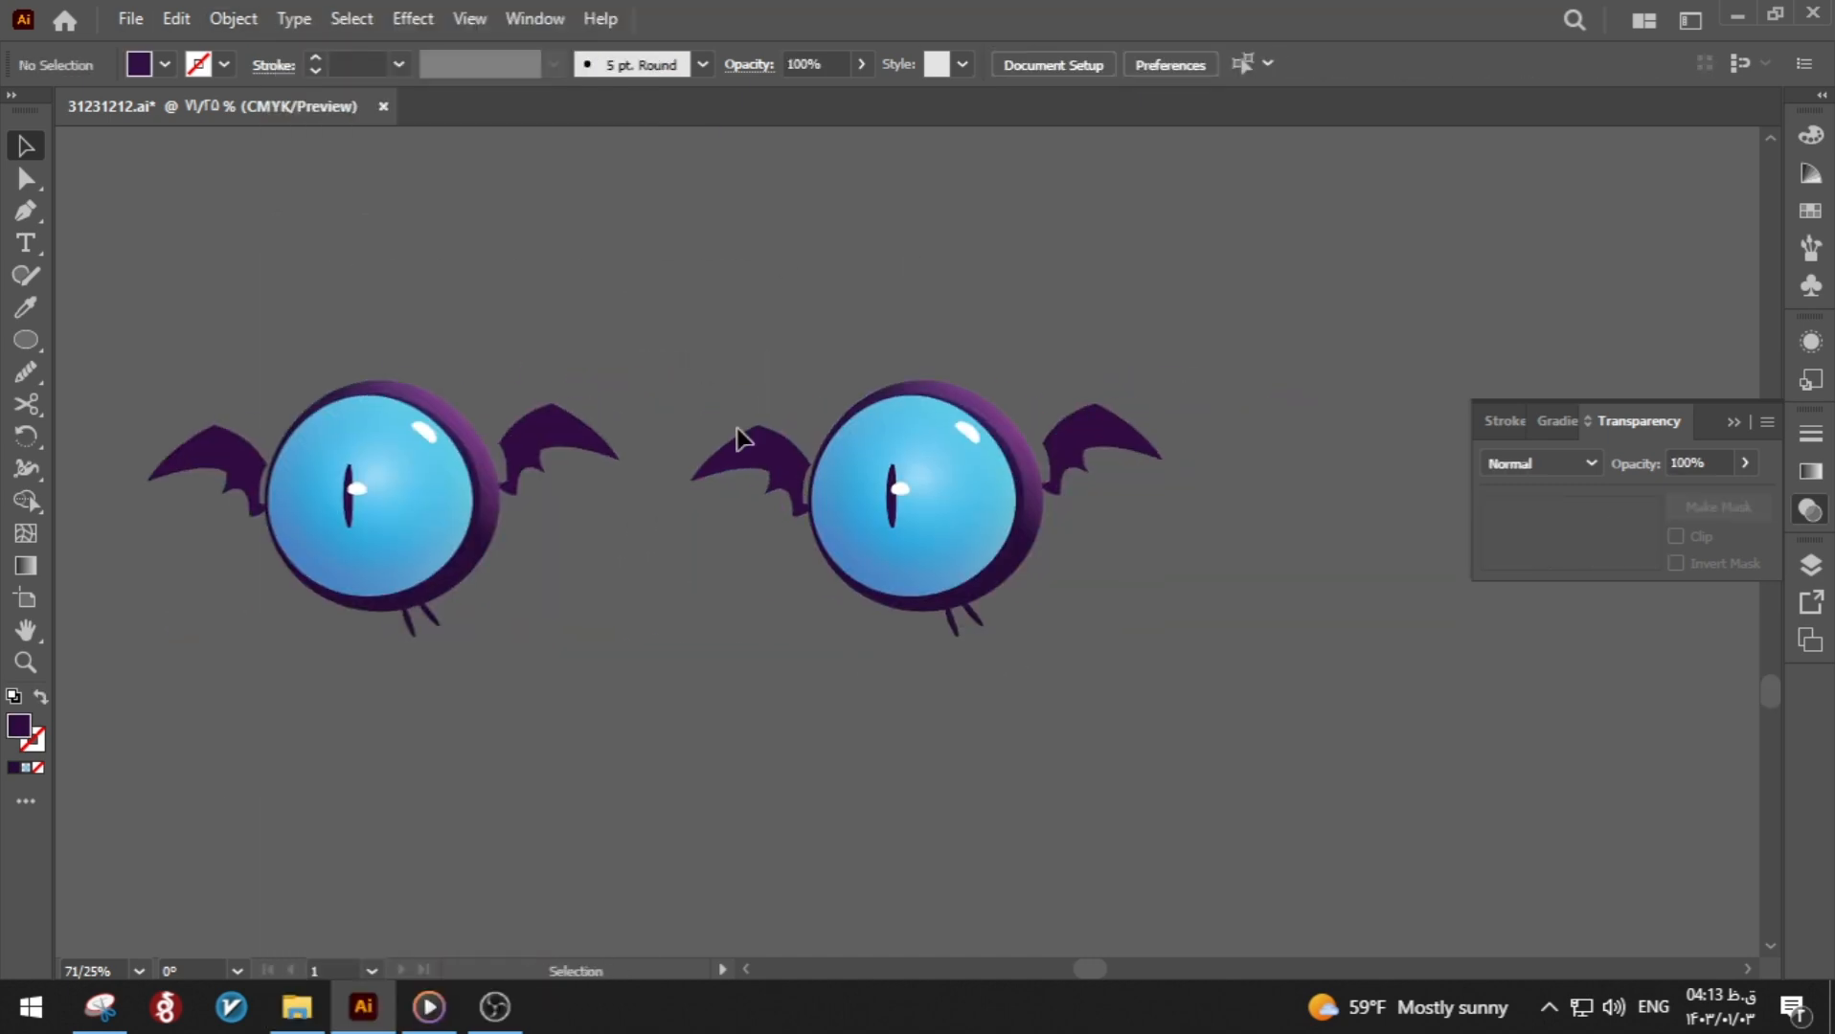
Step: Narrow the duplicate creature's wings and reposition them against its body
left_click(759, 446)
left_click(1097, 433, "shift")
left_click_drag(1162, 460, 1137, 460)
left_click_drag(1057, 436, 1071, 447)
left_click(1059, 341)
left_click_drag(752, 476, 725, 483)
left_click(739, 643)
key("z")
left_click_drag(754, 648, 723, 648)
key("a")
mouse_move(774, 512)
left_mouse_down()
mouse_move(901, 572)
mouse_move(745, 520)
left_mouse_up()
Step: Make the original creature's left and right wings slightly smaller
key("v")
left_click_drag(249, 503, 247, 503)
left_click(311, 670)
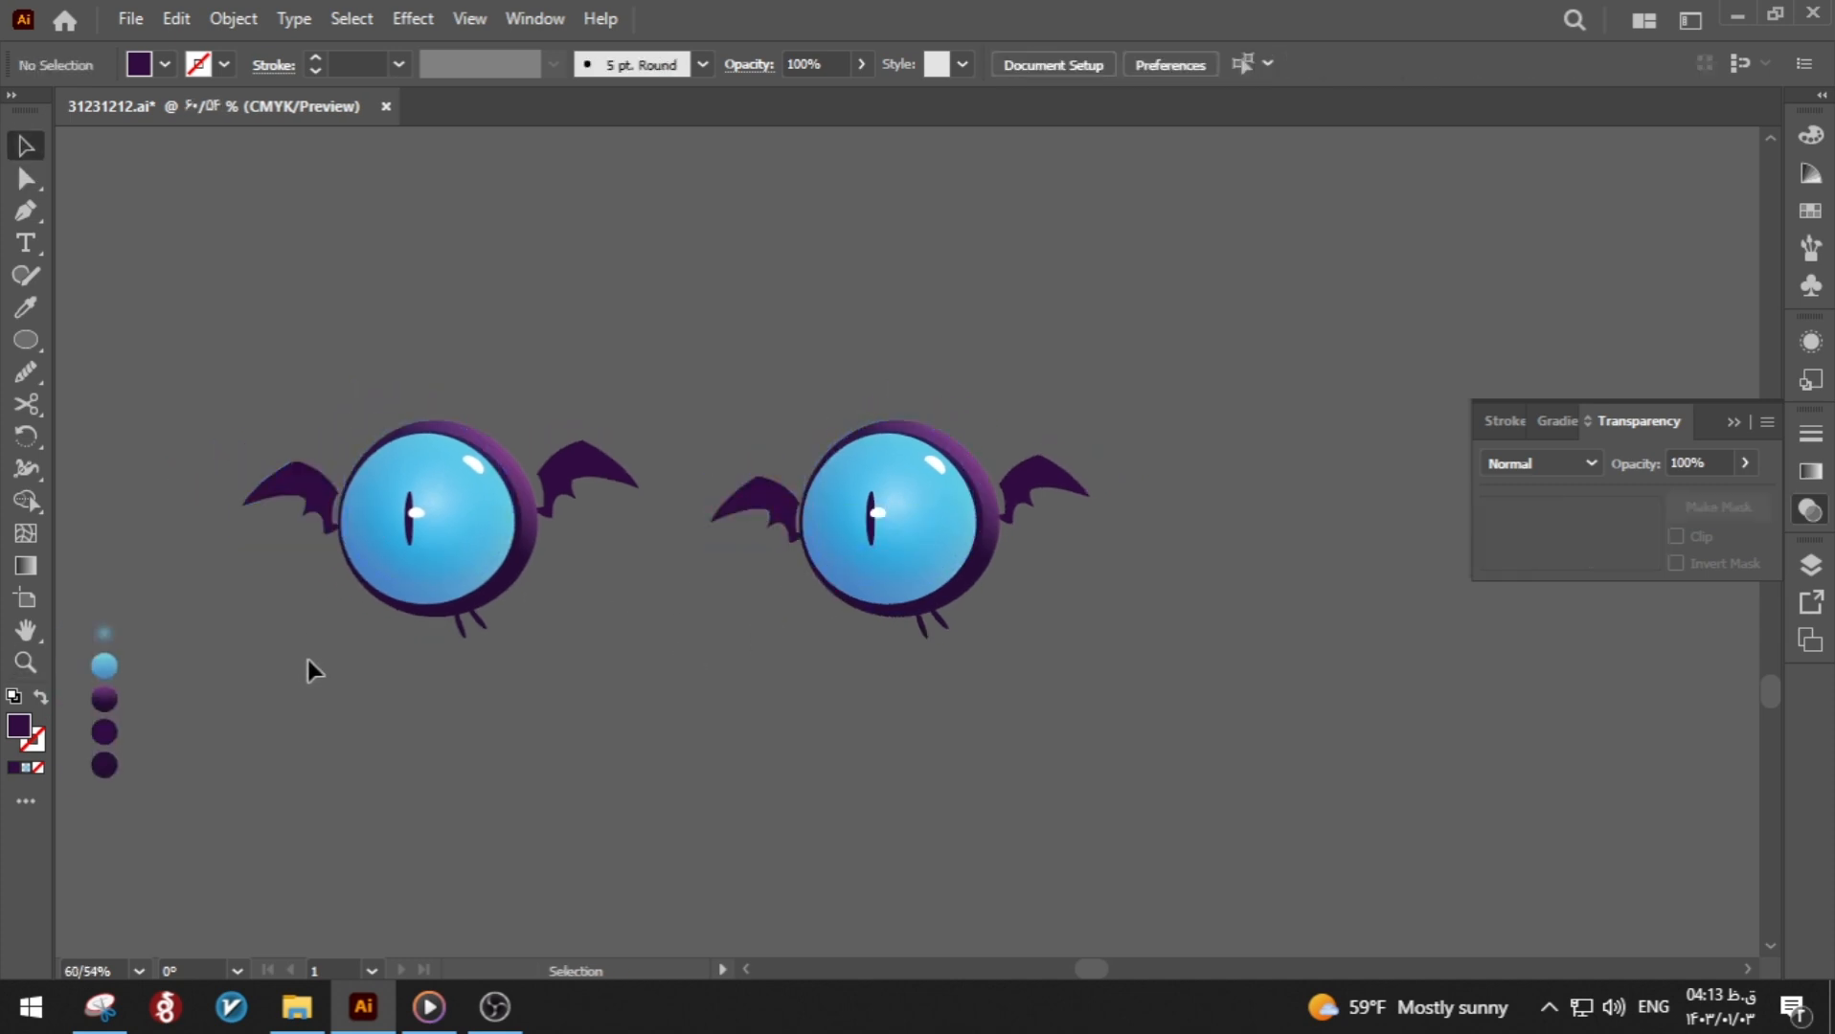
left_click(600, 466)
Step: Delete the duplicate creature
left_click(723, 416)
left_click_drag(723, 416, 1082, 661)
key("Delete")
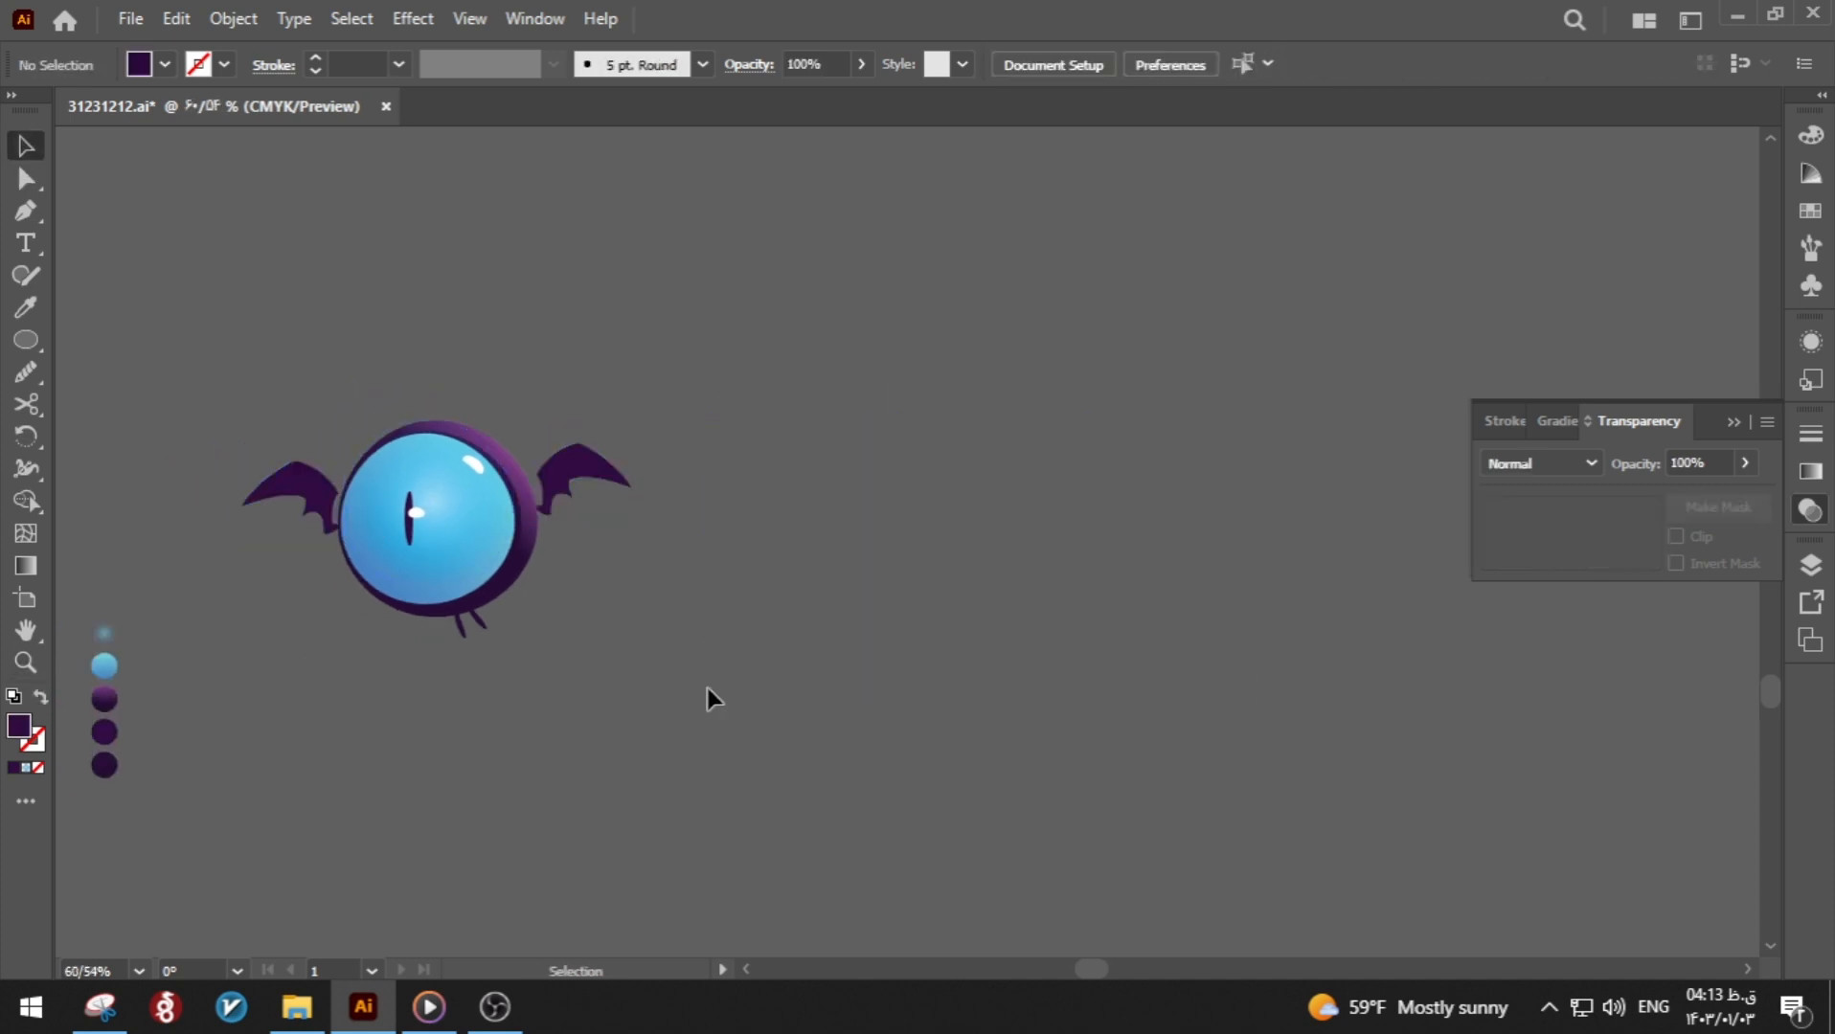
Step: Set the blue eye circle's blend mode to Color Dodge with 20% opacity
key("z")
left_click_drag(426, 598, 464, 599)
key("a")
left_click(1734, 421)
left_click(29, 148)
left_click(234, 19)
left_click(317, 233)
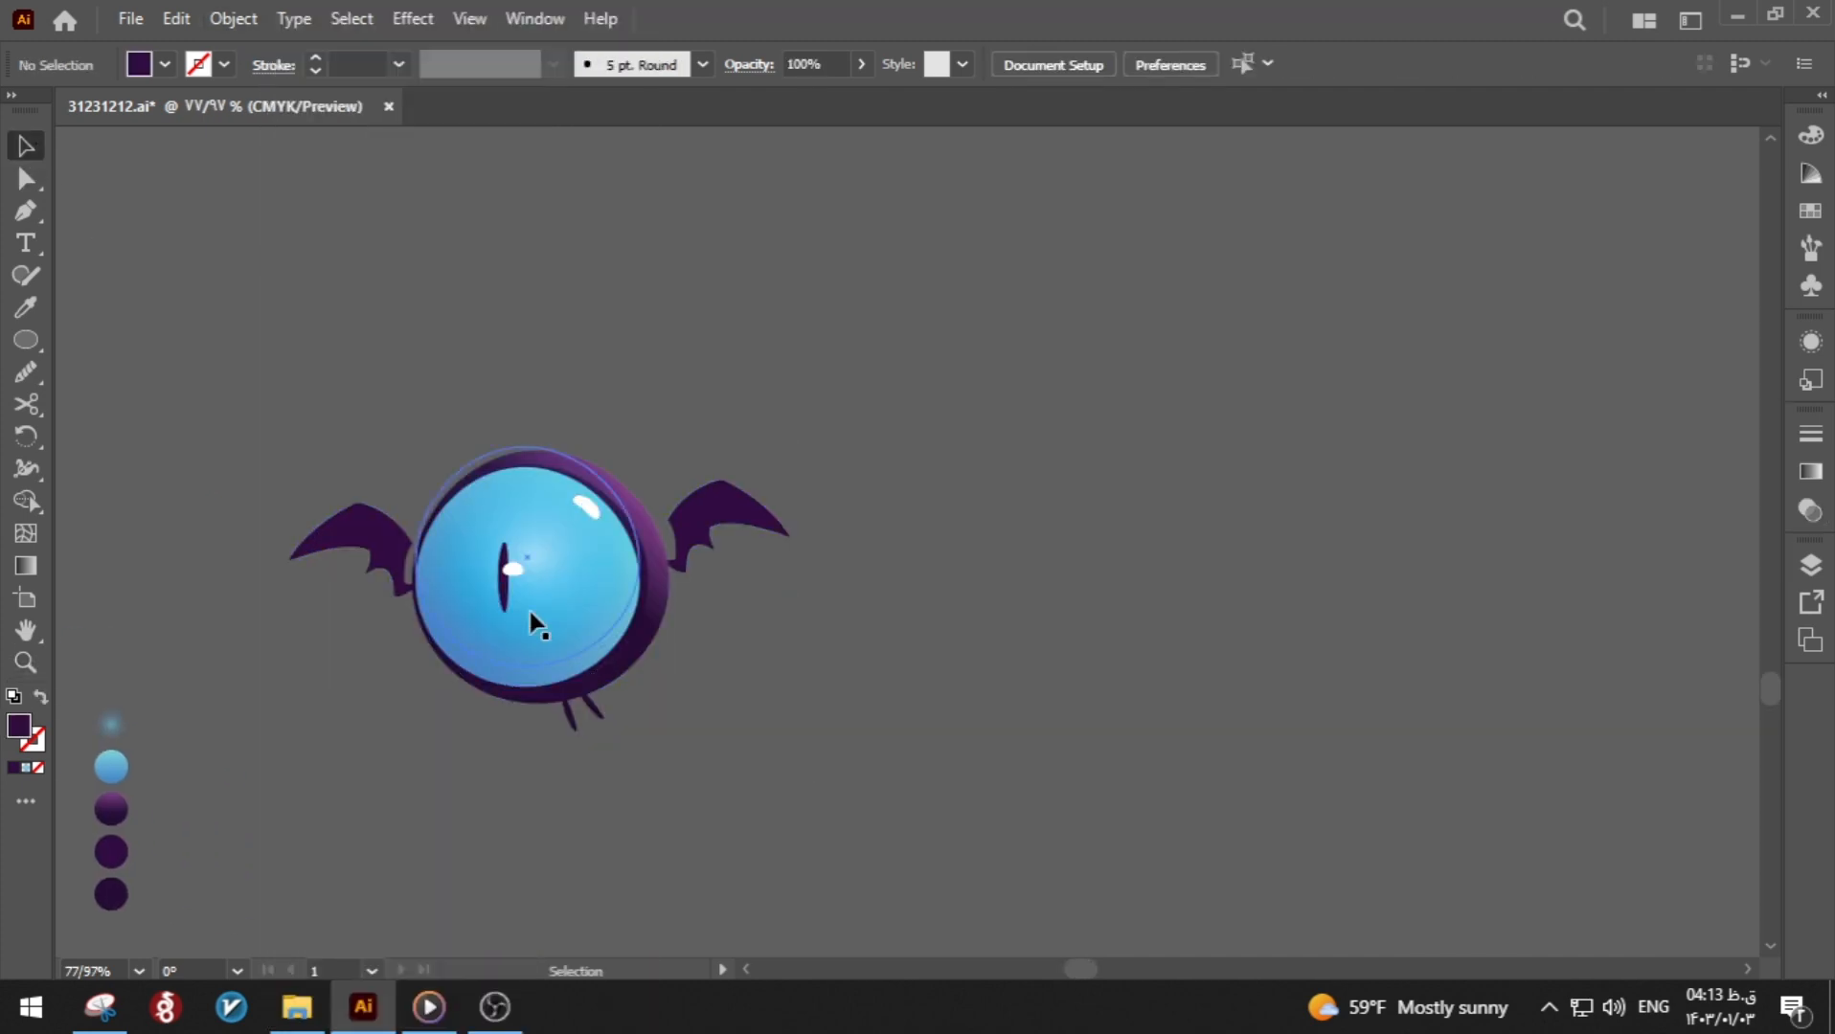
left_click(574, 630)
left_click(1809, 511)
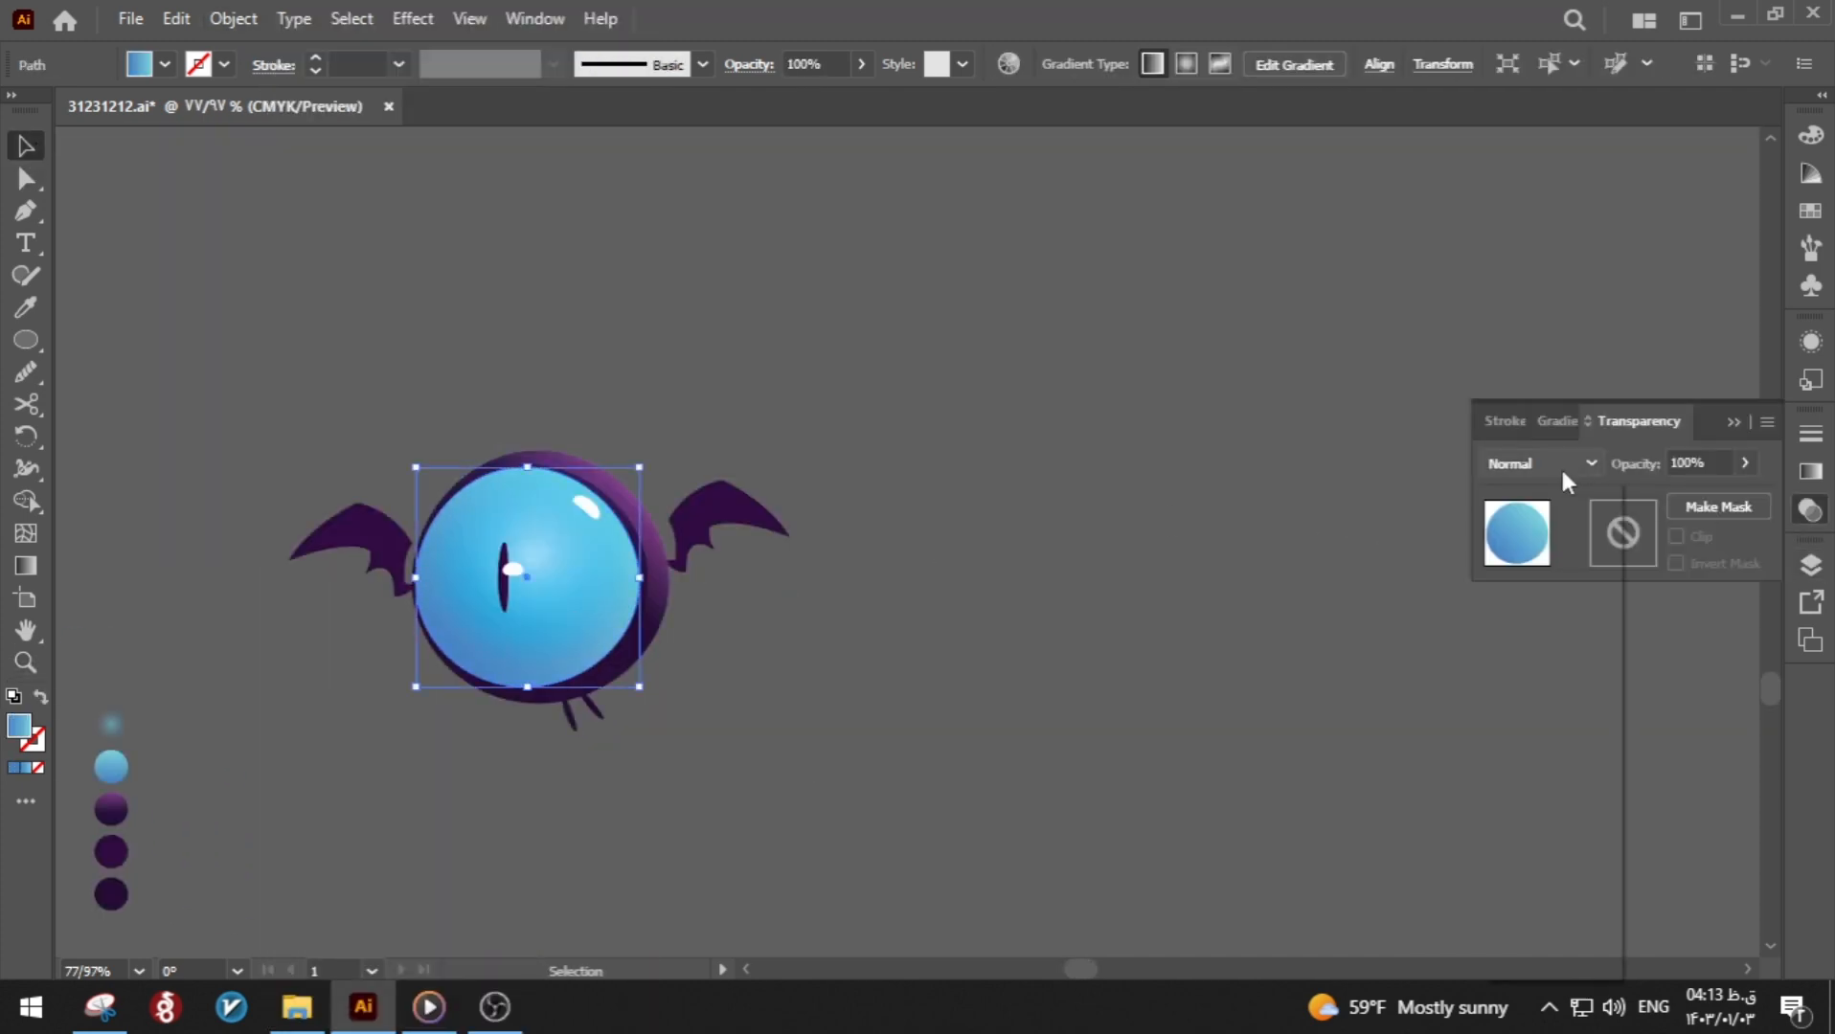
left_click(1536, 463)
left_click(1549, 716)
key("ctrl+z")
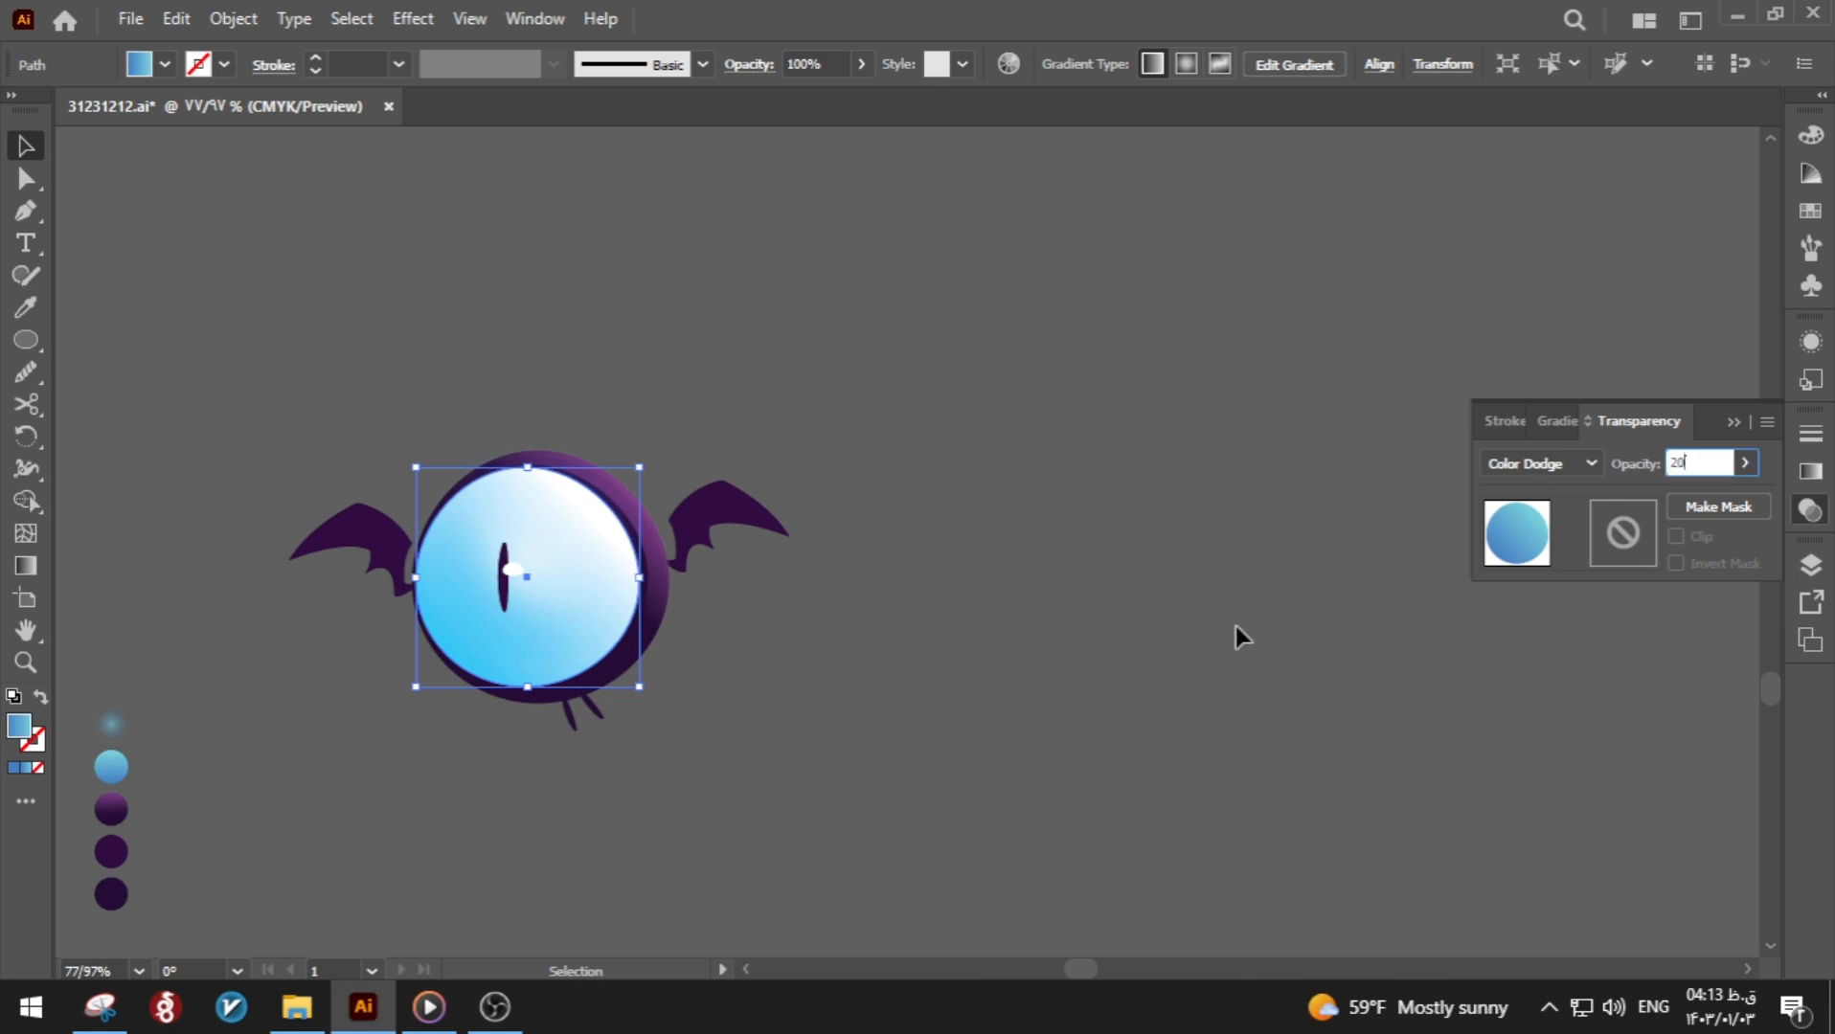
left_click(1237, 627)
Step: Paste a copy of the blue eye circle in front and set its blend mode to Overlay
left_click(558, 588)
key("ctrl+c")
key("ctrl+f")
left_click(1539, 464)
left_click(1550, 714)
left_click(1072, 647)
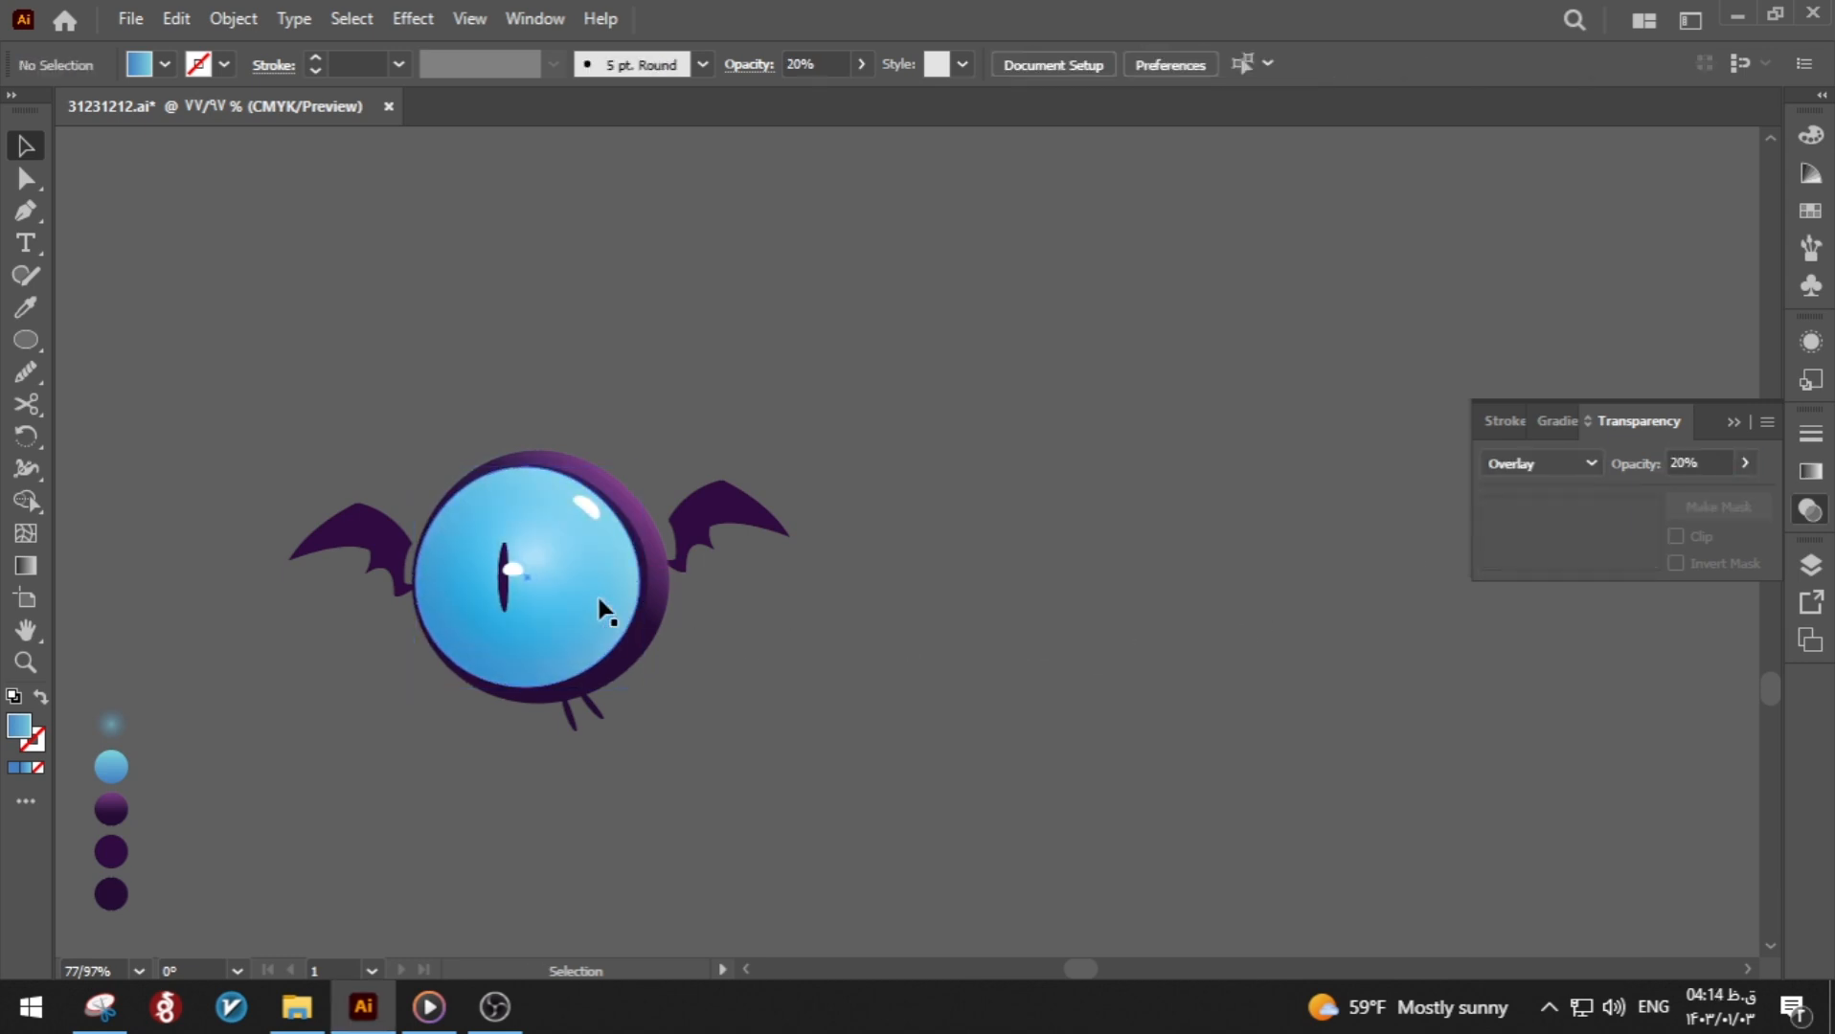
Step: Move a translucent eye circle onto the empty canvas beside the creature and change the blend mode of the circle left on the eye
left_click_drag(603, 613, 1097, 705)
left_click(233, 18)
left_click(364, 227)
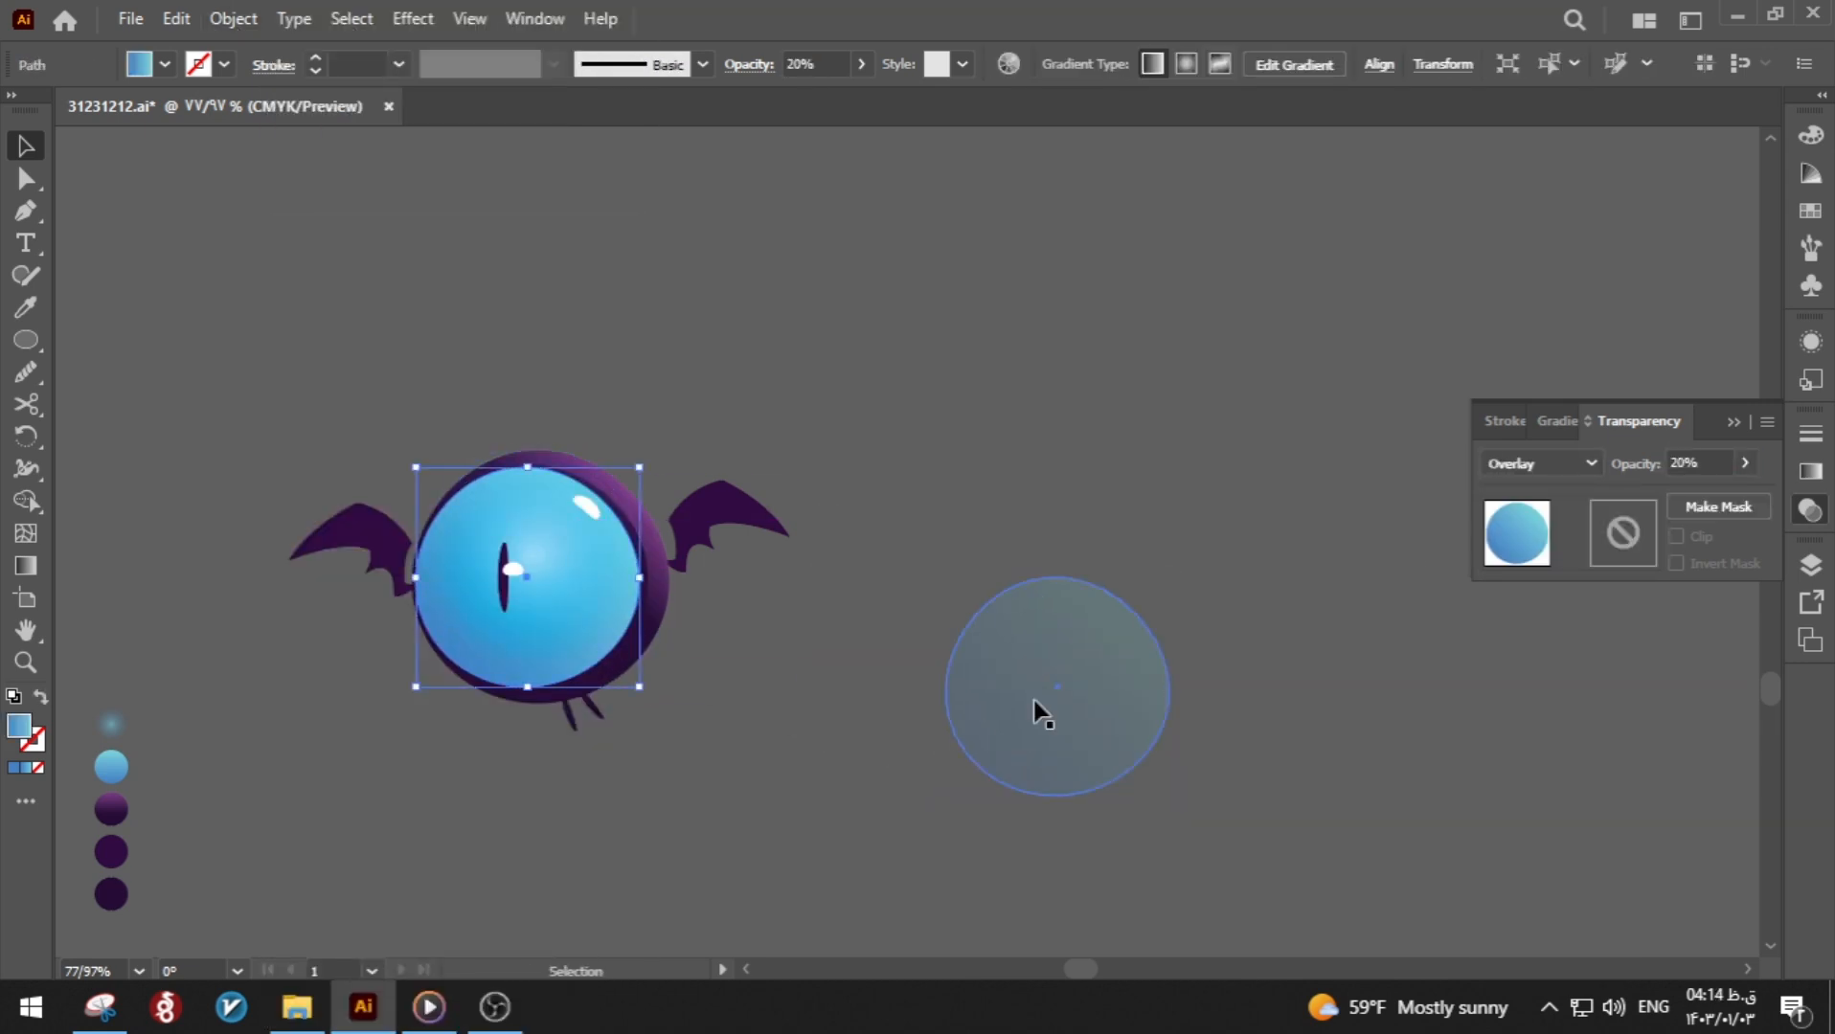
left_click(1541, 464)
left_click(1543, 676)
Step: Try reversing the gradient direction of the overlay circle on the eye
left_click(1557, 422)
left_click(1500, 562)
left_click(1499, 562)
left_click(1500, 562)
left_click(1499, 562)
Step: Delete the spare circle beside the creature and fade the eye overlay's light-blue gradient stop to 0% opacity
left_click_drag(1224, 553, 1012, 745)
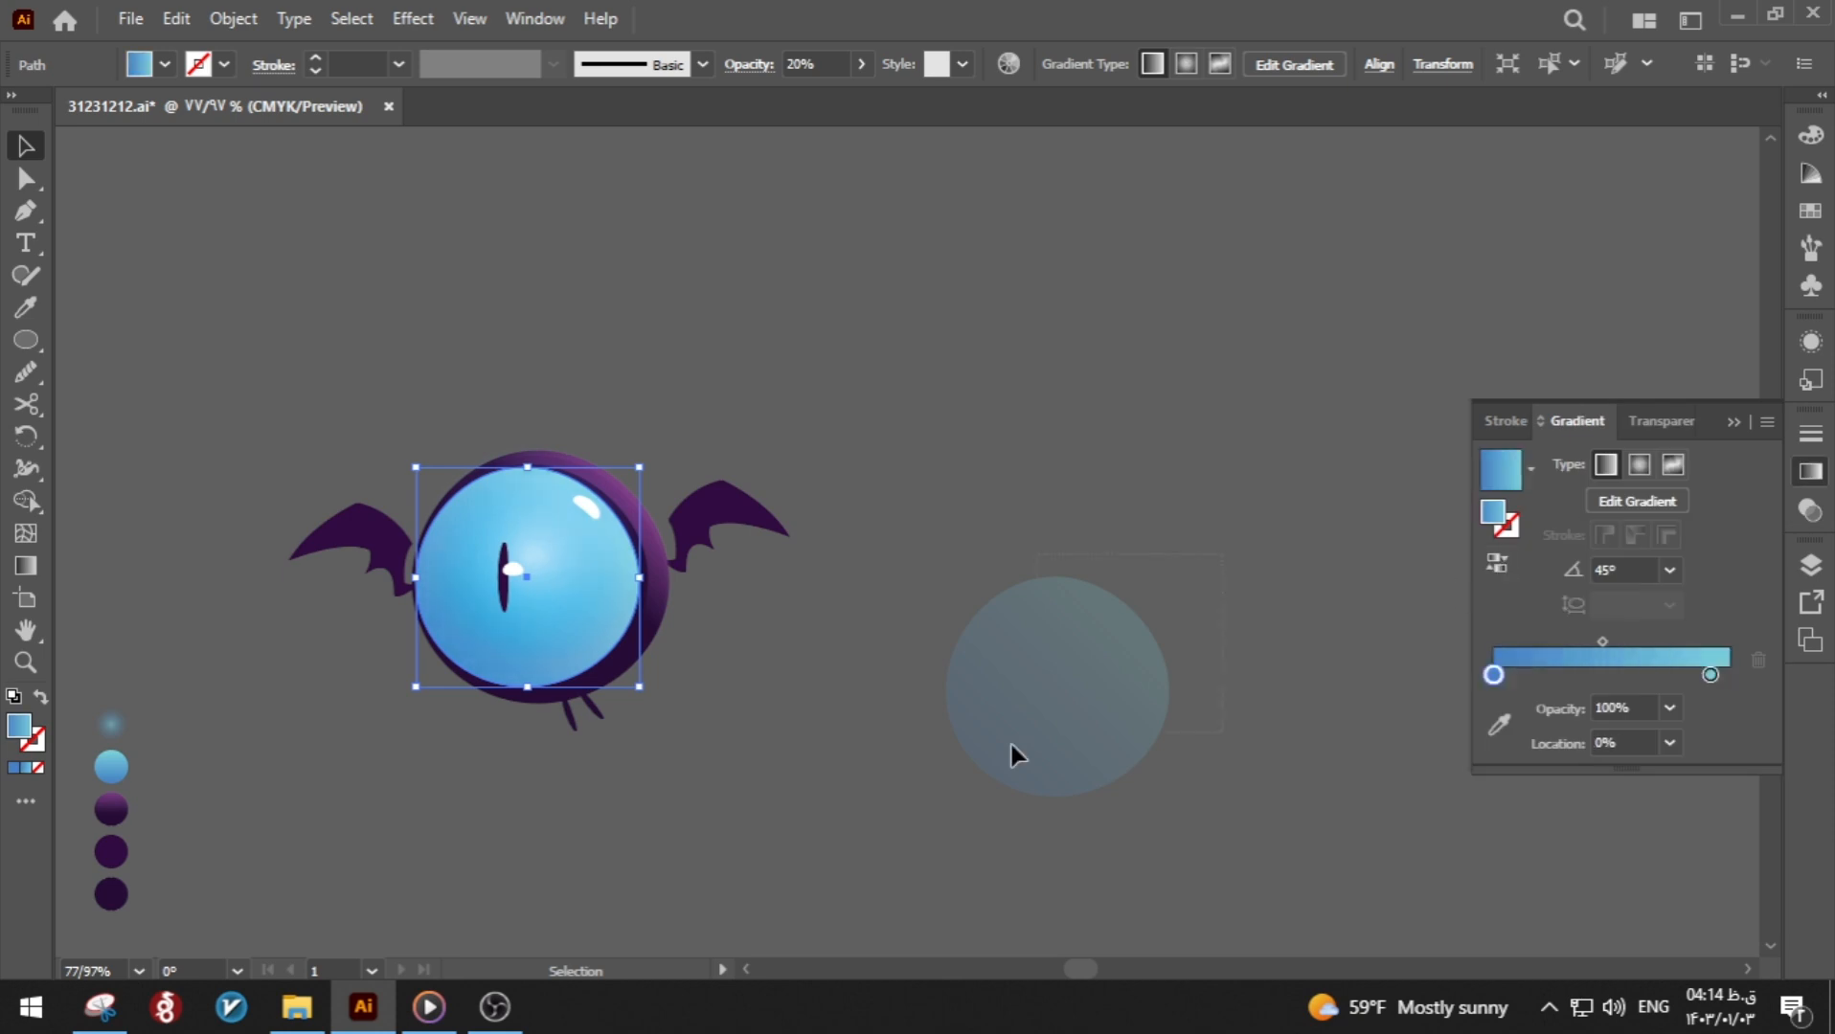
key("Delete")
left_click(586, 683)
left_click(1711, 675)
left_click(1669, 707)
left_click(1694, 387)
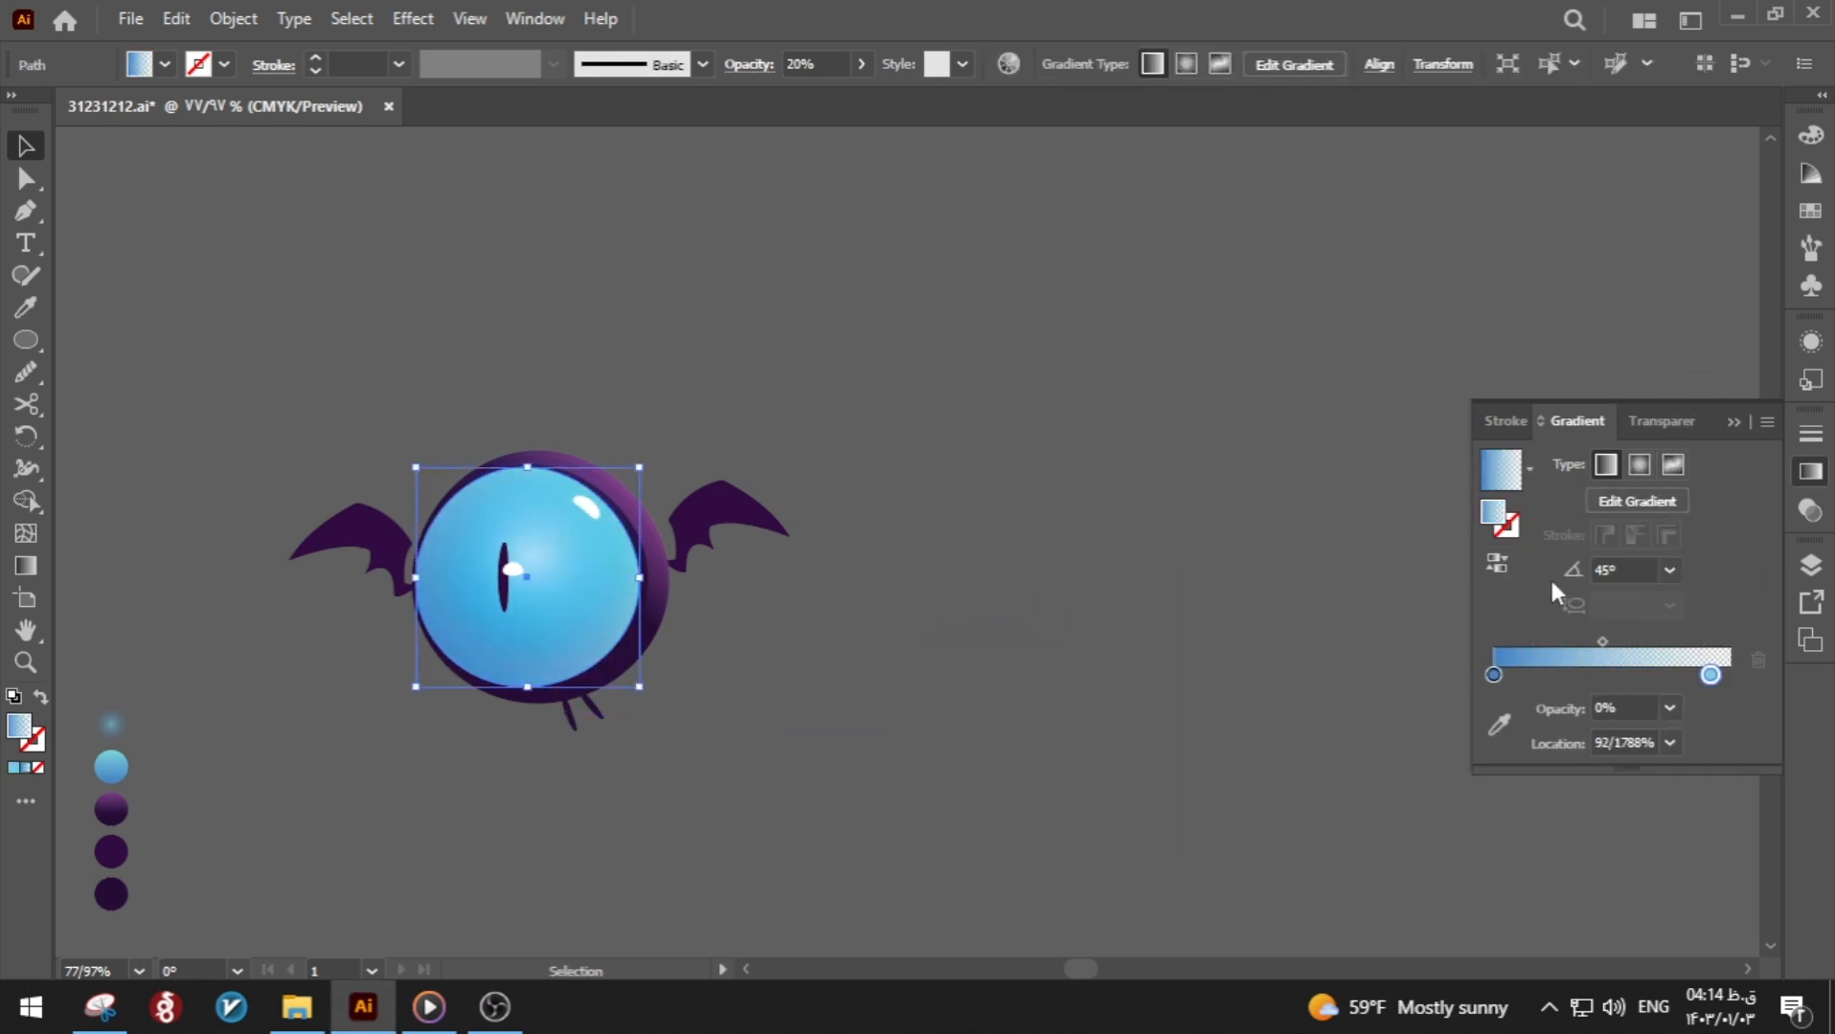
Step: Change the blend mode of the fading gradient overlay on the eye
left_click(1660, 422)
left_click(1545, 464)
left_click(1543, 554)
left_click(673, 728)
Step: Shrink the radial glow circle in width and height so it sits within the upper part of the eye
left_click(562, 594)
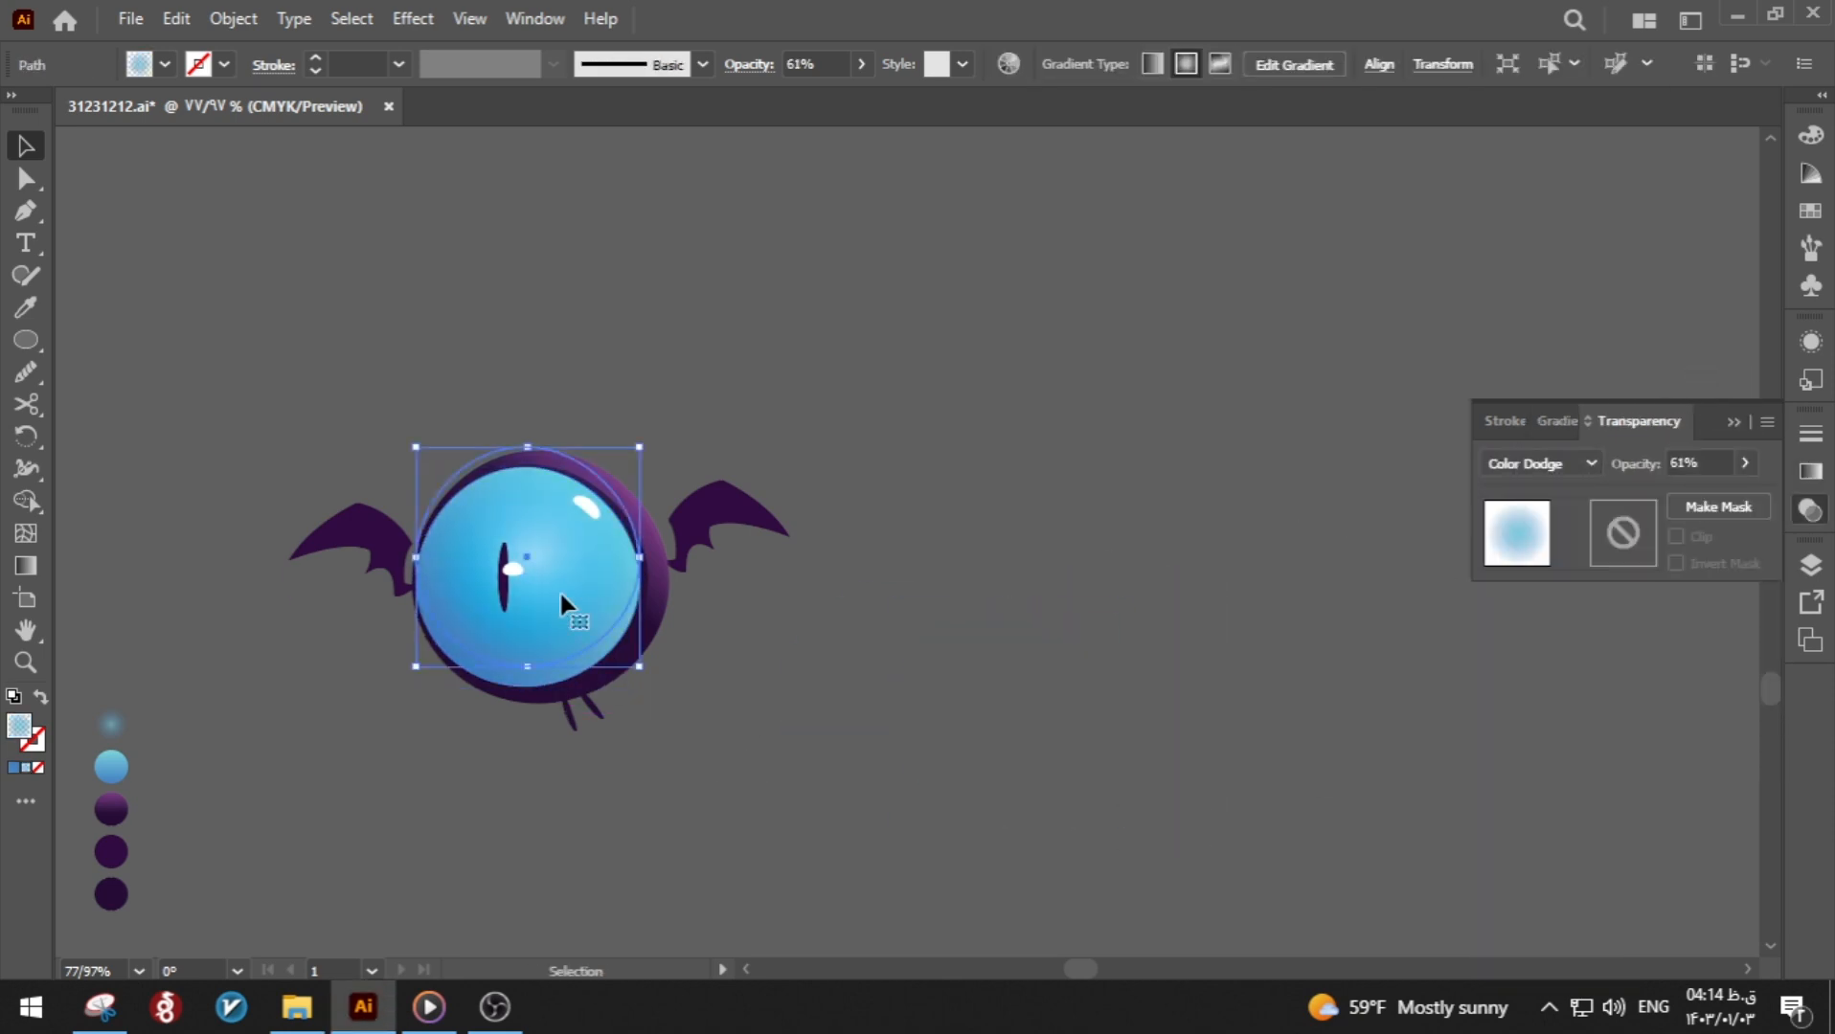
left_click_drag(640, 557, 588, 545)
left_click_drag(540, 439, 539, 467)
left_click(771, 396)
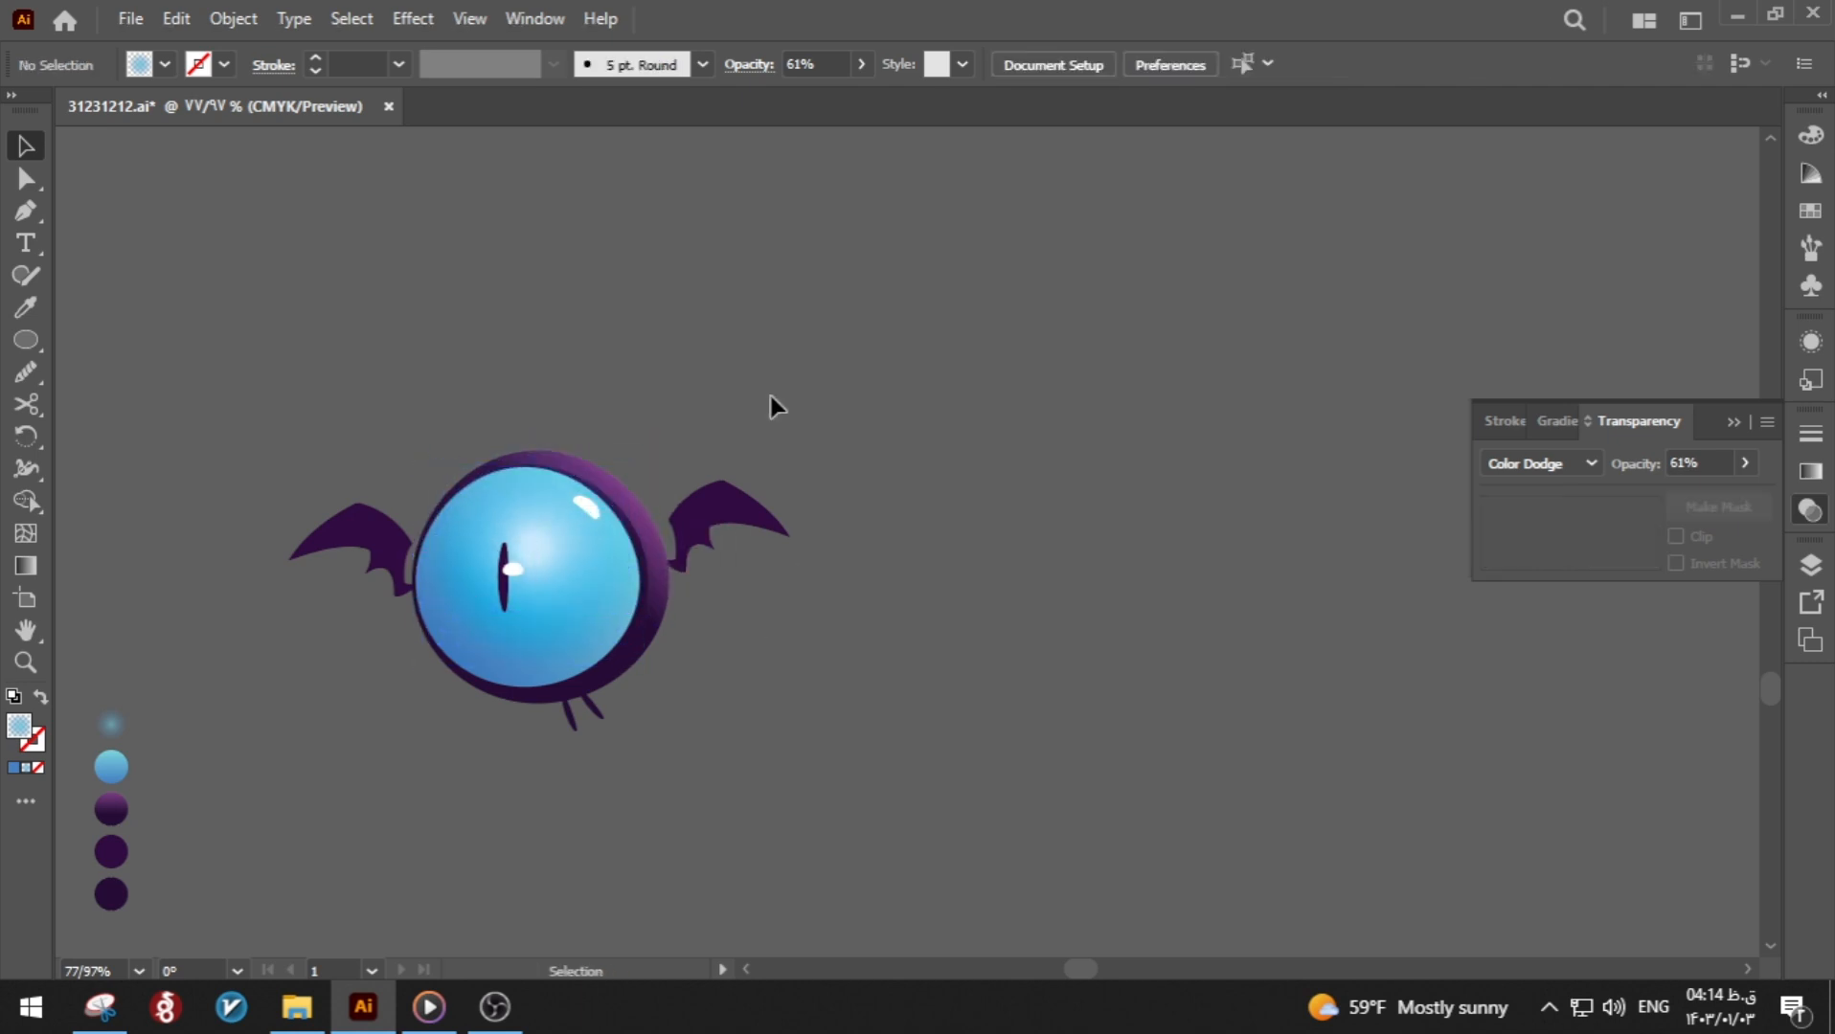
Step: Move the inner stop of the glow's radial gradient toward its outer edge
left_click(586, 548)
left_click(1809, 471)
mouse_move(1728, 675)
left_mouse_down()
mouse_move(1609, 676)
mouse_move(1729, 676)
left_mouse_up()
left_click_drag(1495, 675, 1664, 675)
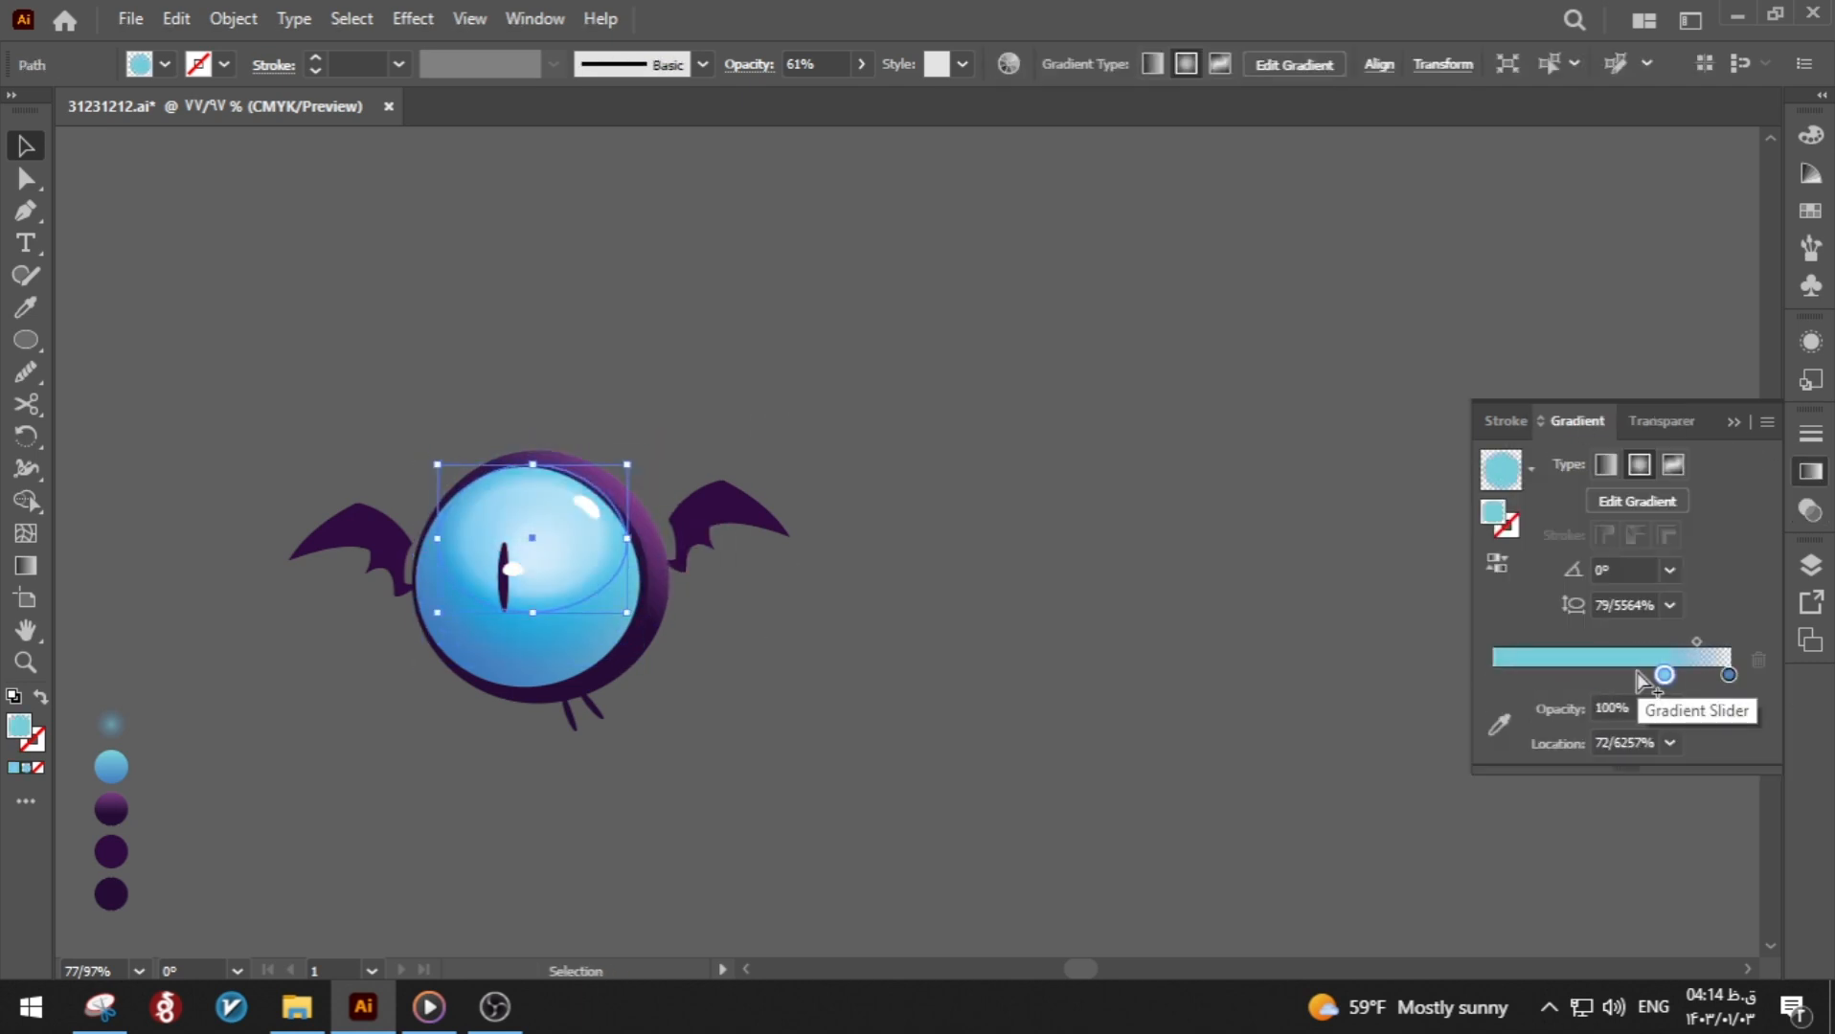
Step: Try the eye glow at 20% opacity and settle on 40%
left_click(1660, 421)
left_click_drag(1709, 464, 1434, 468)
type("20")
left_click(1367, 537)
left_click(574, 541)
type("40")
left_click(1049, 626)
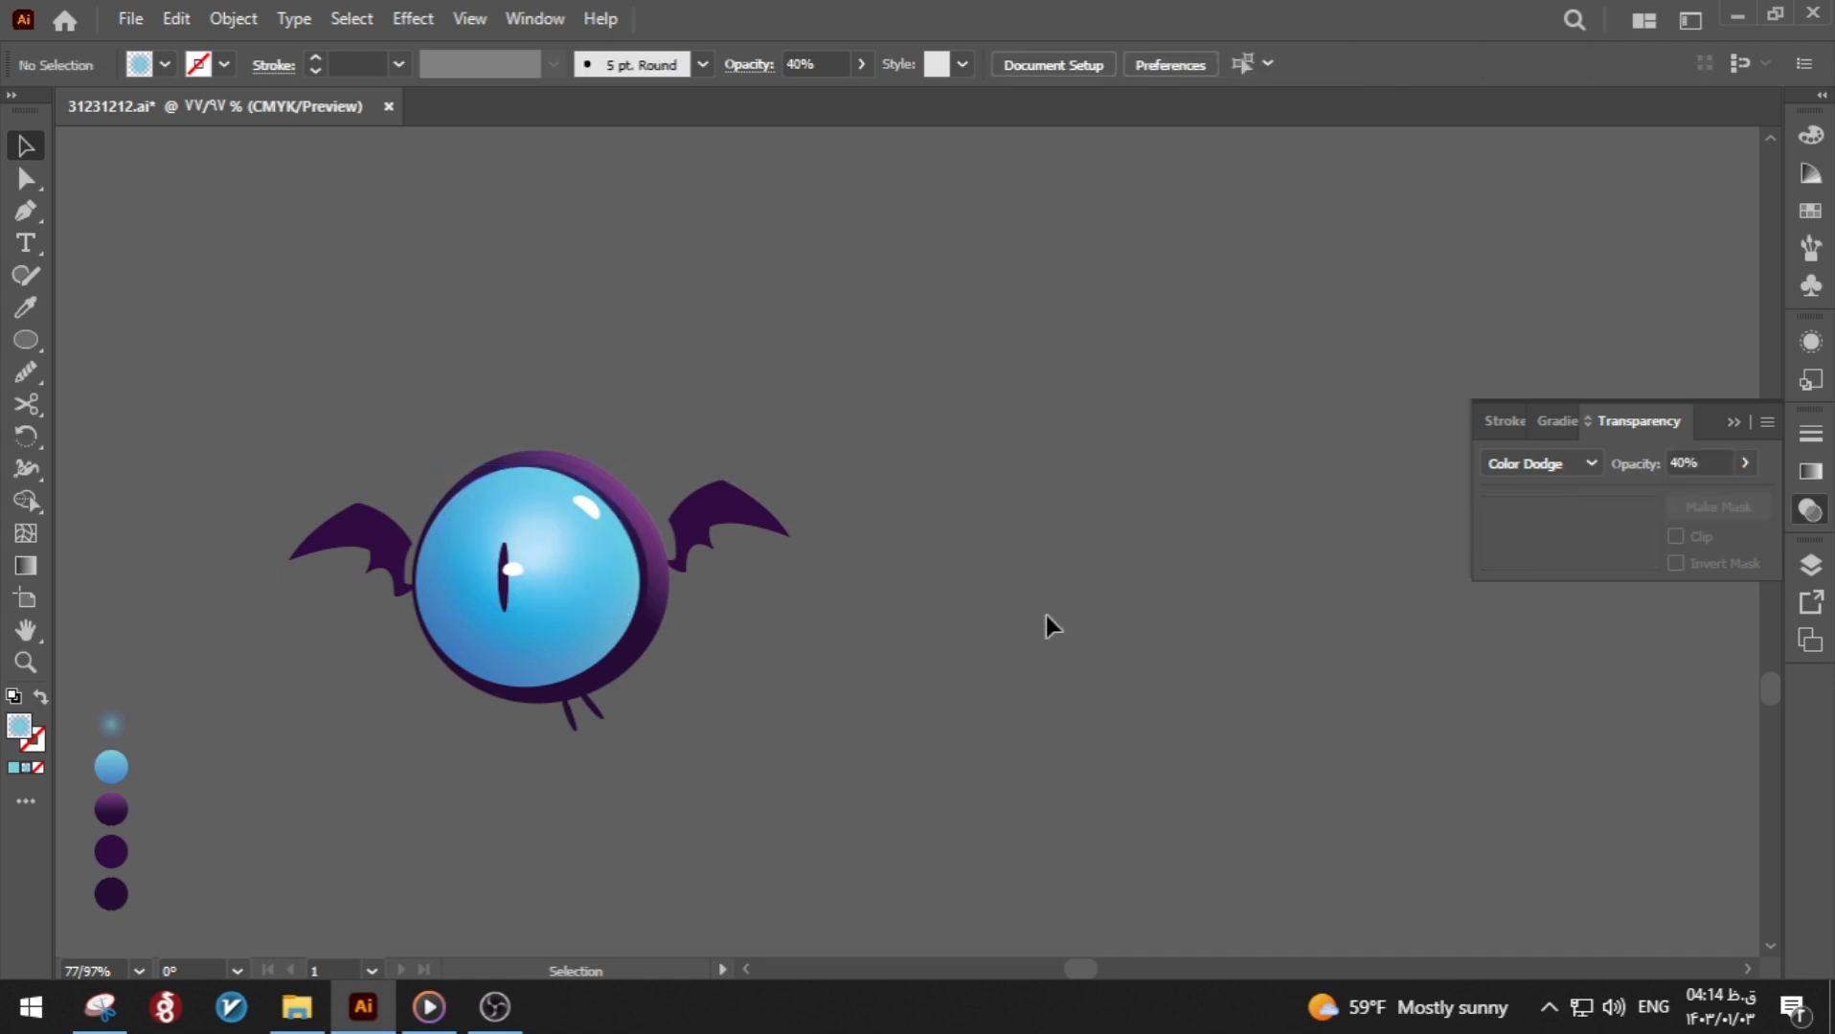
Step: Try Overlay as the eye glow's blend mode and return it to Color Dodge
left_click(1544, 463)
left_click(1542, 719)
left_click(1053, 613)
left_click(599, 532)
left_click(1544, 464)
left_click(1551, 680)
left_click(1245, 613)
Step: Set the eye glow's opacity to 30%
left_click(589, 532)
left_click(1744, 464)
left_click(1617, 462)
type("30")
left_click(1054, 613)
Step: Try moving the layered eye circles off the body, and undo the moves
left_click_drag(950, 647, 957, 742)
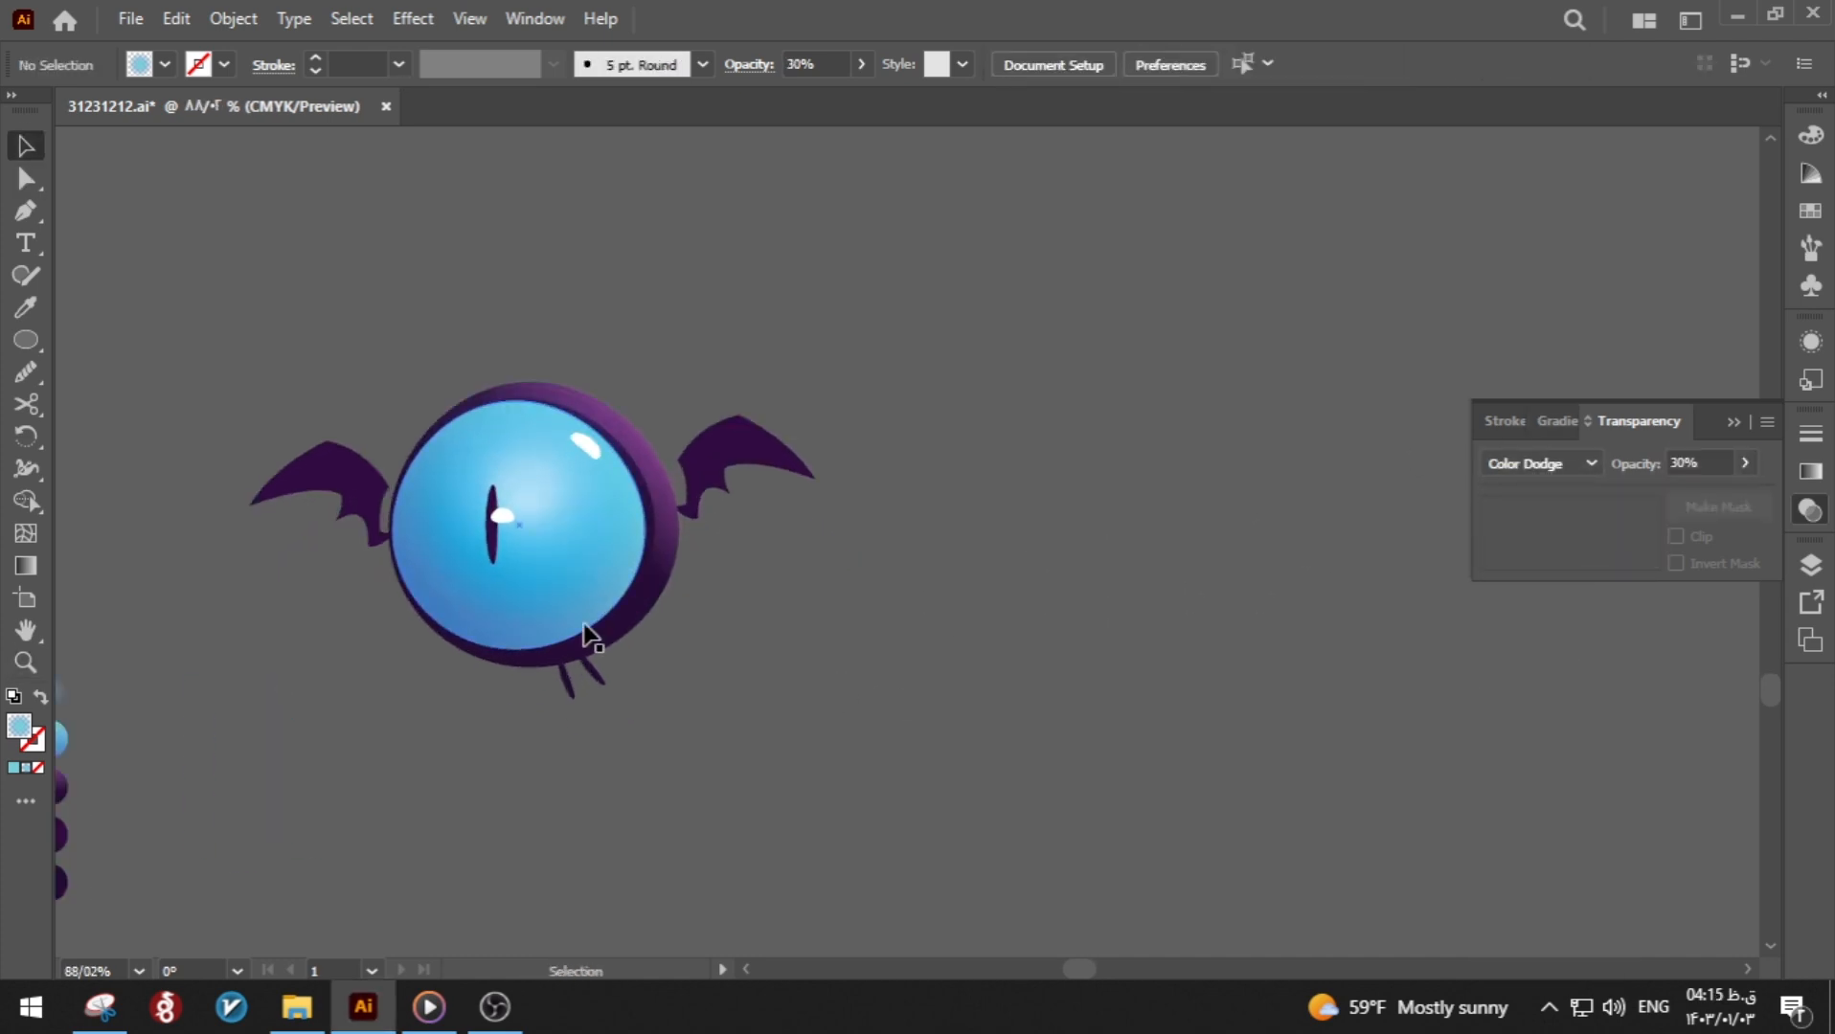
left_click_drag(580, 627, 1122, 689)
left_click_drag(527, 647, 1031, 669)
key("ctrl+z")
left_click(888, 741)
key("ctrl+z")
key("ctrl+z")
left_click(939, 695)
Step: Move the light-blue stop of the eye's linear gradient inward to about 64%
left_click_drag(561, 648, 842, 694)
left_click(611, 644)
key("ctrl+F9")
left_click_drag(1719, 675, 1617, 682)
left_click(1258, 679)
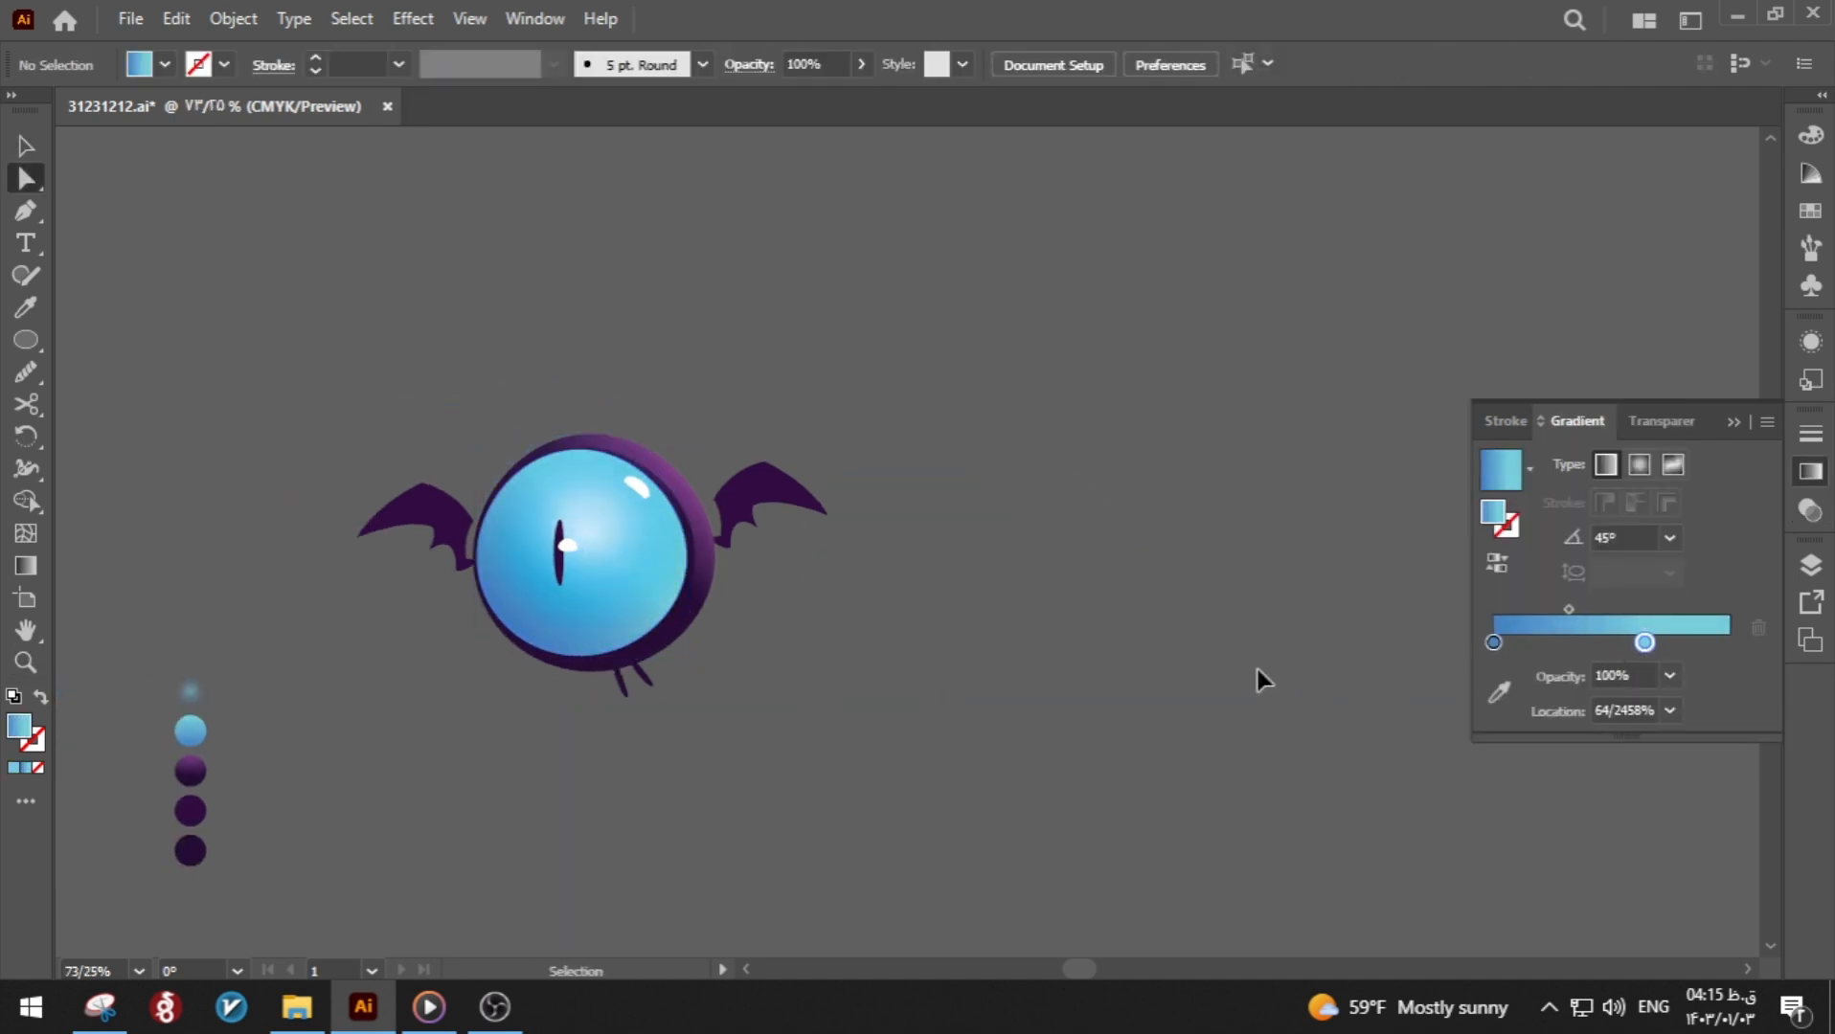
Step: Undo and redo the eye's gradient change to compare, and set its light-blue stop to about 69%
key("ctrl+z")
right_click(892, 646)
left_click(1012, 99)
left_click(1003, 373)
key("ctrl+z")
left_click(1003, 371)
right_click(1004, 370)
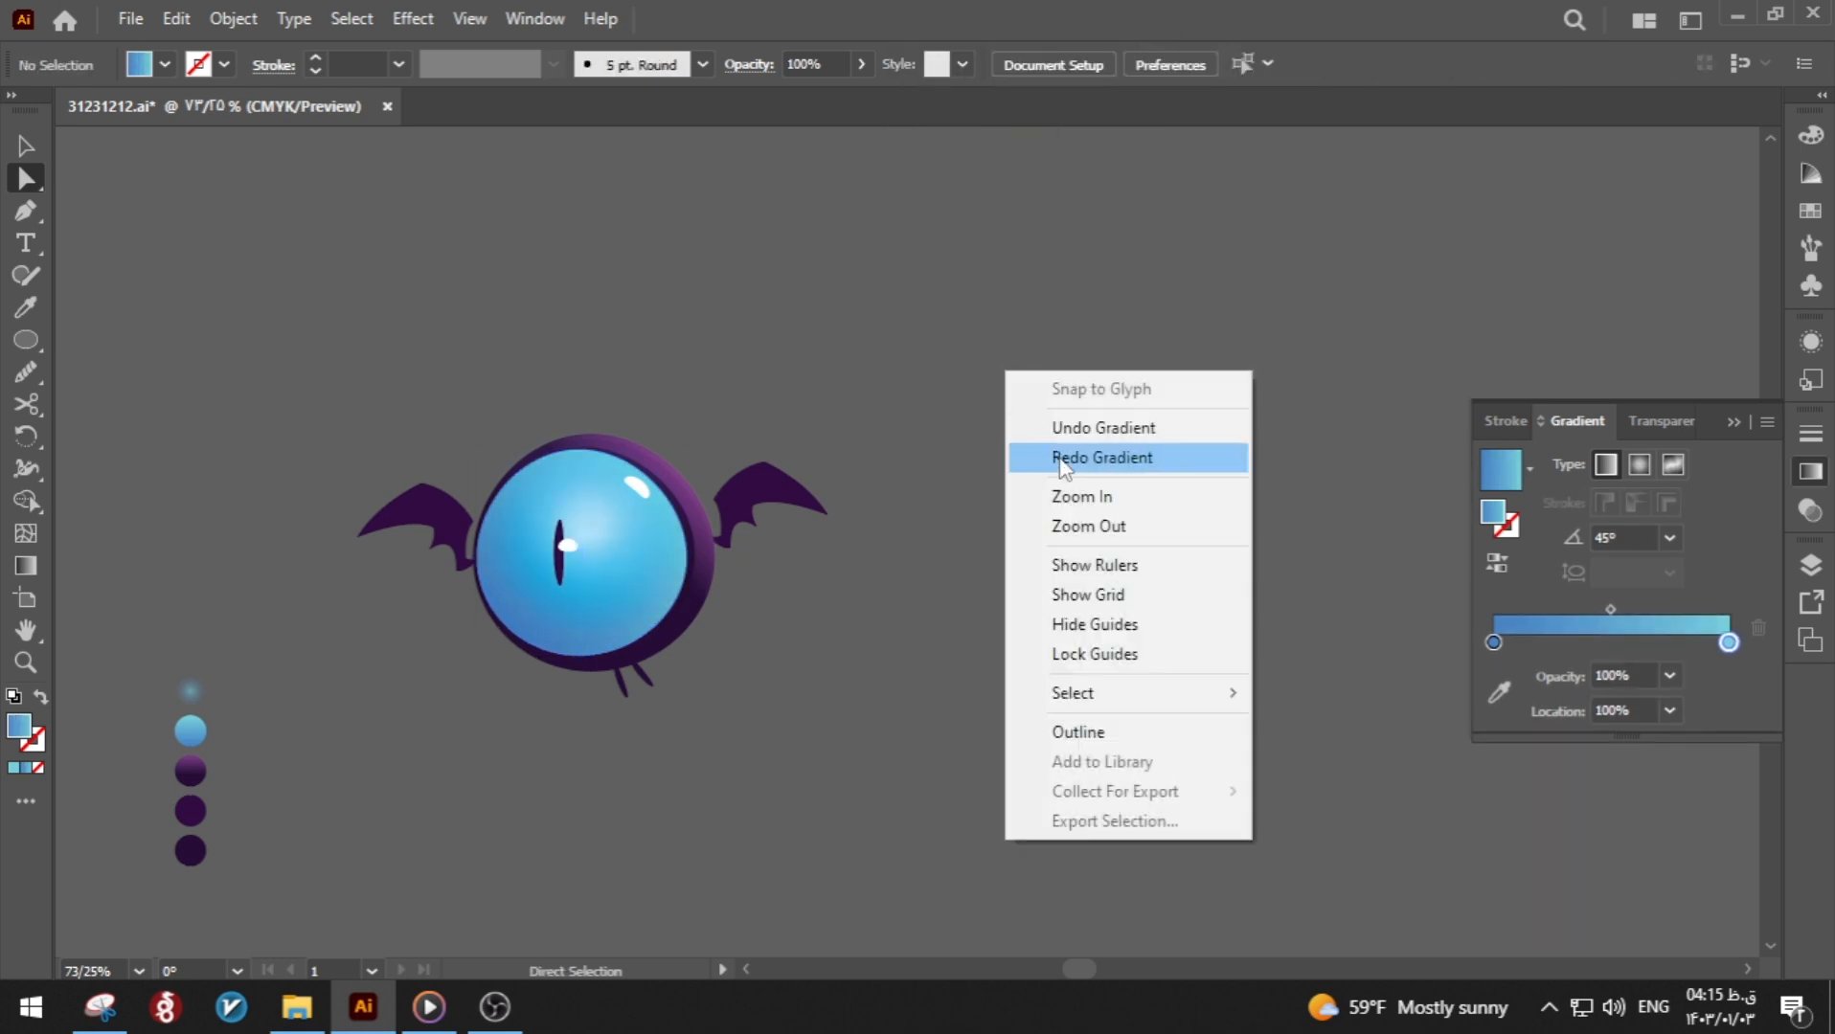
left_click(1061, 461)
left_click_drag(1645, 676, 1662, 677)
Step: Add the two-line text "art 161" and "youtube channel" beside the creature
left_click(26, 146)
left_click(26, 244)
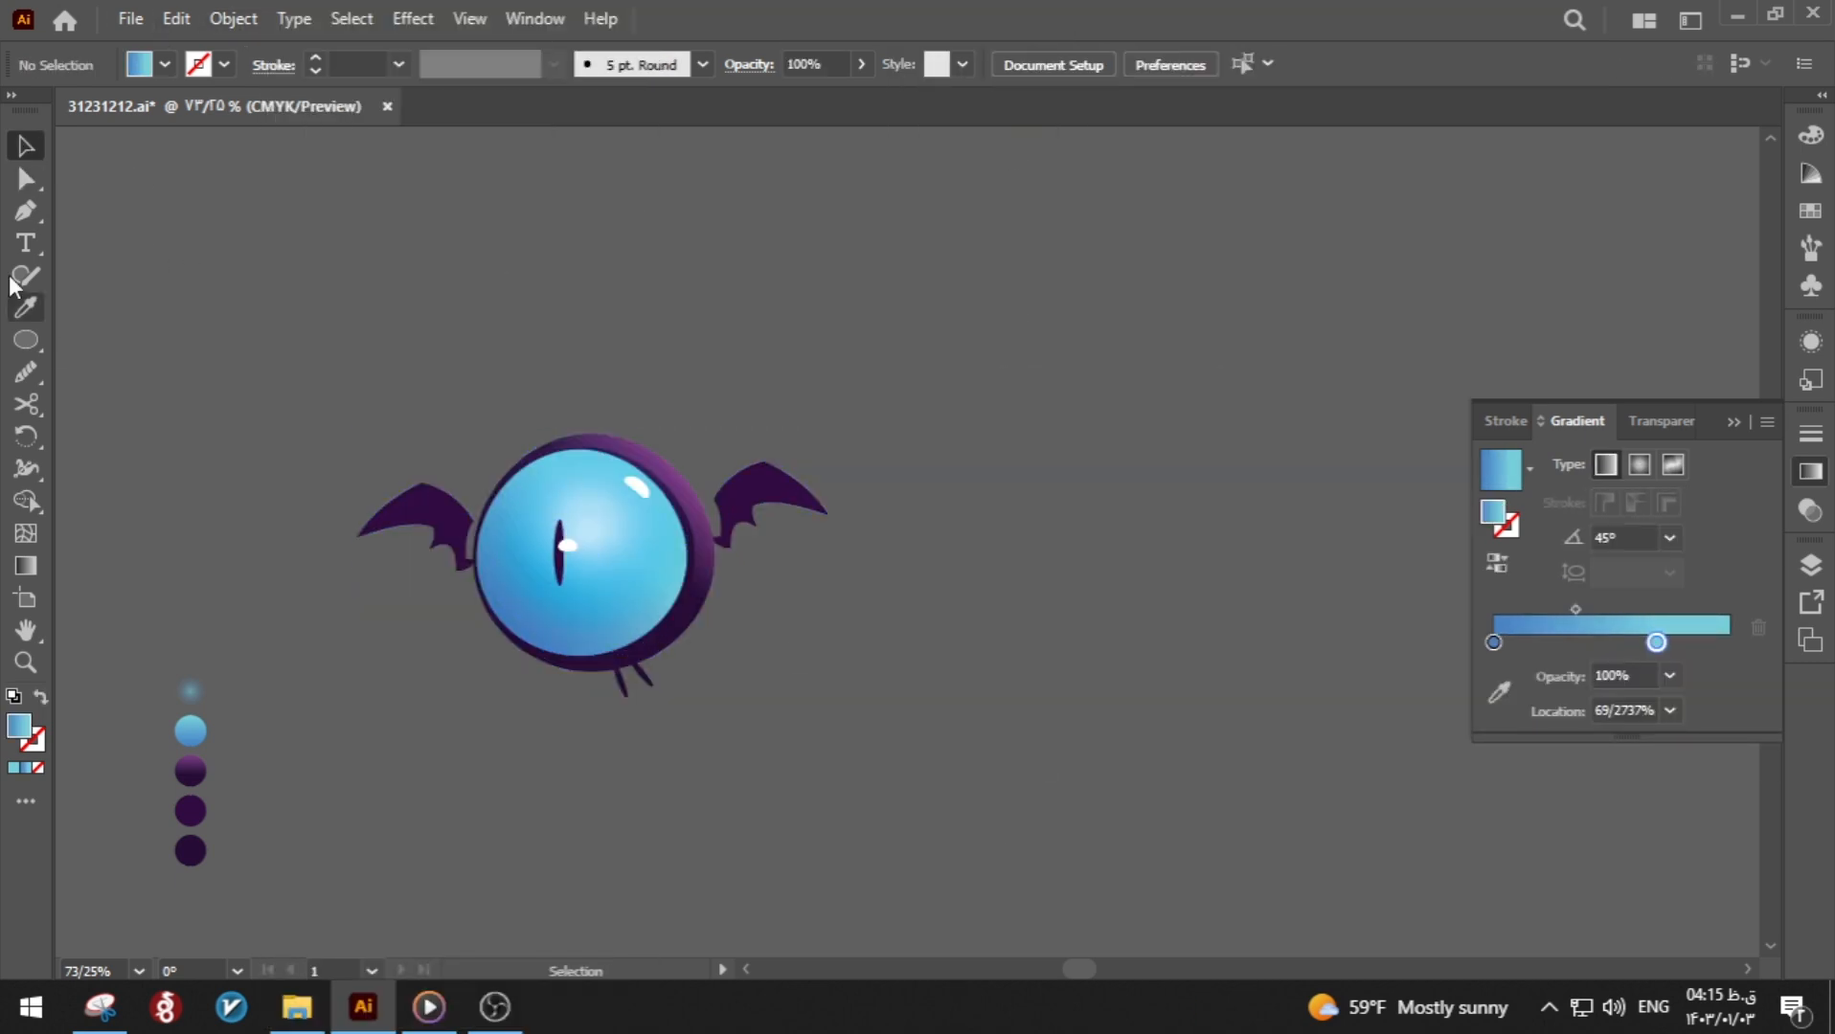
left_click(978, 606)
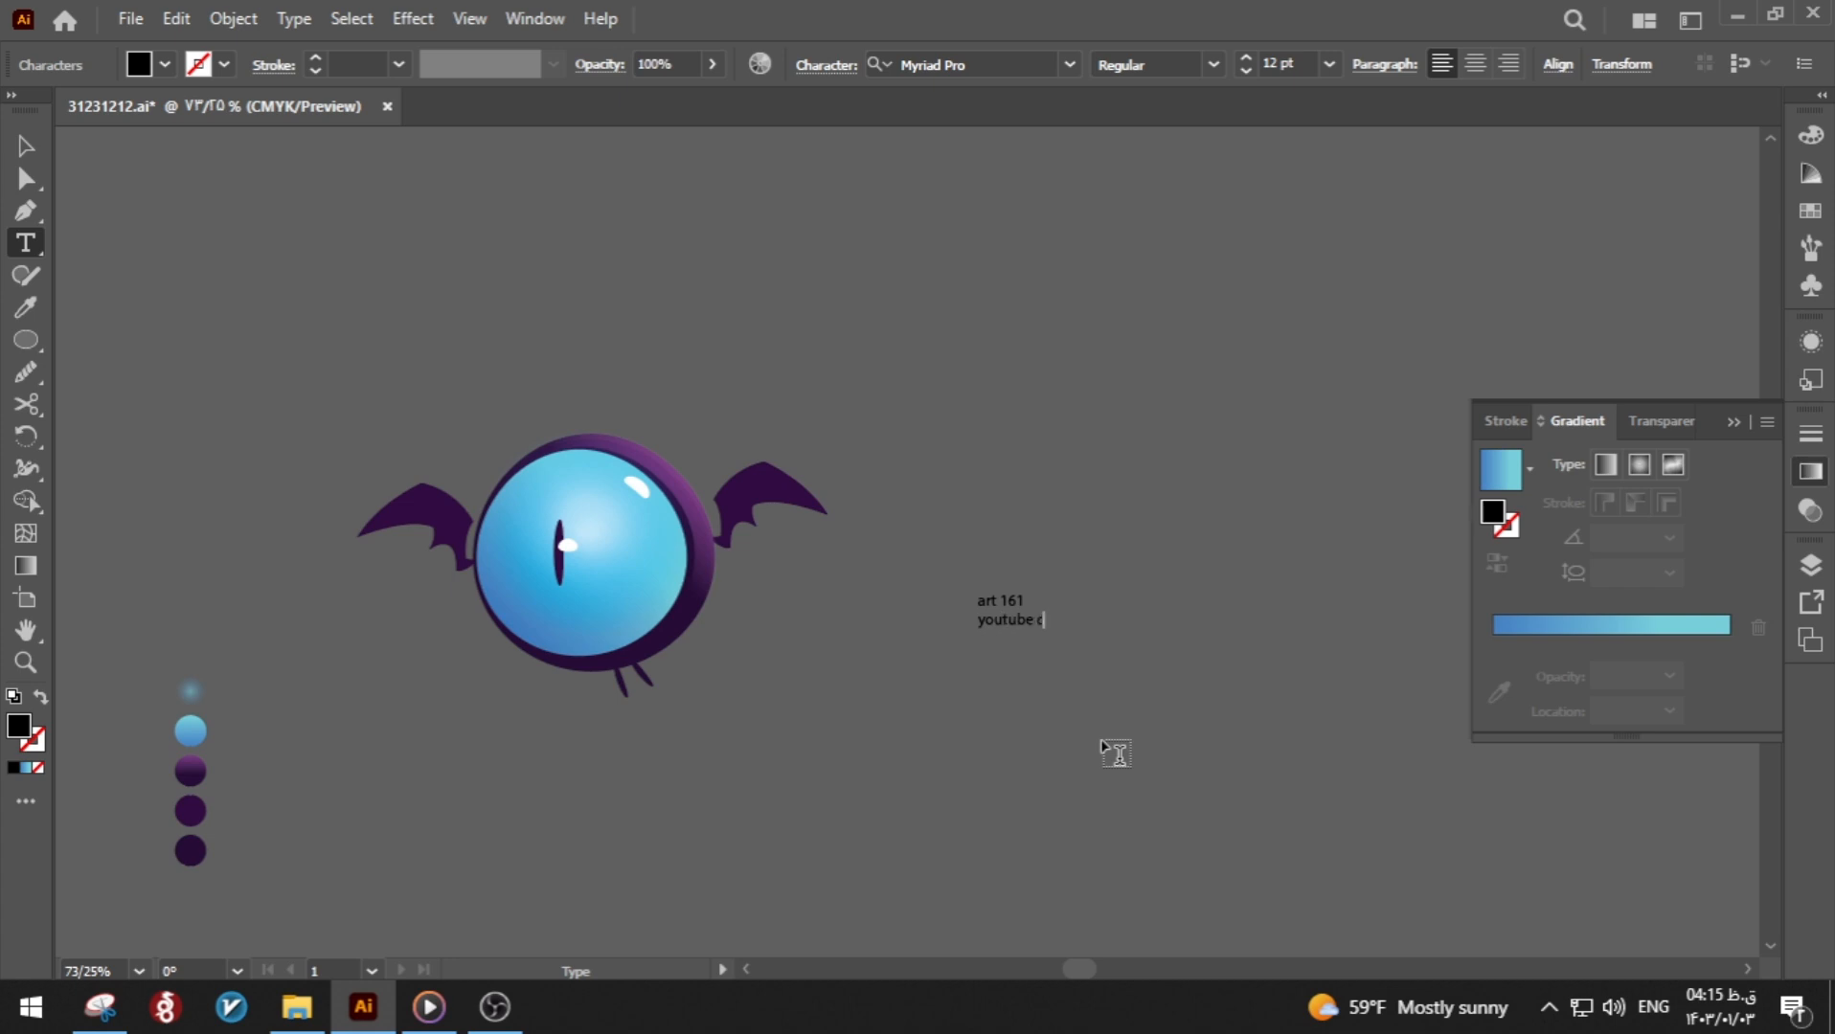
key("Escape")
Step: Give the text the creature's dark purple fill and set its font to Luckiest Guy Regular
key("i")
left_click(1070, 64)
left_click(1015, 239)
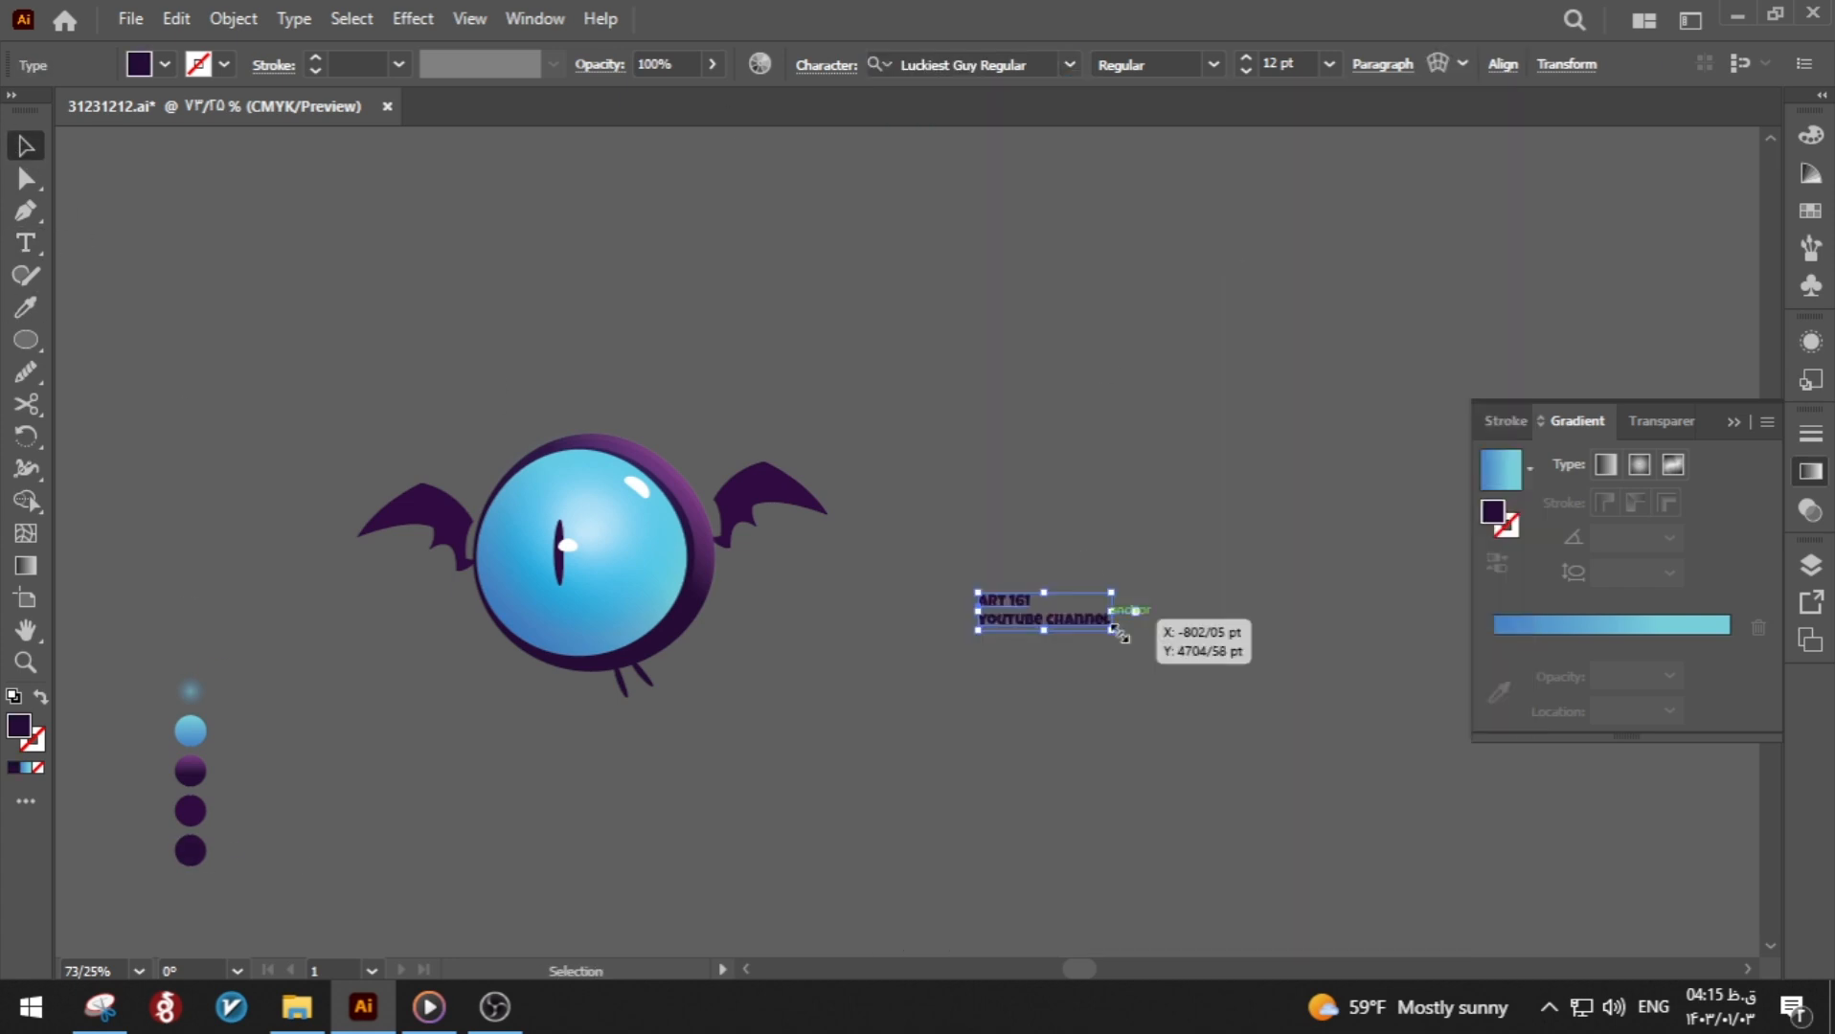
Step: Enlarge the channel text, place it close to the creature, and fill it with white
left_click_drag(1114, 629, 1421, 720)
left_click_drag(1209, 684, 996, 646)
double_click(19, 725)
left_click(364, 661)
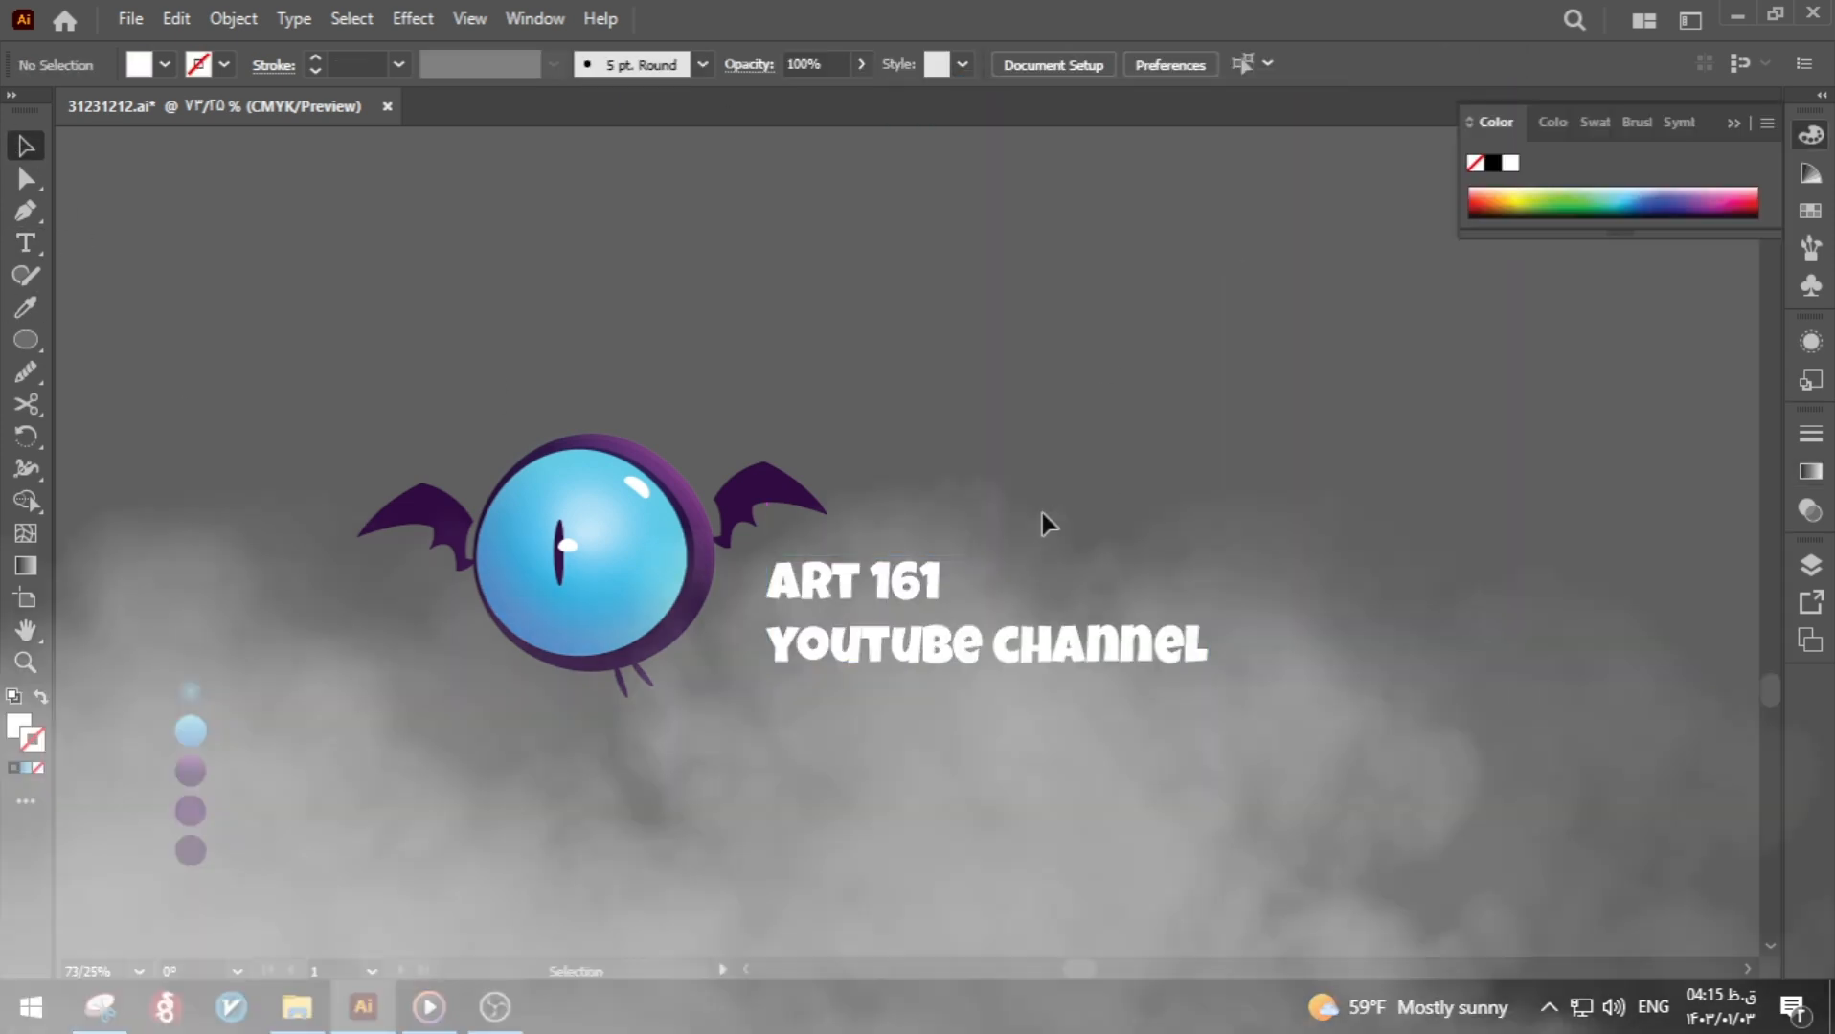